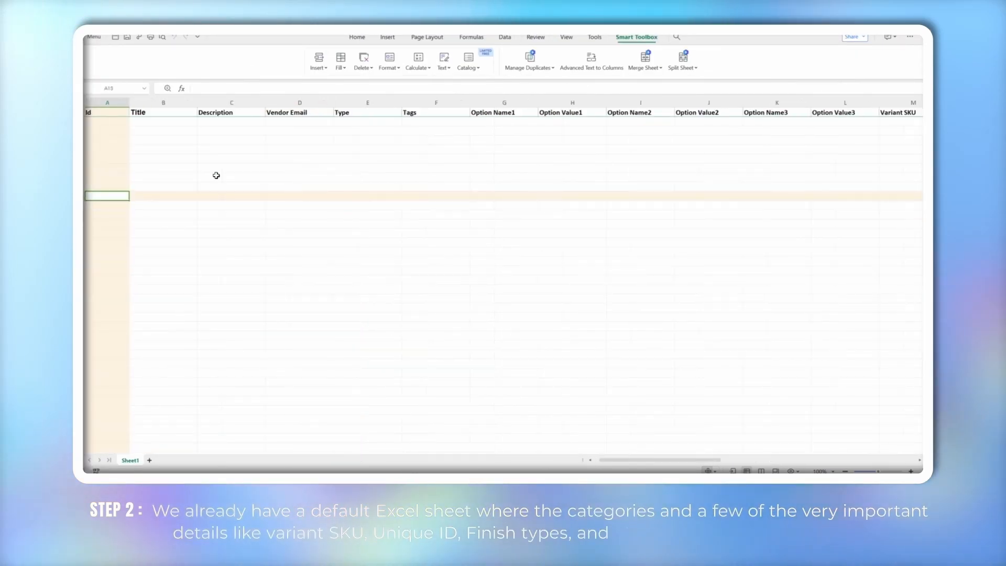
# Review the template's far-right column headers, from Handling Charges back to Varient price
pyautogui.hscroll(5, 216, 174)
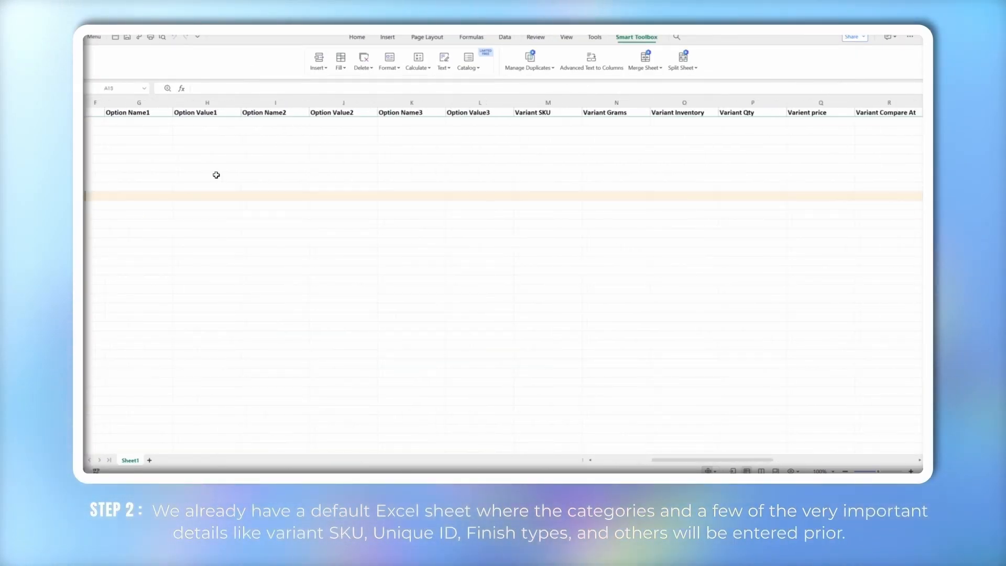
pyautogui.hscroll(6, 216, 175)
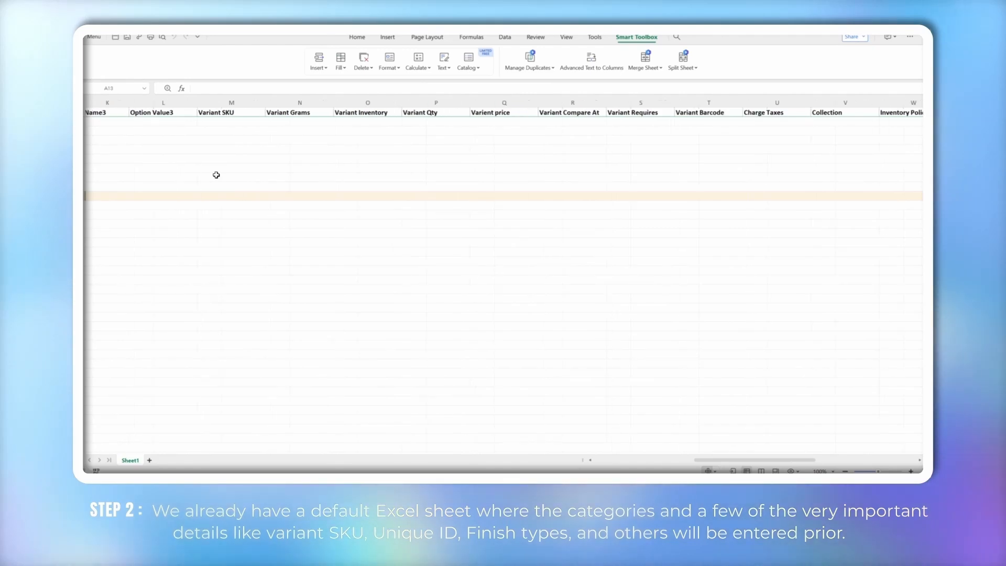
pyautogui.hscroll(5, 216, 175)
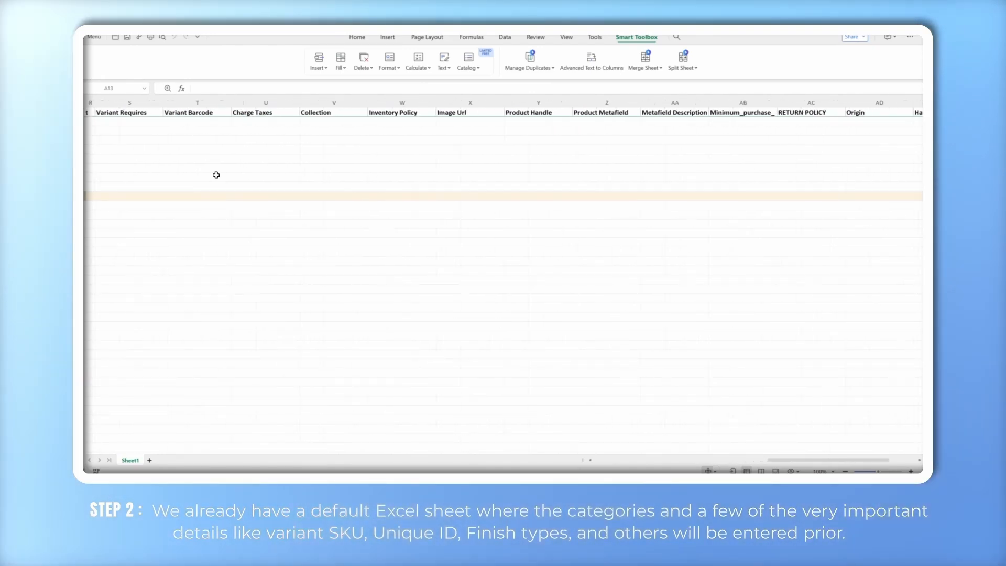
pyautogui.hscroll(1, 216, 175)
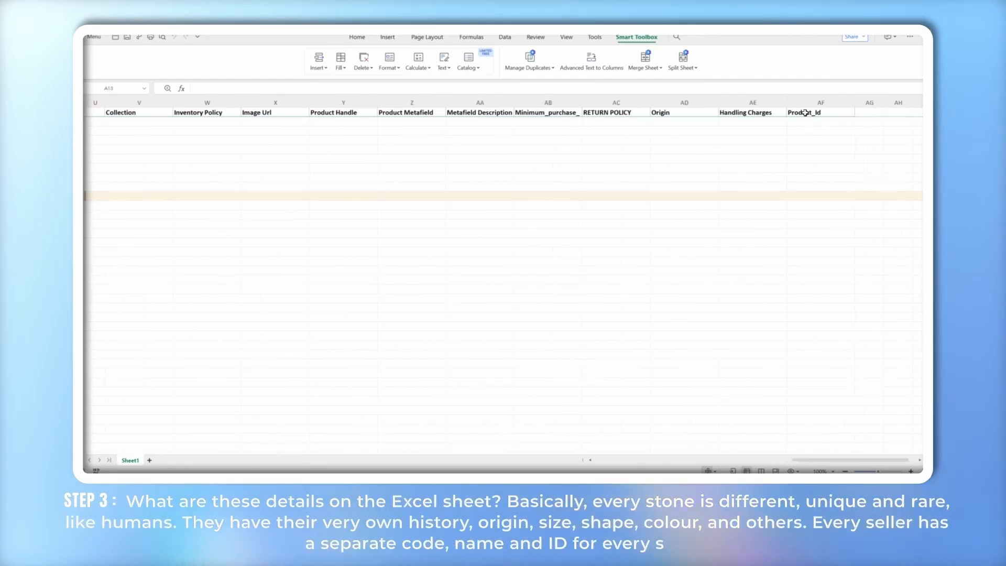
pyautogui.click(755, 112)
pyautogui.click(676, 113)
pyautogui.click(608, 112)
pyautogui.click(547, 113)
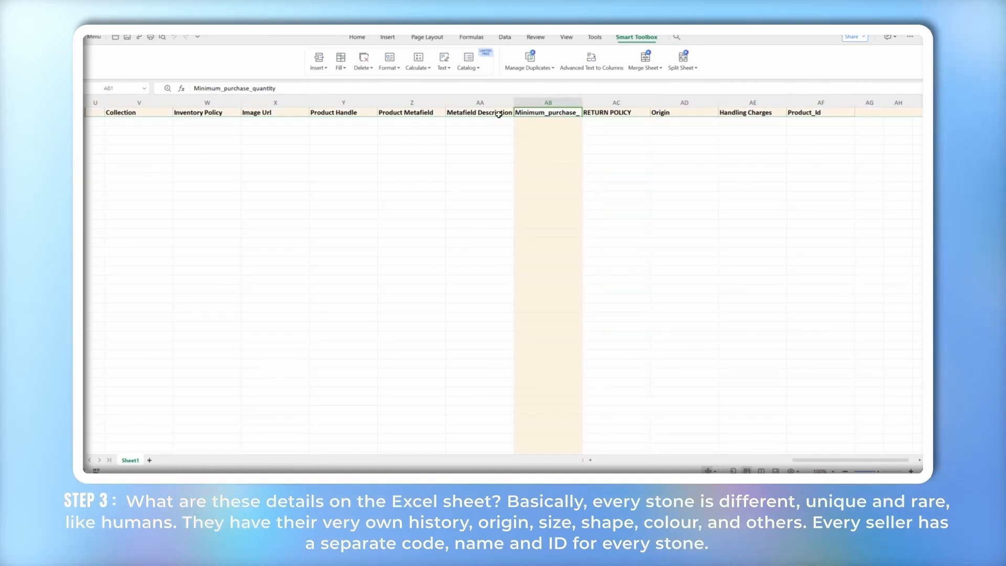
pyautogui.click(493, 113)
pyautogui.click(422, 113)
pyautogui.click(349, 114)
pyautogui.click(300, 112)
pyautogui.click(214, 112)
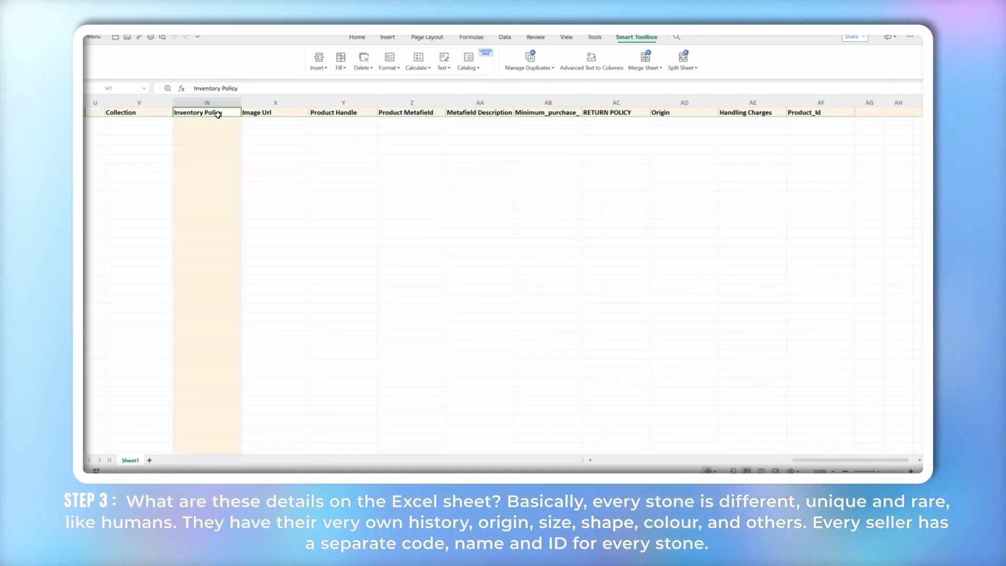
pyautogui.click(148, 112)
pyautogui.hscroll(-1, 149, 113)
pyautogui.hscroll(-5, 149, 113)
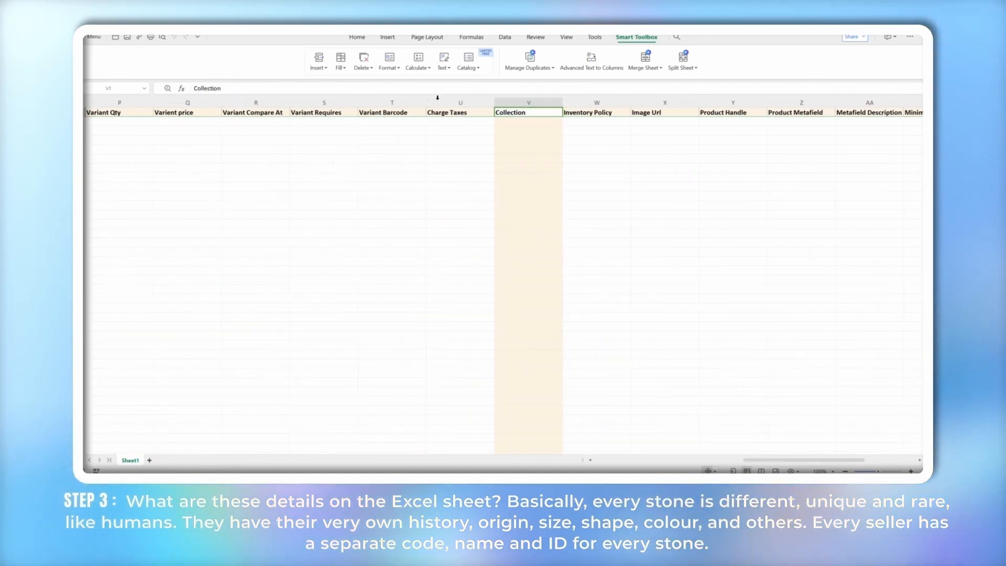
pyautogui.click(461, 112)
pyautogui.click(394, 113)
pyautogui.click(325, 112)
pyautogui.click(256, 112)
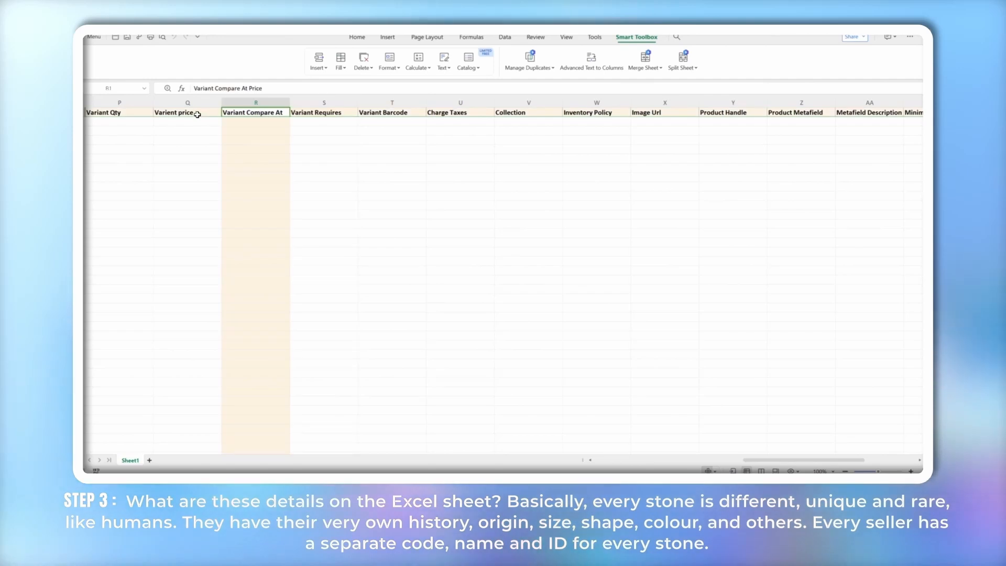
pyautogui.click(197, 113)
# Review the remaining headers, from Variant Qty back to Unique Id
pyautogui.hscroll(-3, 212, 111)
pyautogui.hscroll(-2, 211, 111)
pyautogui.click(446, 112)
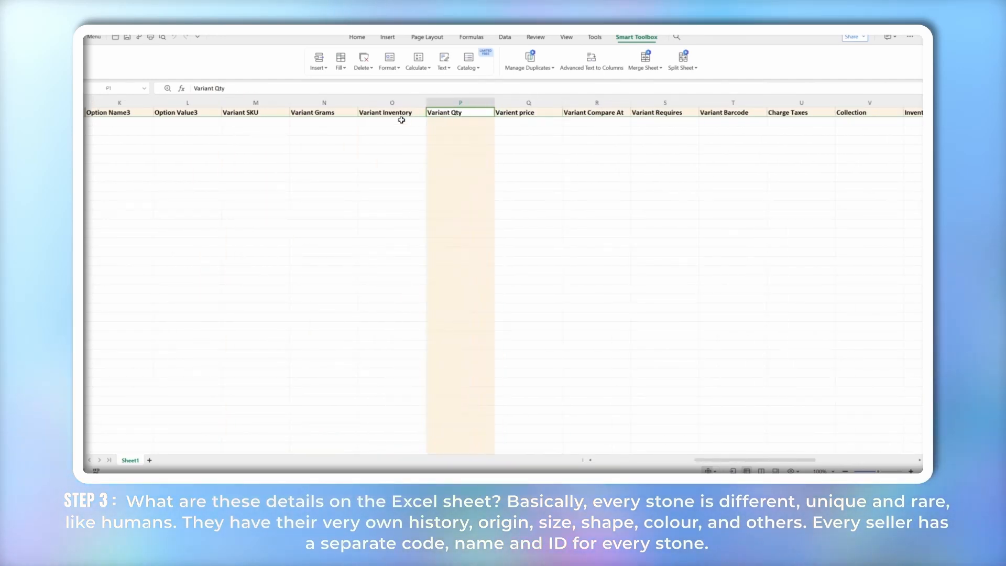
pyautogui.click(402, 113)
pyautogui.click(333, 112)
pyautogui.click(272, 114)
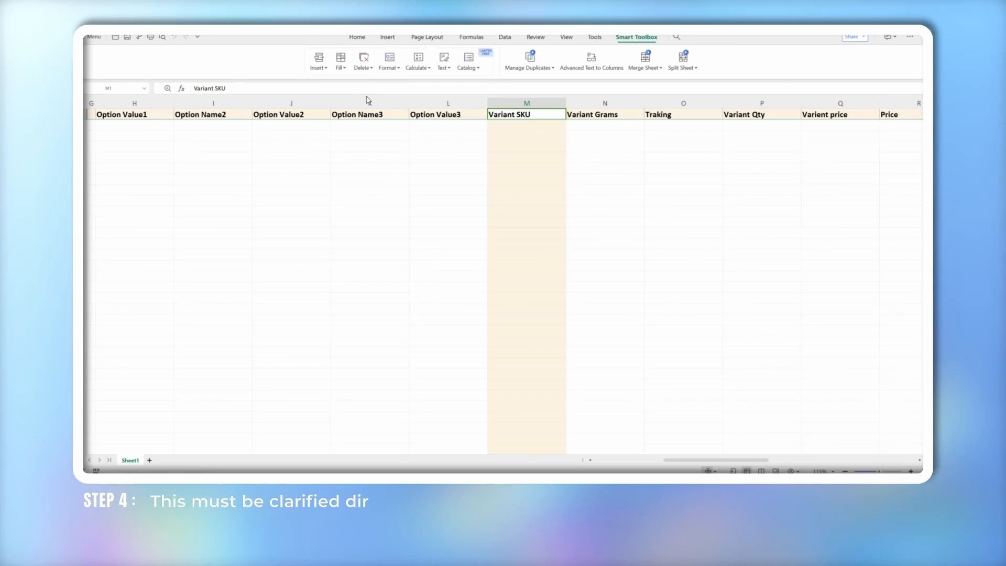
pyautogui.click(445, 114)
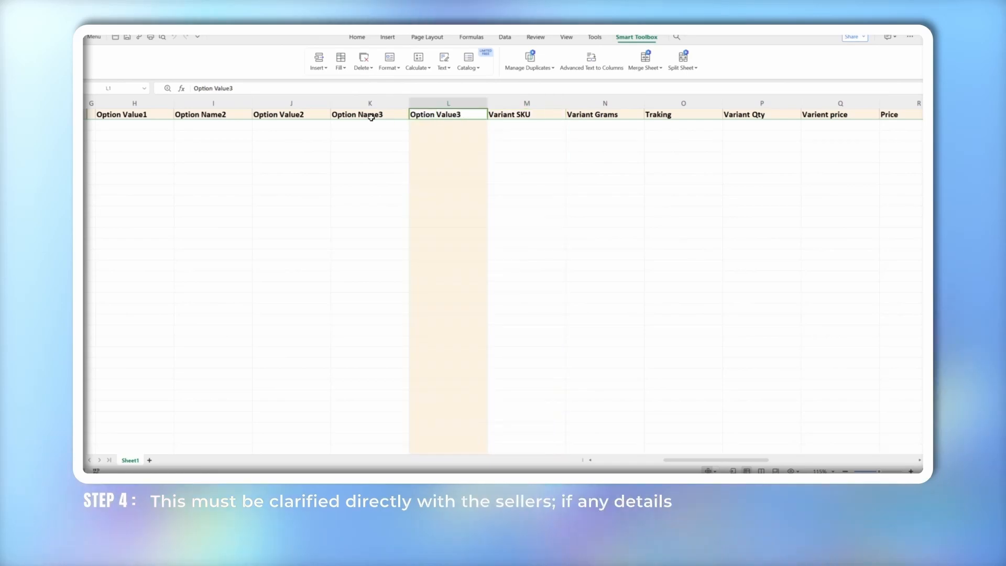
pyautogui.click(372, 116)
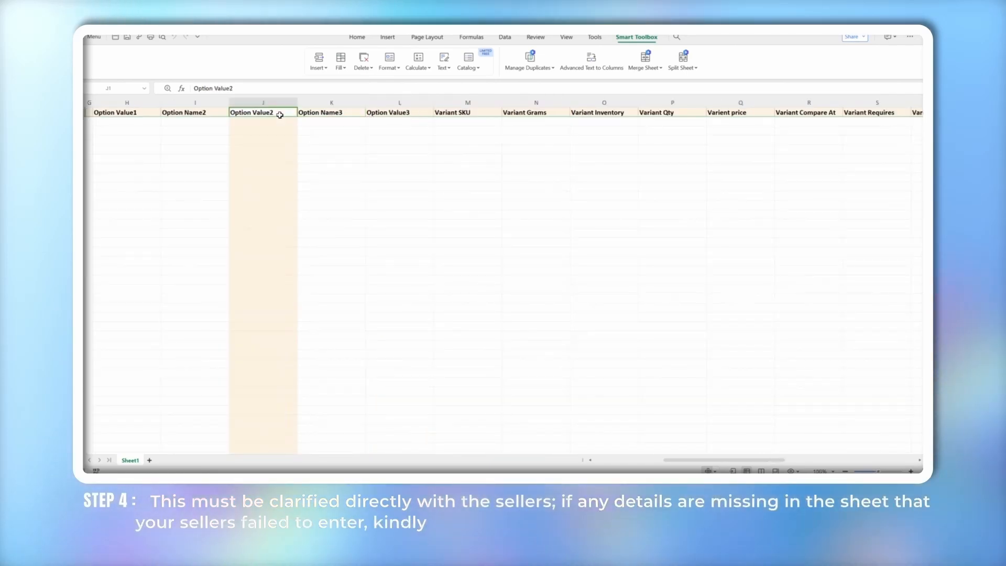
pyautogui.click(314, 112)
pyautogui.hscroll(-2, 315, 112)
pyautogui.click(273, 112)
pyautogui.hscroll(-2, 240, 112)
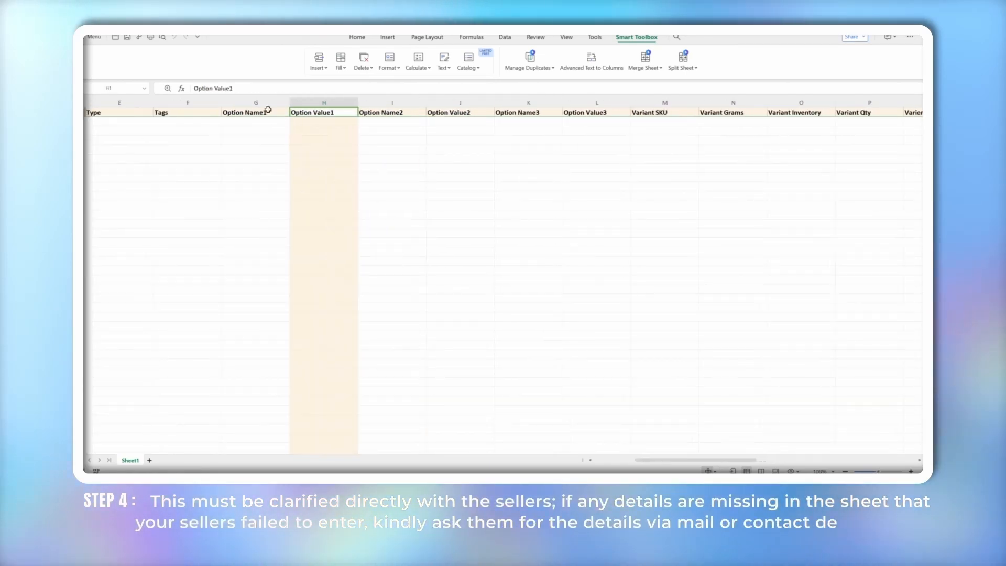
pyautogui.click(199, 112)
pyautogui.hscroll(-2, 198, 112)
pyautogui.click(209, 113)
pyautogui.click(200, 114)
pyautogui.hscroll(-2, 210, 114)
pyautogui.click(213, 114)
pyautogui.click(165, 114)
pyautogui.hscroll(-1, 162, 115)
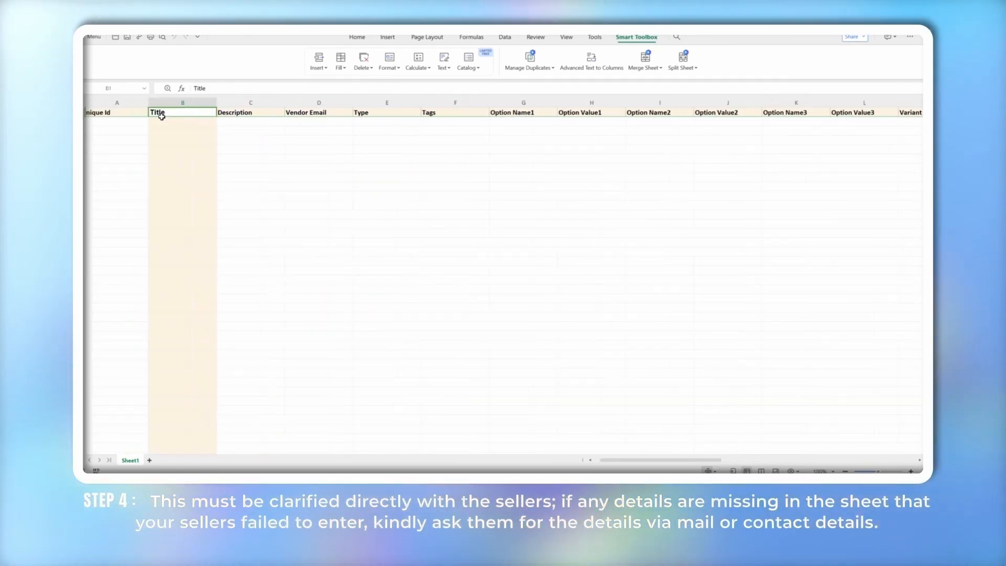
pyautogui.click(134, 113)
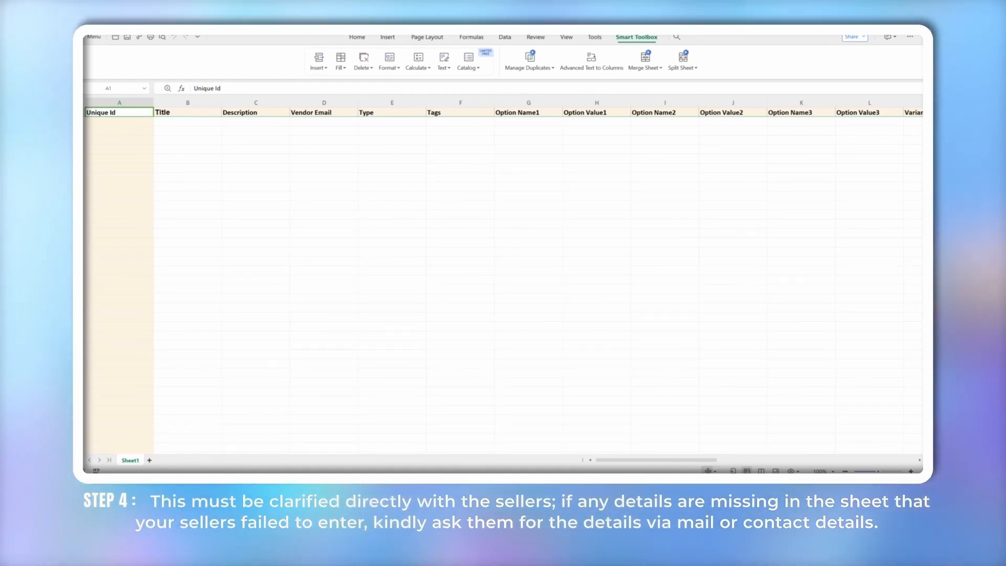
# Enter option names Colour, Size and Finish Type in the first product row
pyautogui.hscroll(1, 523, 213)
pyautogui.click(486, 124)
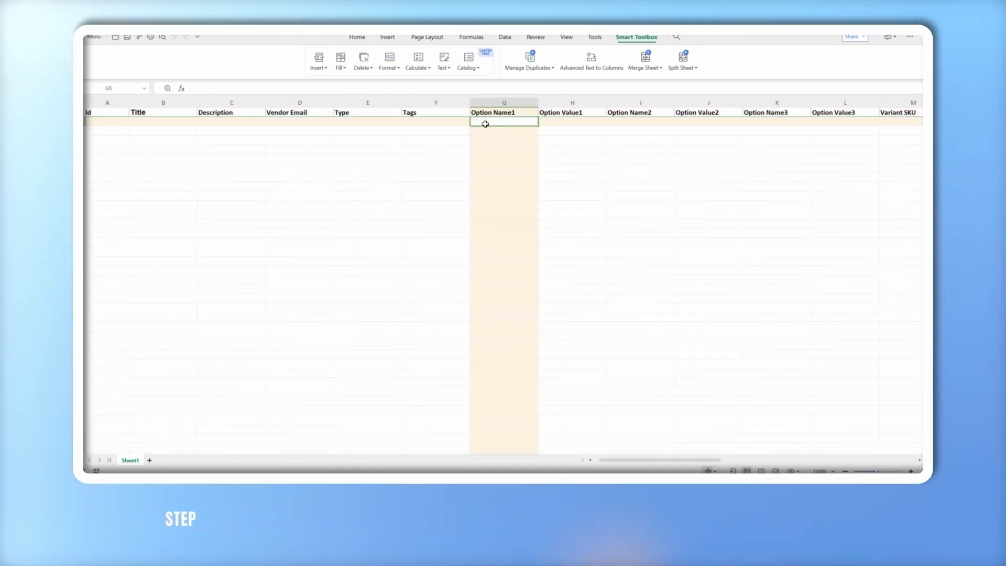
pyautogui.click(627, 122)
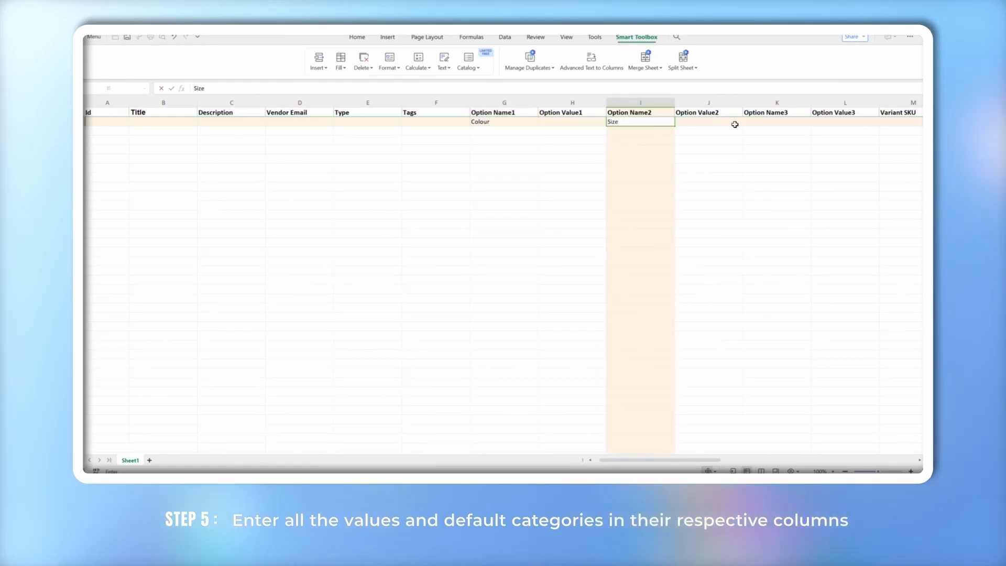
pyautogui.click(766, 124)
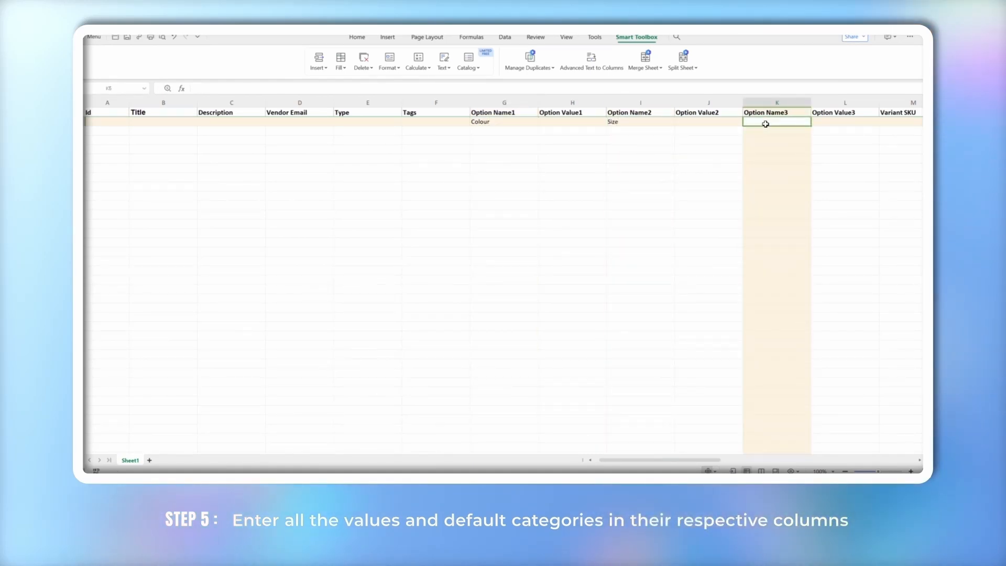
pyautogui.write('Finish T')
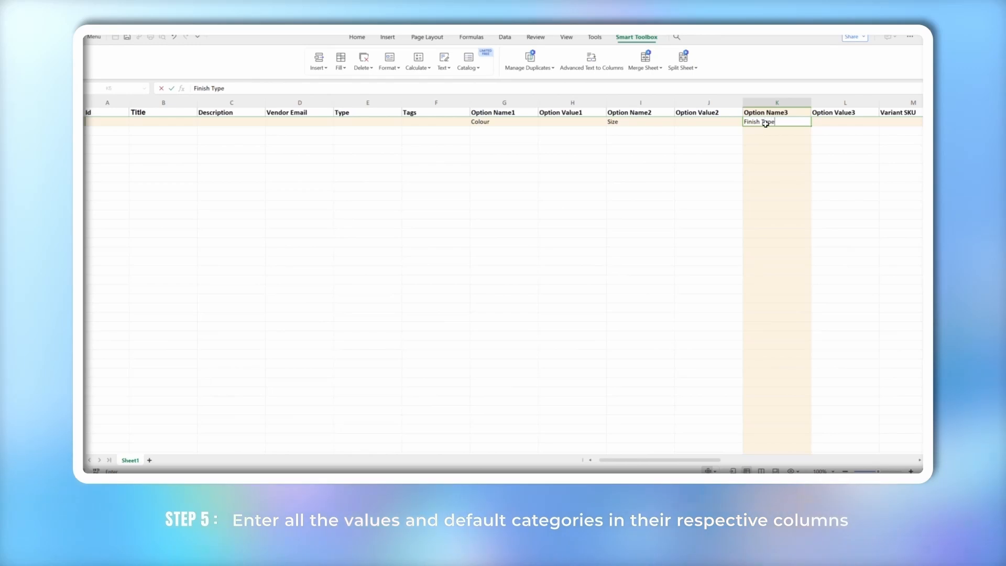
pyautogui.write('ype')
pyautogui.click(726, 161)
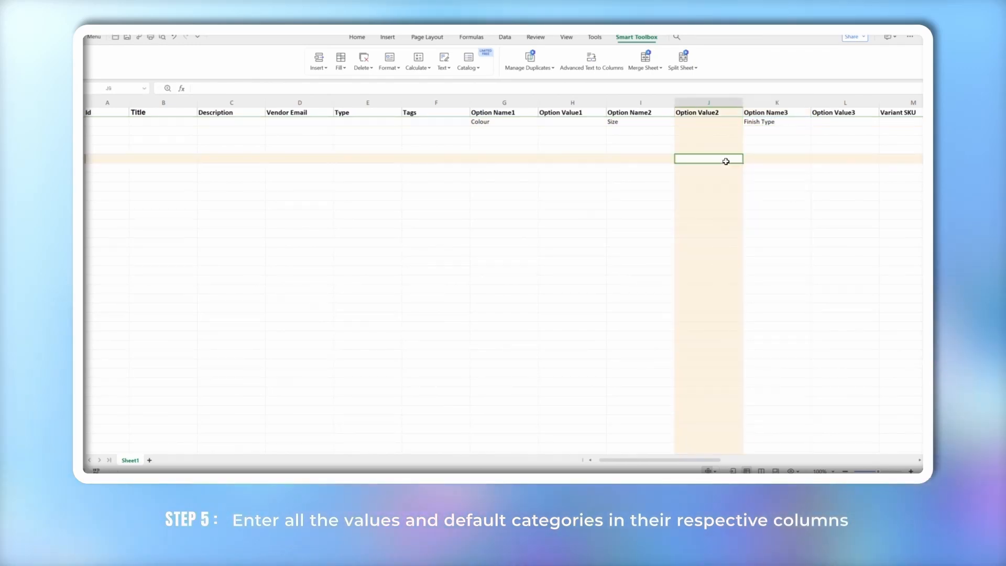
# Set the first row's variant inventory to Shopify and quantity to 10
pyautogui.hscroll(4, 726, 161)
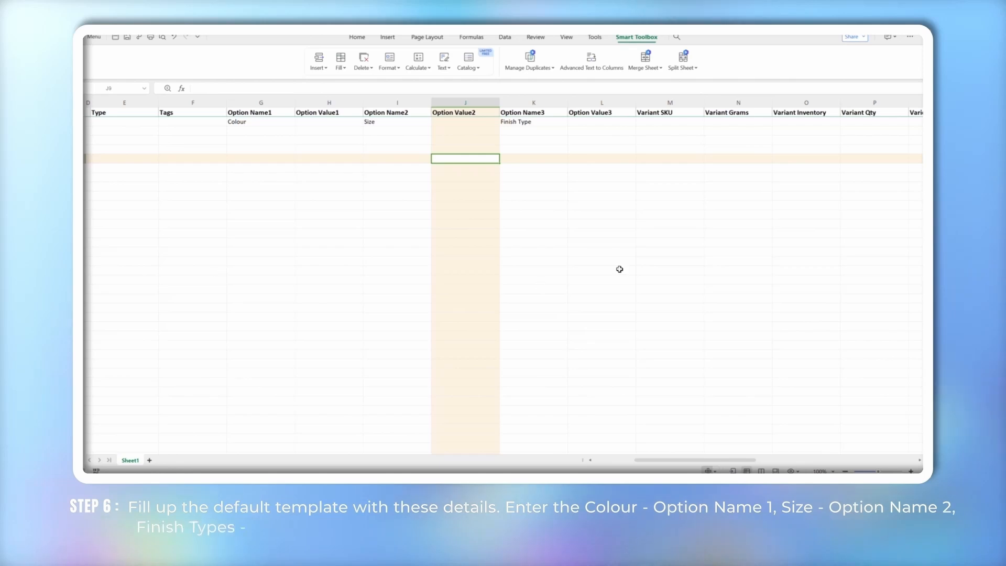
pyautogui.hscroll(3, 620, 269)
pyautogui.click(635, 121)
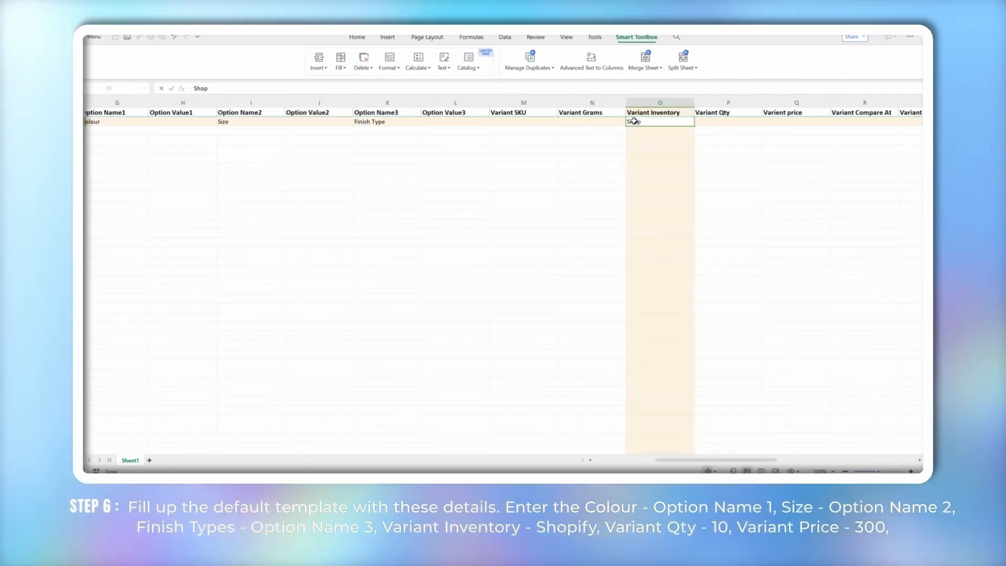
pyautogui.click(728, 172)
pyautogui.hscroll(2, 690, 130)
pyautogui.click(669, 122)
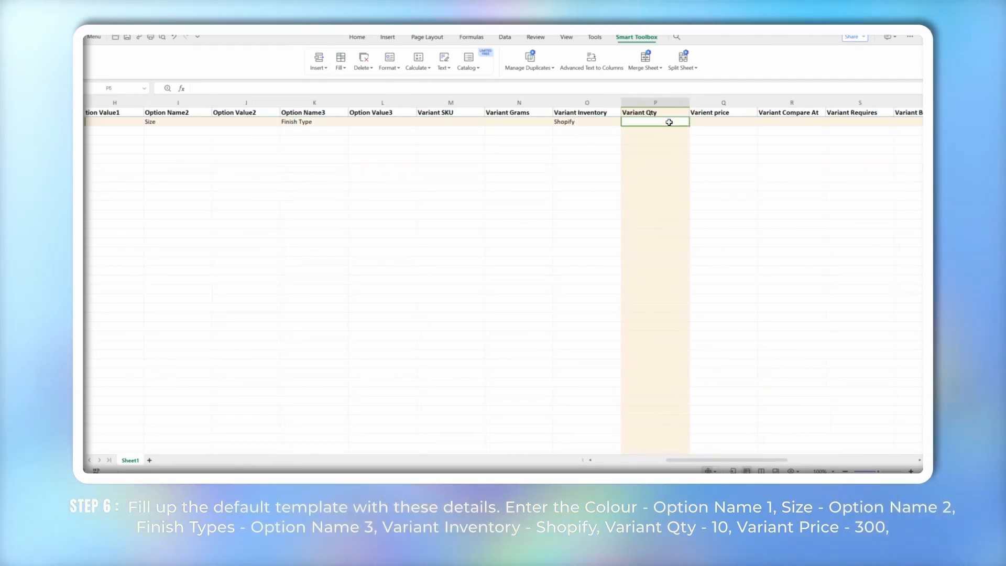
pyautogui.write('10')
pyautogui.click(720, 122)
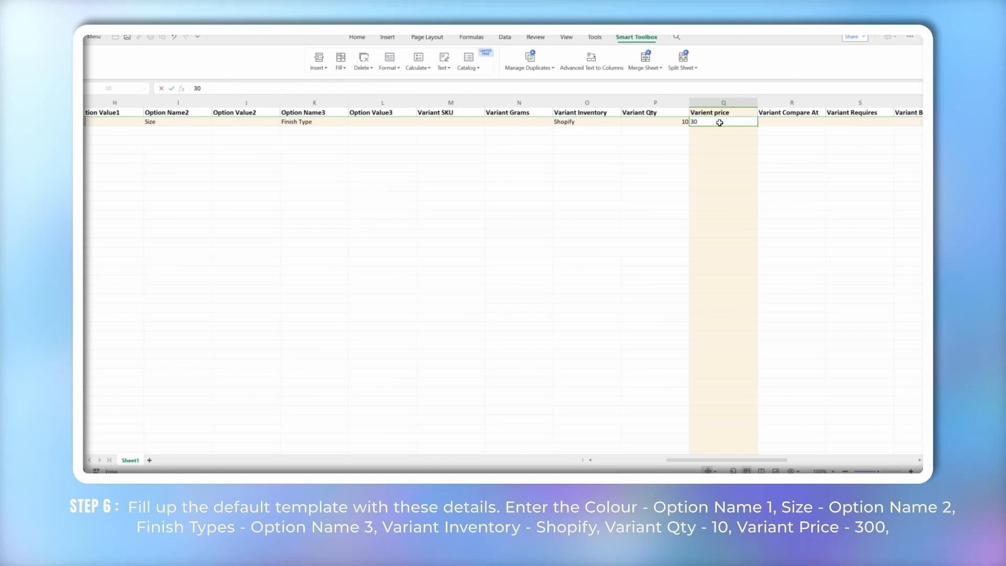
# Enter price 300, Variant Requires TRUE and Charge Taxes FALSE in the first row
pyautogui.write('300')
pyautogui.click(725, 189)
pyautogui.hscroll(5, 725, 190)
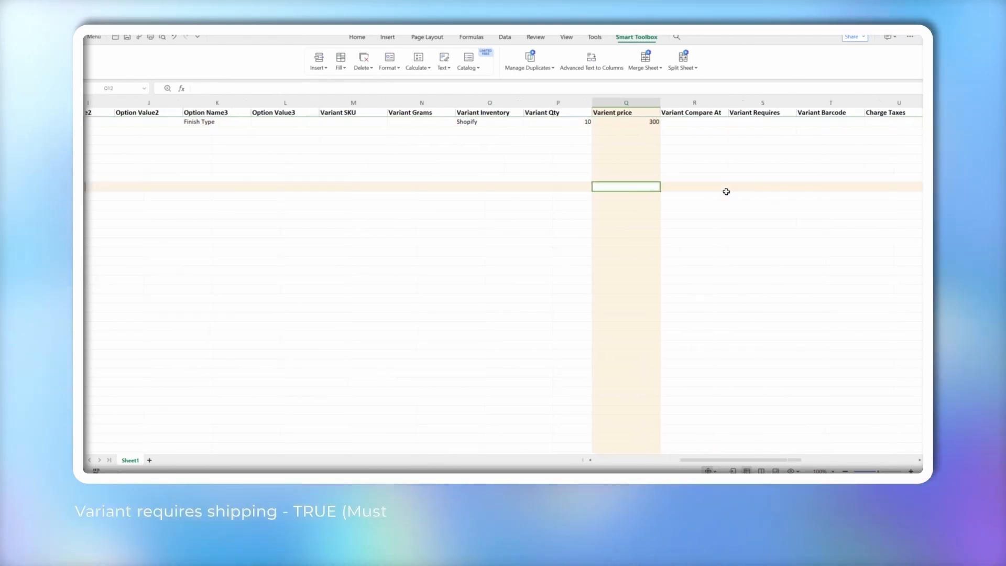
pyautogui.click(548, 122)
pyautogui.write('TRUE')
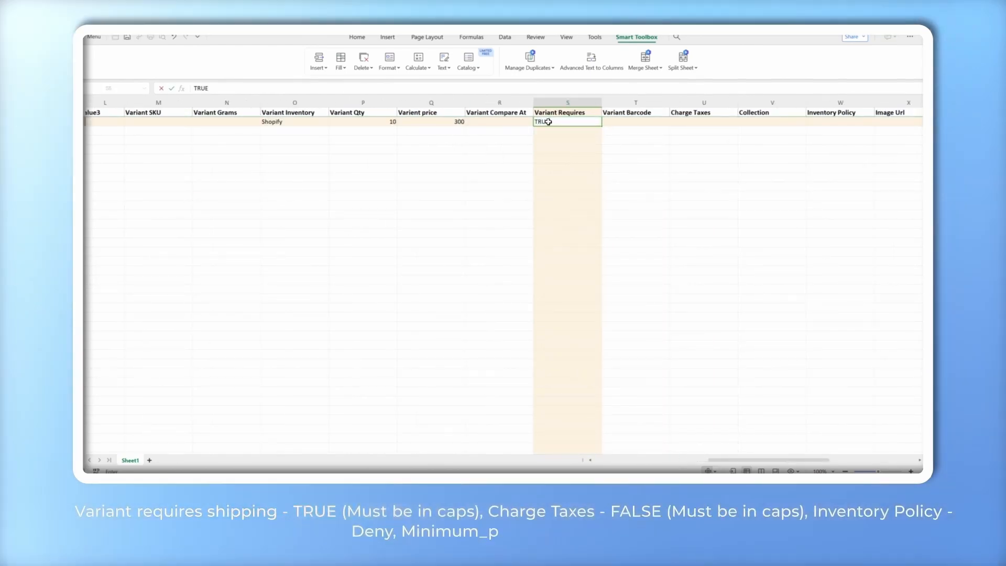
pyautogui.click(700, 120)
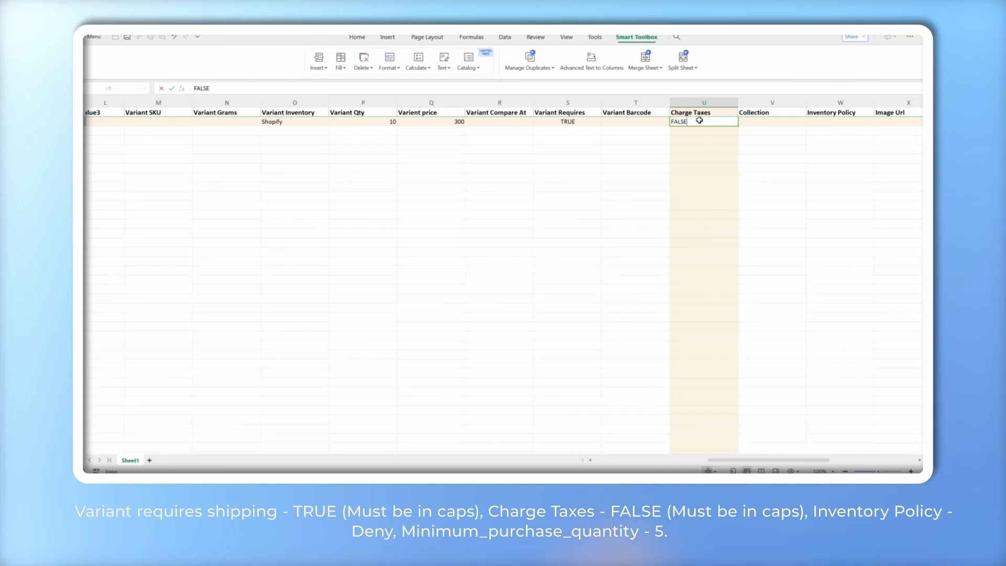
pyautogui.click(644, 165)
# Set inventory policy to Deny and minimum purchase quantity to 5, widening column AB
pyautogui.hscroll(3, 645, 165)
pyautogui.click(649, 120)
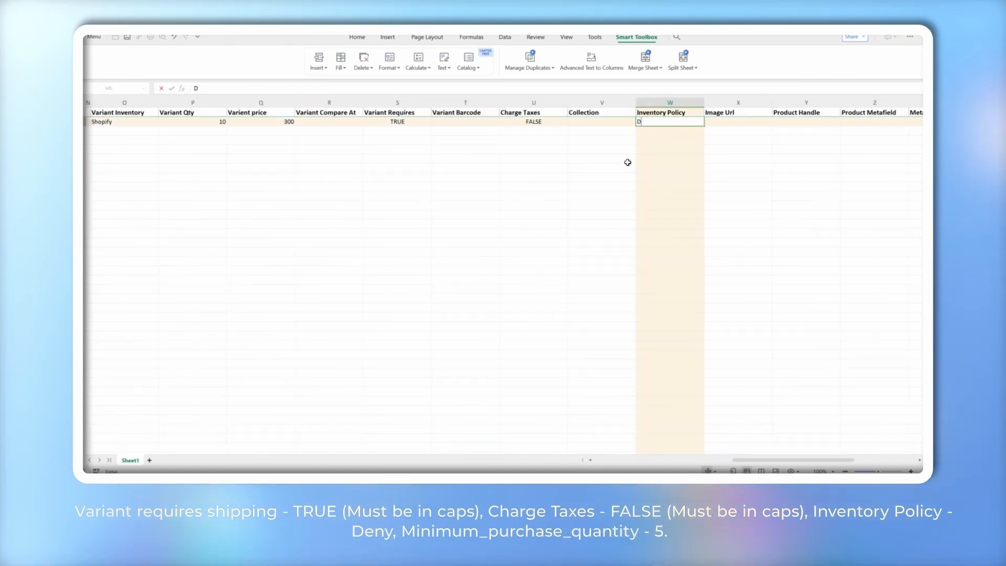
pyautogui.click(619, 178)
pyautogui.hscroll(3, 618, 180)
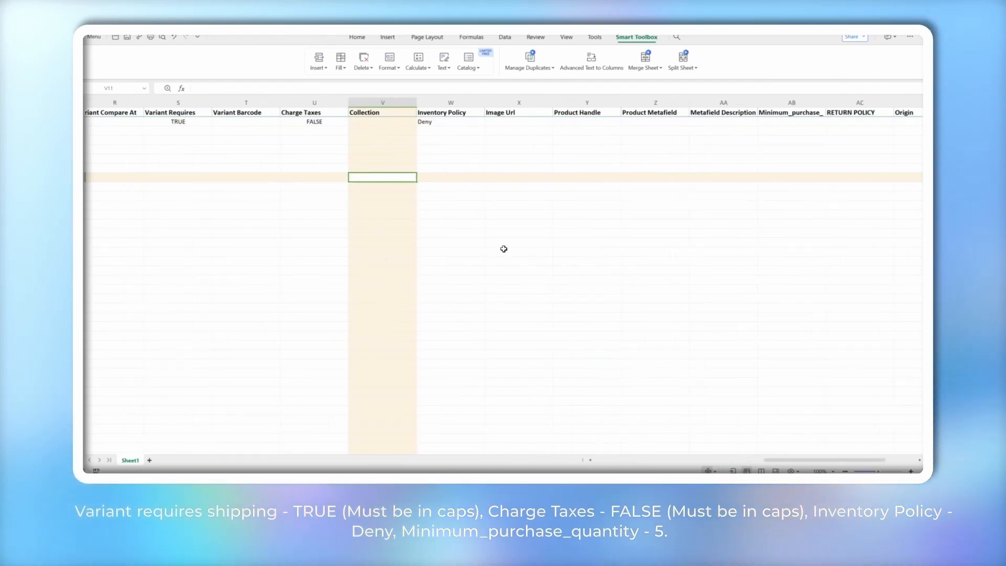
pyautogui.hscroll(1, 696, 123)
pyautogui.click(697, 122)
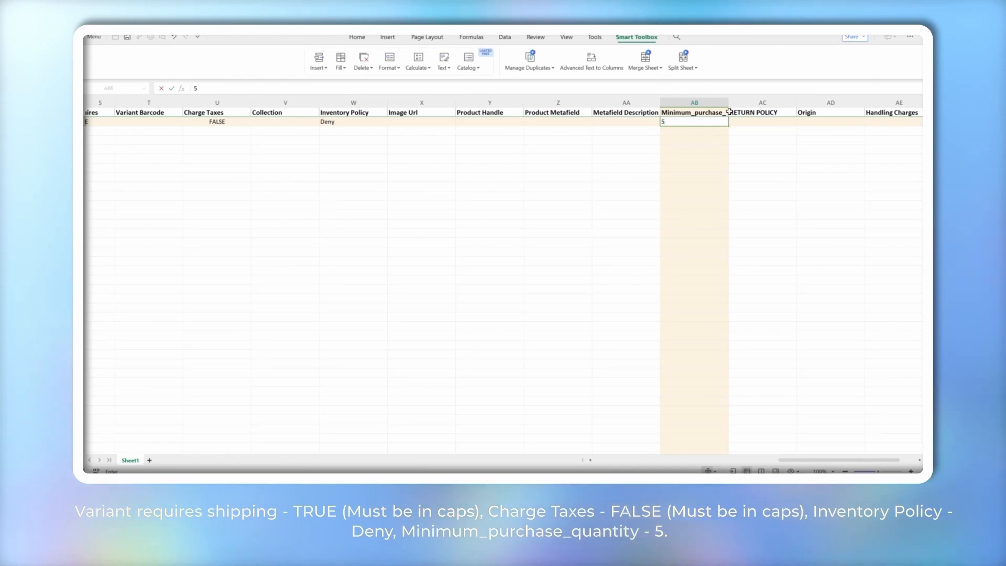
pyautogui.moveTo(756, 100); pyautogui.dragTo(758, 100)
pyautogui.click(654, 189)
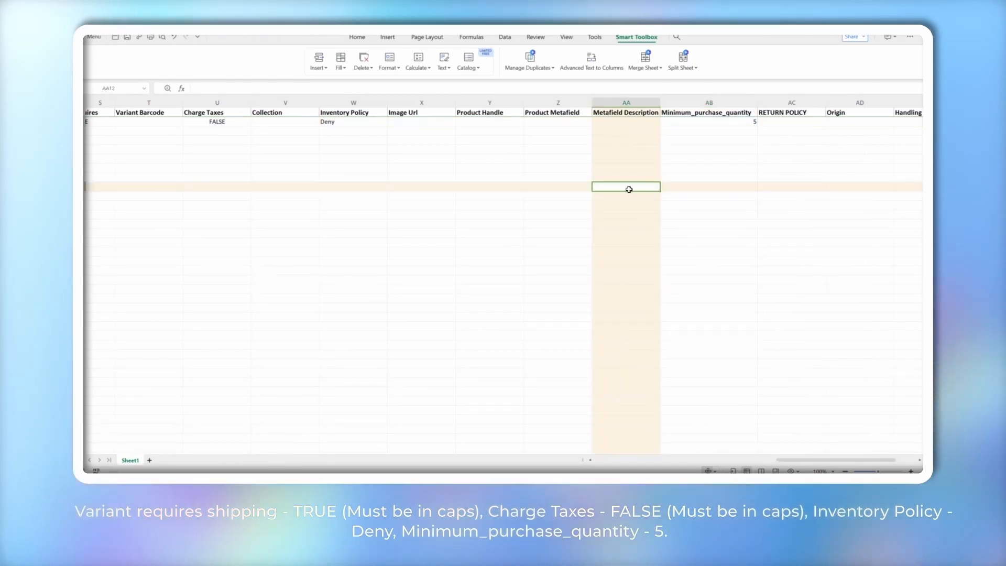
# Review the row's Deny, FALSE, TRUE, 300 and 10 values
pyautogui.click(725, 121)
pyautogui.click(337, 124)
pyautogui.hscroll(-2, 337, 123)
pyautogui.click(330, 124)
pyautogui.hscroll(-3, 331, 125)
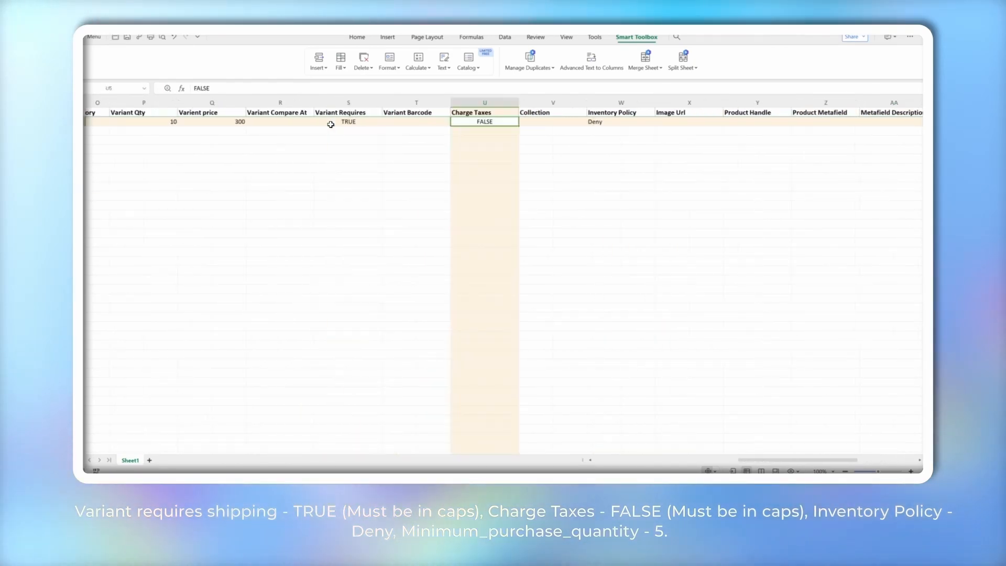
pyautogui.click(332, 123)
pyautogui.click(240, 122)
pyautogui.click(172, 124)
# Check Shopify plus the Finish Type, Size and Colour names, then preview the browser windows
pyautogui.hscroll(-2, 199, 125)
pyautogui.click(203, 125)
pyautogui.hscroll(-5, 201, 126)
pyautogui.click(236, 125)
pyautogui.hscroll(-3, 254, 123)
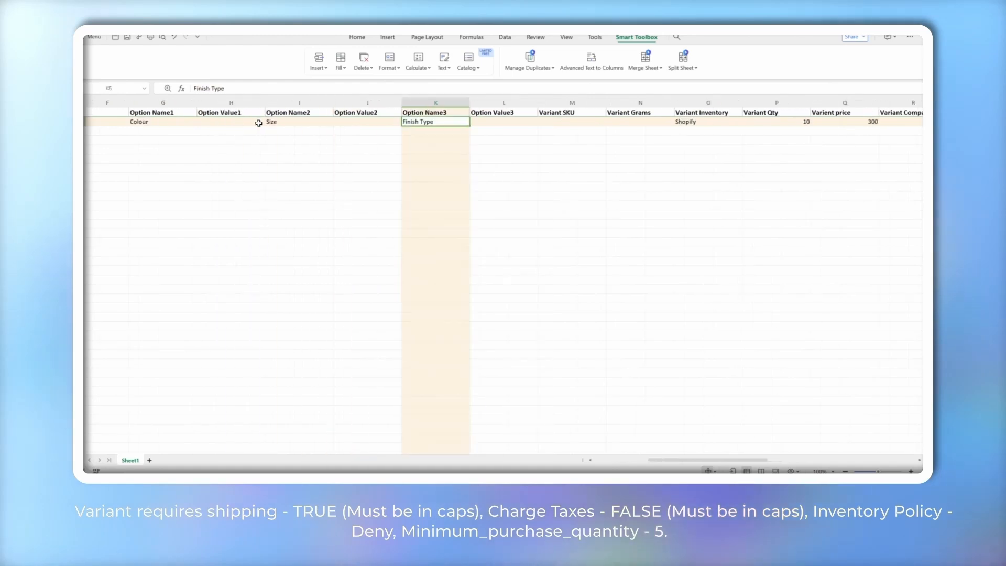
pyautogui.click(269, 124)
pyautogui.hscroll(-1, 236, 122)
pyautogui.click(218, 121)
pyautogui.hscroll(-5, 218, 121)
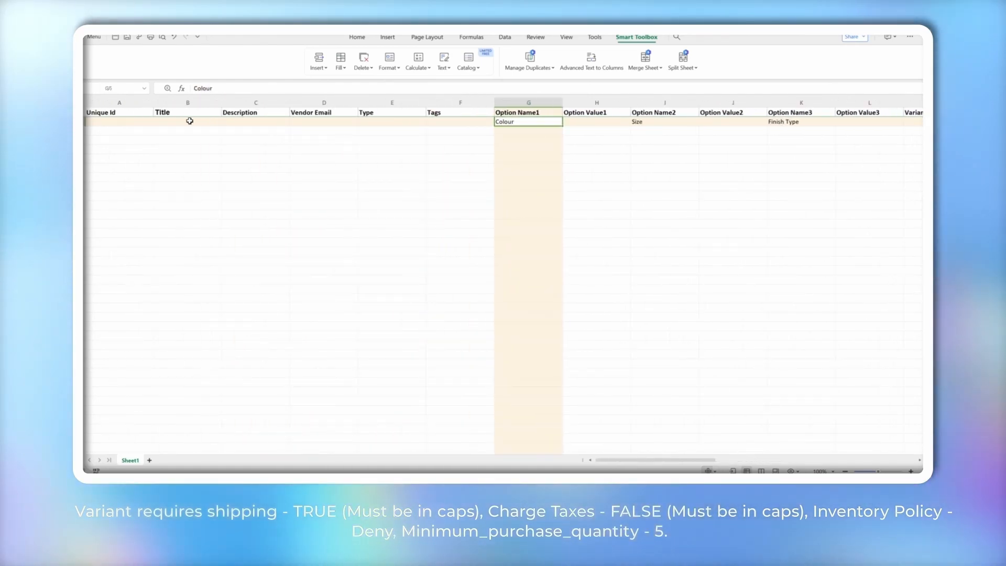
pyautogui.click(516, 485)
# Switch to the Fugenstone Price List 2024 PDF in Gmail and scroll through it
pyautogui.click(464, 444)
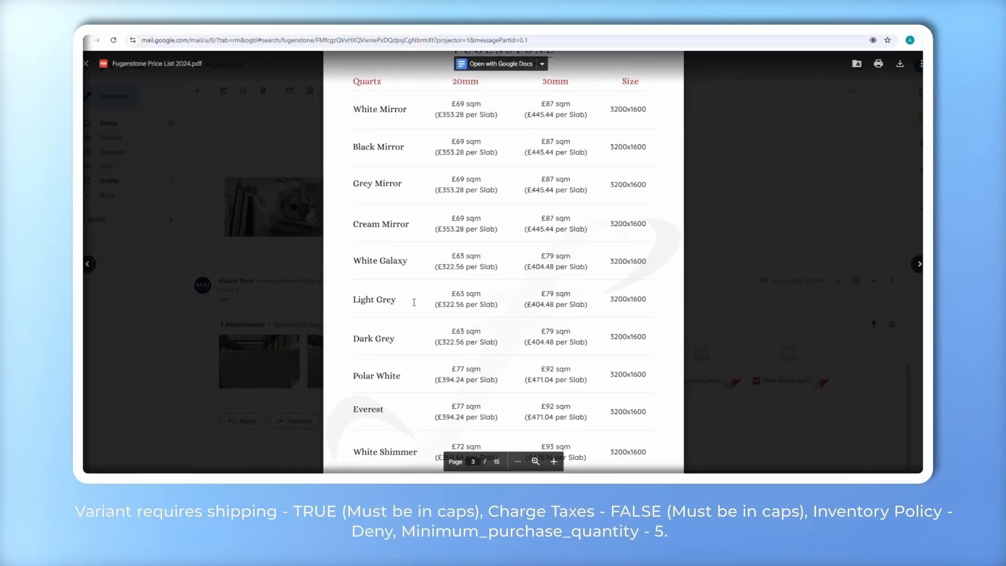
pyautogui.scroll(1, 387, 183)
pyautogui.scroll(-1, 381, 126)
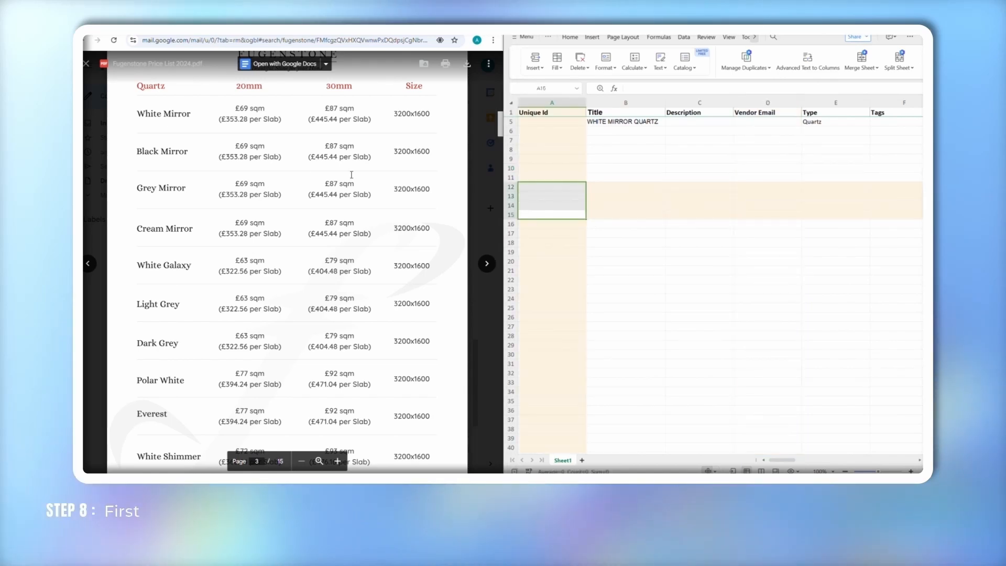
# Confirm the WHITE MIRROR QUARTZ title and enter White as Option Value1 in H5
pyautogui.hscroll(3, 659, 220)
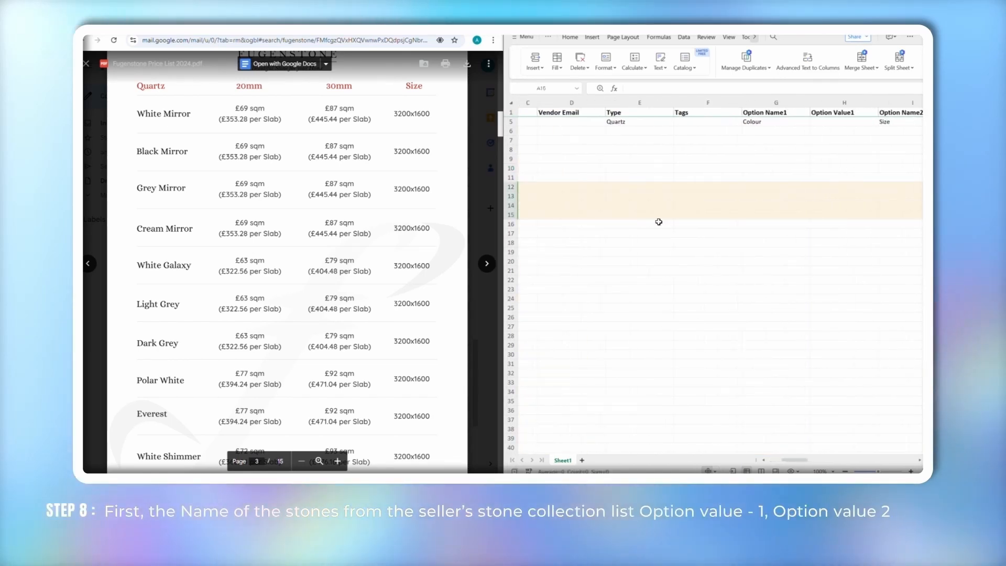
pyautogui.hscroll(3, 659, 220)
pyautogui.click(639, 122)
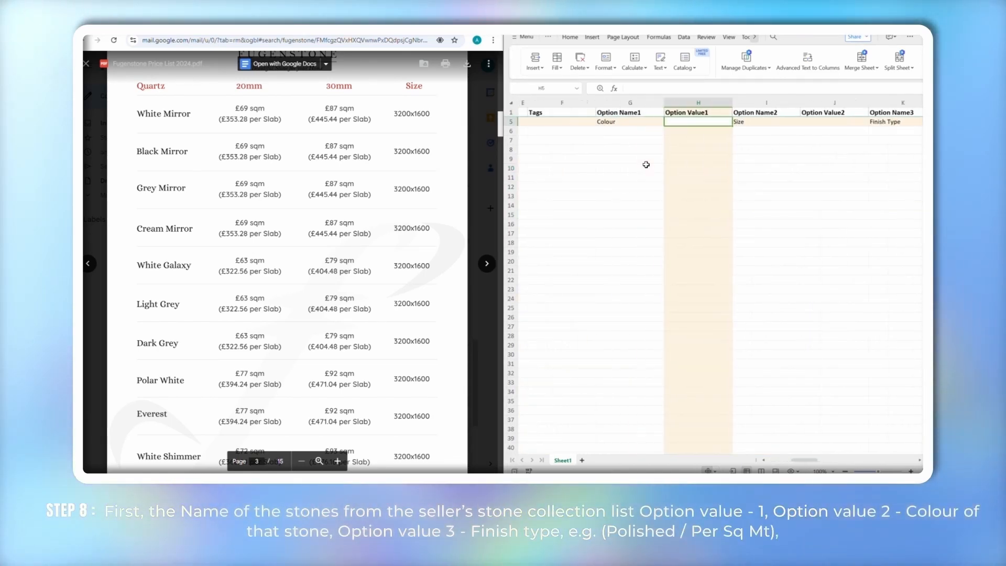
pyautogui.hscroll(-5, 646, 165)
pyautogui.click(636, 121)
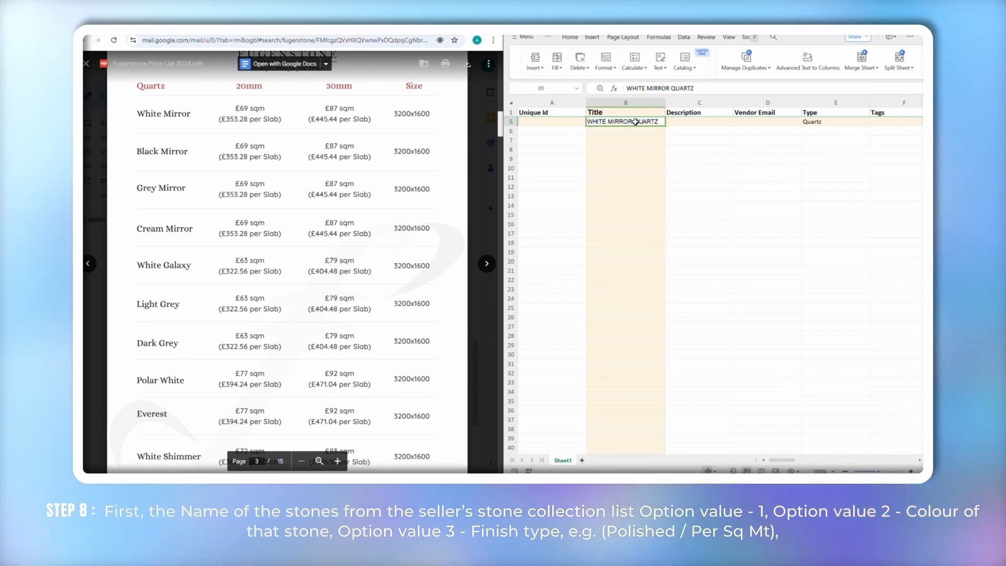
pyautogui.hscroll(4, 717, 180)
pyautogui.click(766, 122)
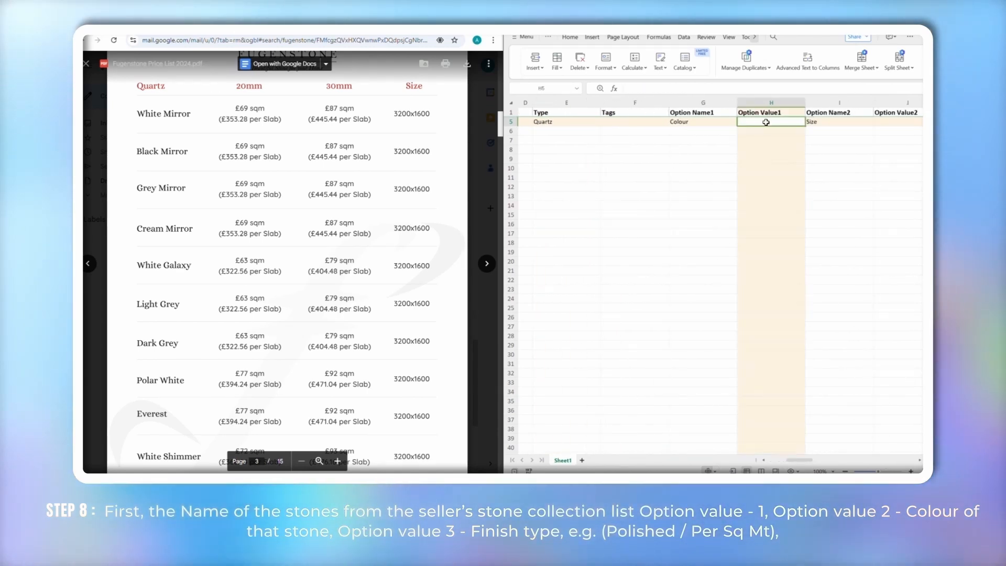
pyautogui.write('White')
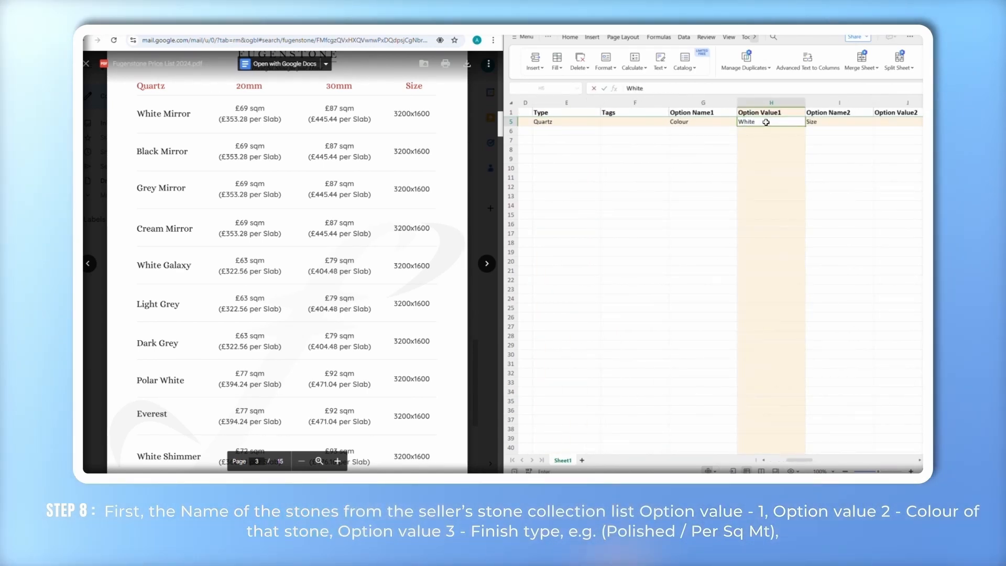
pyautogui.click(735, 161)
# Enter 3200MM * 1600MM * 20MM in J5 and Polished / Per Sq Mt in L5
pyautogui.hscroll(3, 735, 161)
pyautogui.click(746, 122)
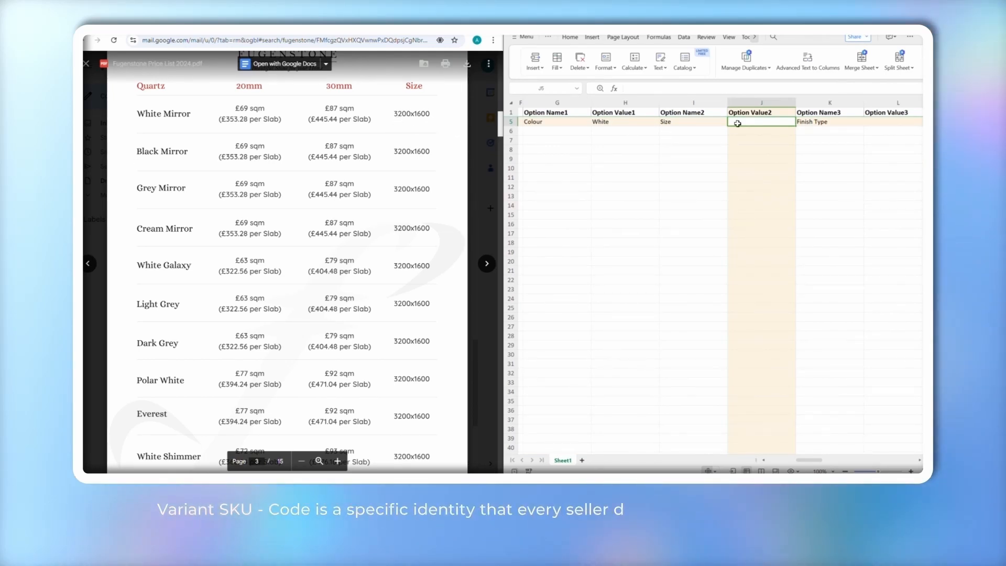
pyautogui.write('3200')
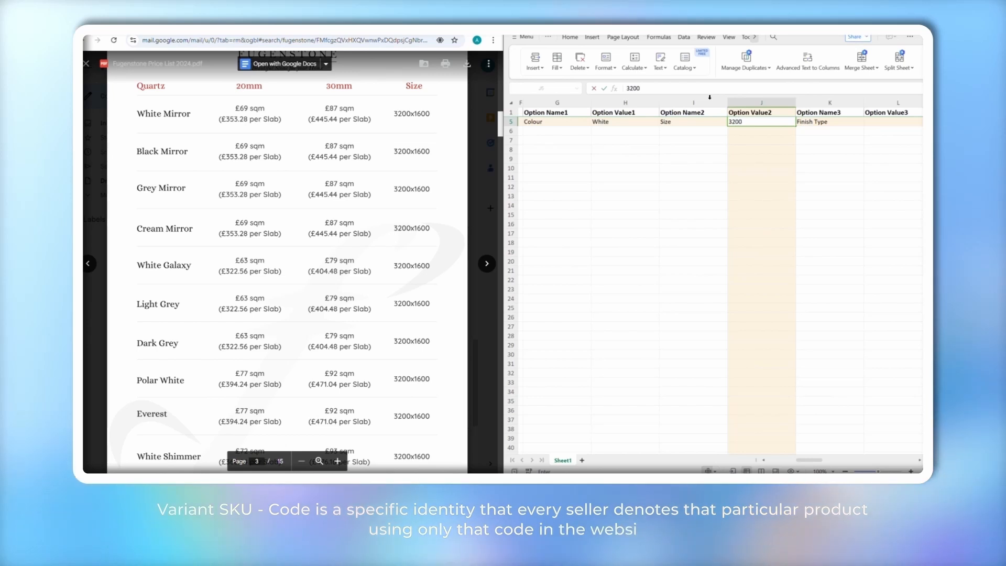
pyautogui.write('MM * 1')
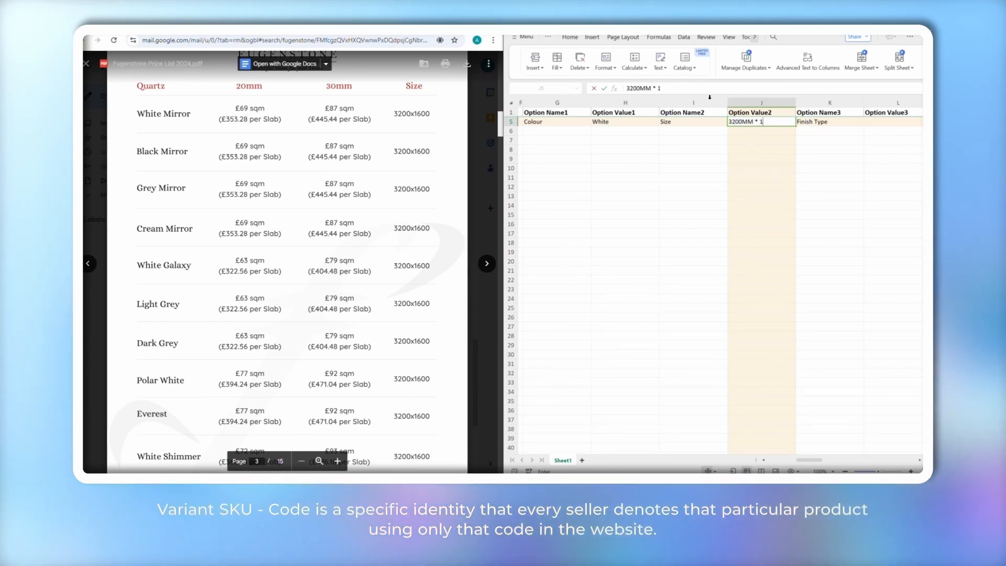
pyautogui.write('600MM *')
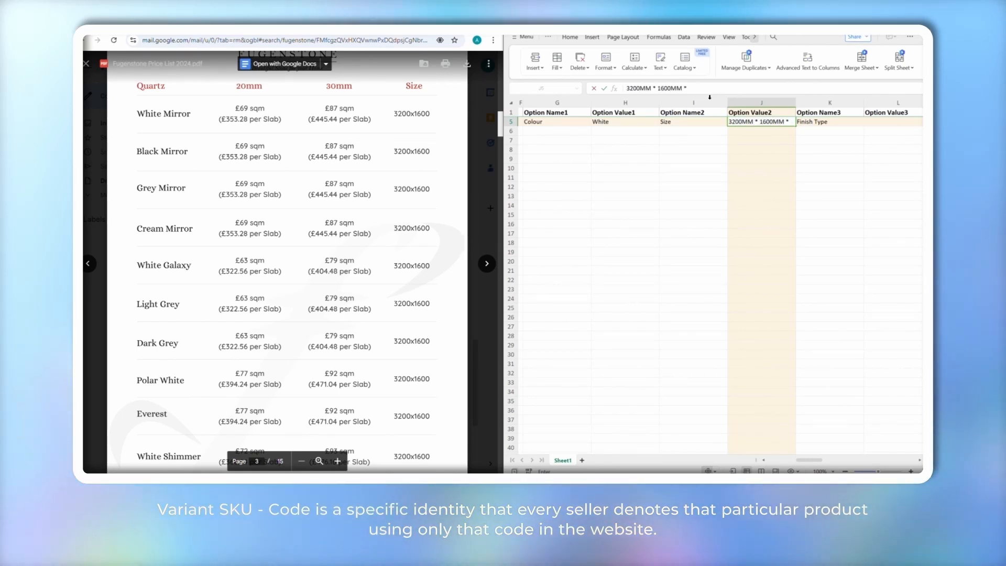
pyautogui.write('20MM')
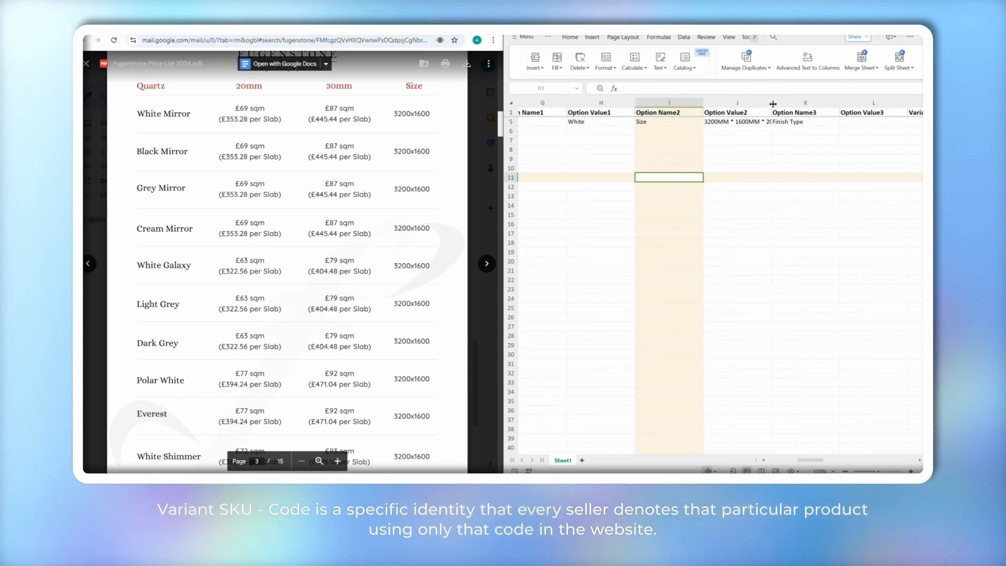
pyautogui.hscroll(2, 765, 165)
pyautogui.click(734, 121)
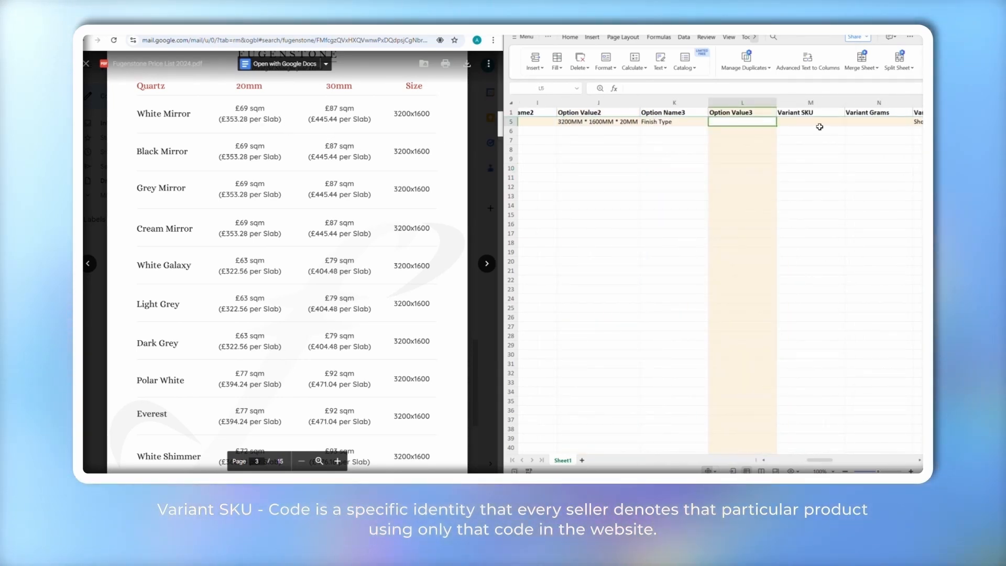
pyautogui.write('Poli')
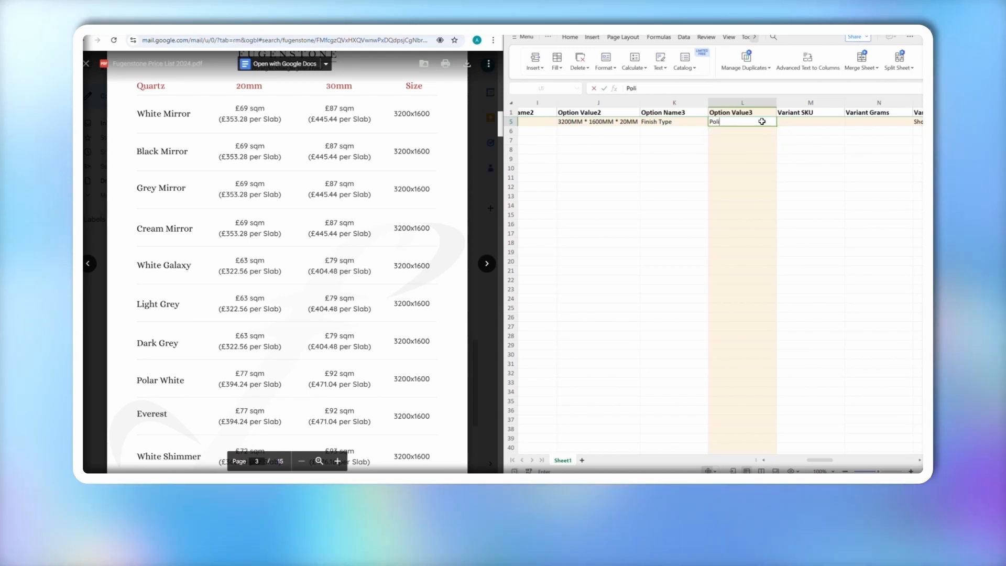
pyautogui.write('shed / Per Sq Mt')
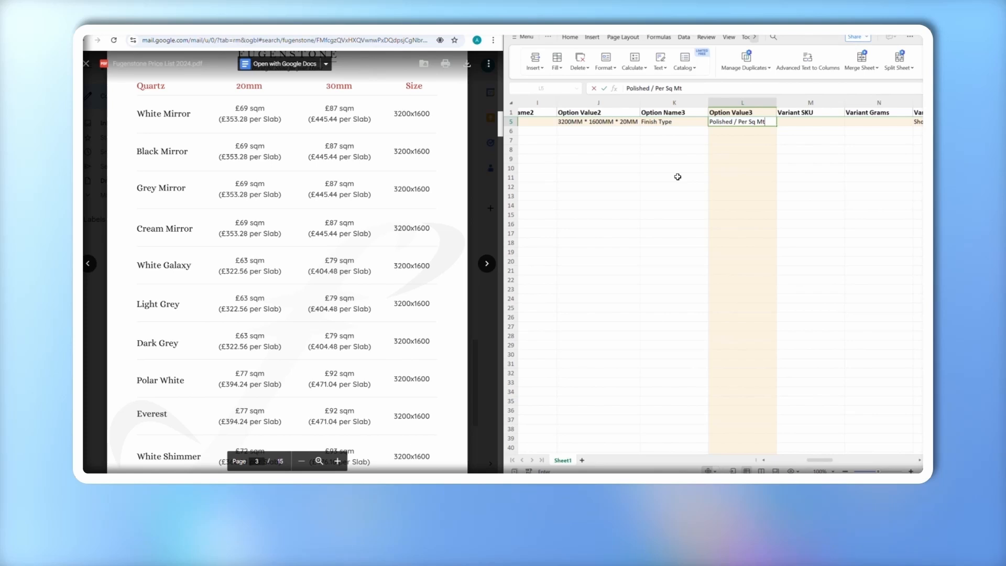
pyautogui.click(678, 177)
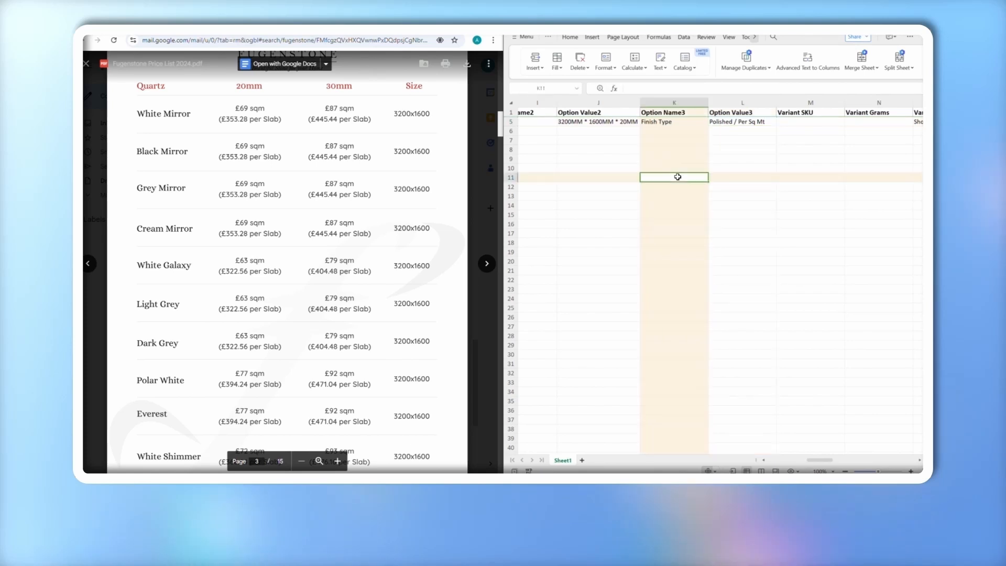
# Review row 5's WHITE MIRROR QUARTZ values, from the finish back to the Quartz type
pyautogui.click(679, 122)
pyautogui.click(624, 122)
pyautogui.click(572, 121)
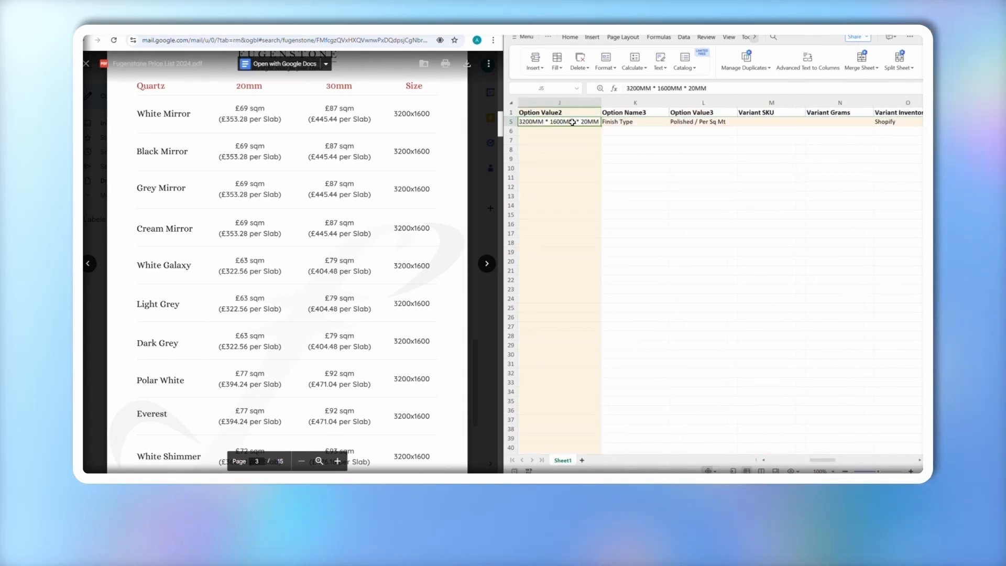
pyautogui.hscroll(-1, 564, 121)
pyautogui.click(563, 122)
pyautogui.hscroll(-1, 564, 121)
pyautogui.hscroll(-1, 563, 122)
pyautogui.click(555, 122)
pyautogui.hscroll(-3, 603, 121)
pyautogui.click(647, 121)
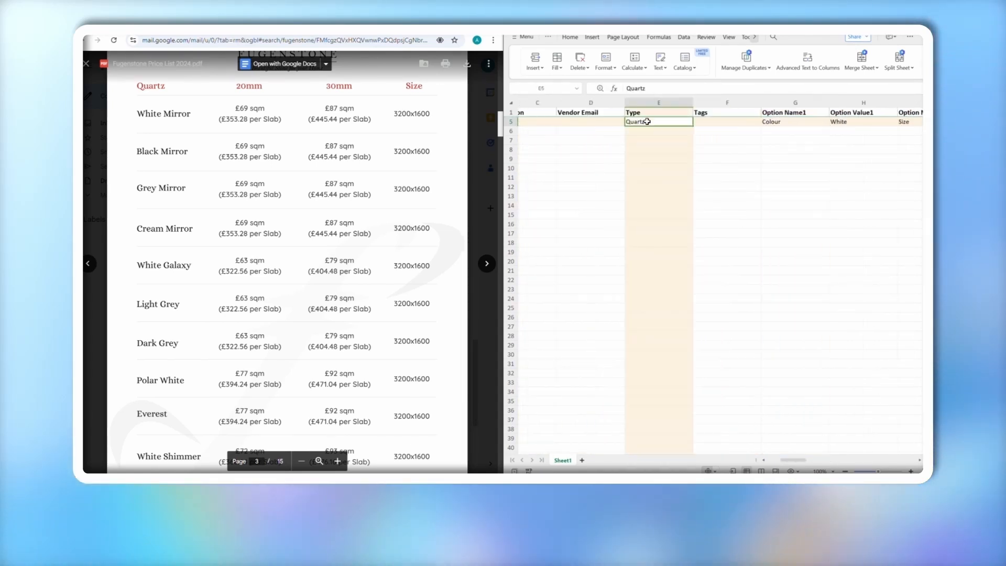
pyautogui.hscroll(-2, 629, 122)
# Copy WHITE MIRROR QUARTZ into B6, Quartz into E6 and Colour into G6
pyautogui.click(598, 121)
pyautogui.hotkey('ctrl', 'c')
pyautogui.click(583, 131)
pyautogui.hotkey('ctrl', 'v')
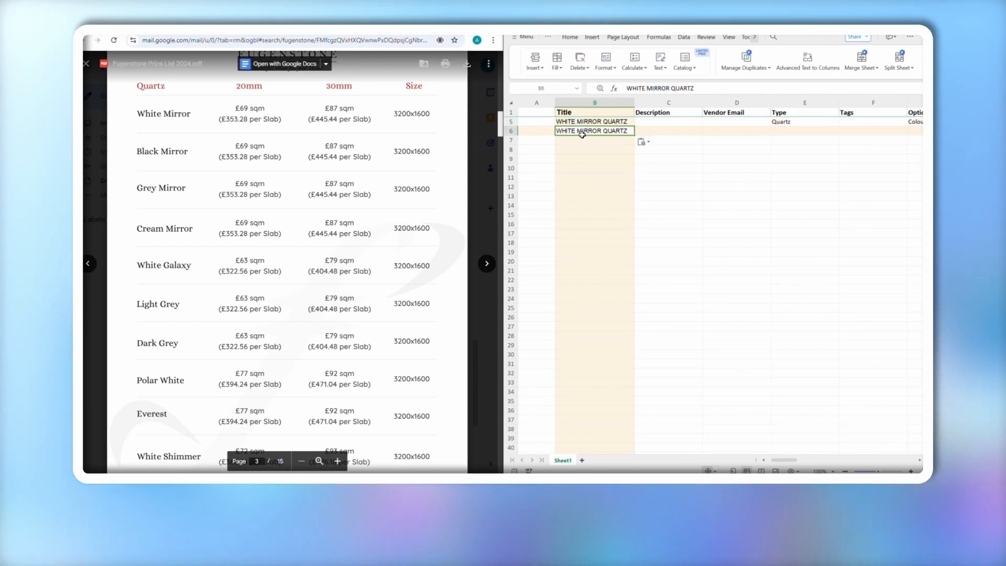
pyautogui.hscroll(3, 705, 211)
pyautogui.click(641, 123)
pyautogui.click(641, 131)
pyautogui.hotkey('ctrl', 'v')
pyautogui.hscroll(2, 640, 131)
pyautogui.click(702, 121)
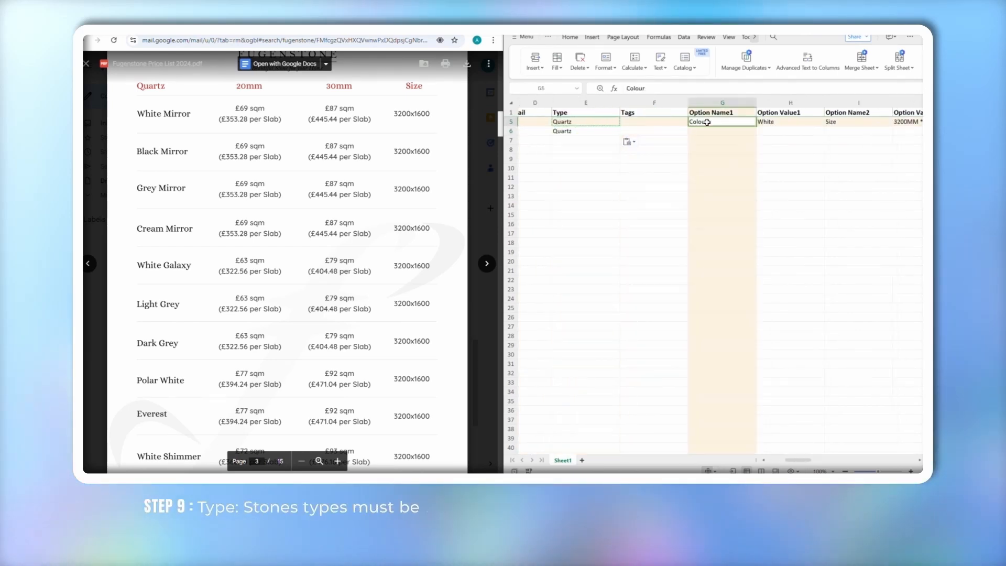
pyautogui.click(702, 131)
pyautogui.hotkey('ctrl', 'v')
# Fill row 6 with the colour value White and the option name Size
pyautogui.hscroll(2, 702, 131)
pyautogui.click(681, 122)
pyautogui.click(681, 131)
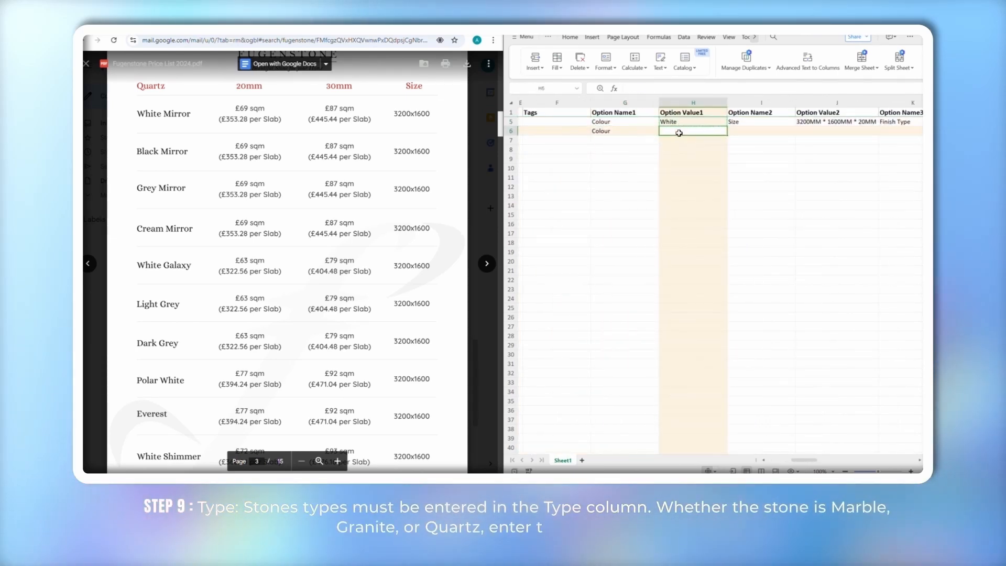
pyautogui.hotkey('ctrl', 'v')
pyautogui.hscroll(1, 681, 131)
pyautogui.click(670, 124)
pyautogui.click(671, 132)
pyautogui.hotkey('ctrl', 'v')
pyautogui.hscroll(2, 668, 132)
pyautogui.click(655, 130)
# Copy J5's size into J6 and change its thickness to 3200MM * 1600MM * 30MM
pyautogui.click(650, 122)
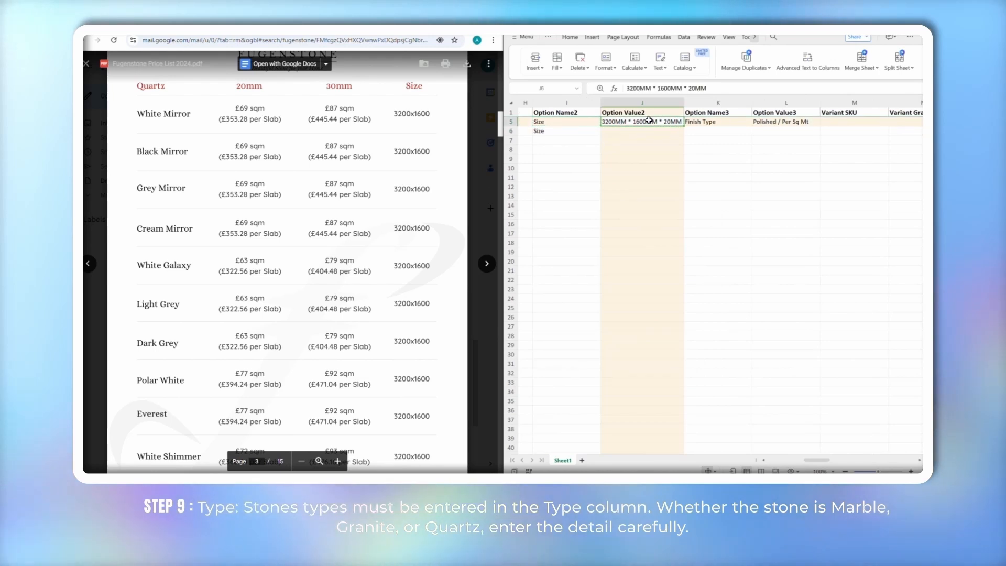
pyautogui.hotkey('ctrl', 'c')
pyautogui.click(648, 134)
pyautogui.hotkey('ctrl', 'v')
pyautogui.doubleClick(668, 131)
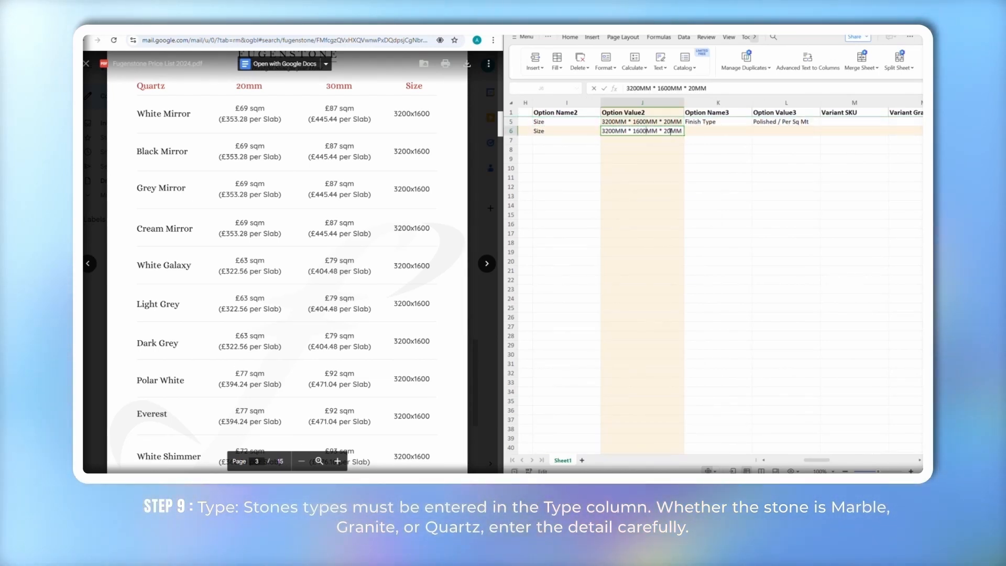
pyautogui.press('BackSpace')
pyautogui.write('3')
pyautogui.click(662, 164)
# Put Finish Type in K6 and Polished / Per Sq Mt in L6
pyautogui.hscroll(1, 662, 164)
pyautogui.hscroll(1, 662, 165)
pyautogui.click(642, 122)
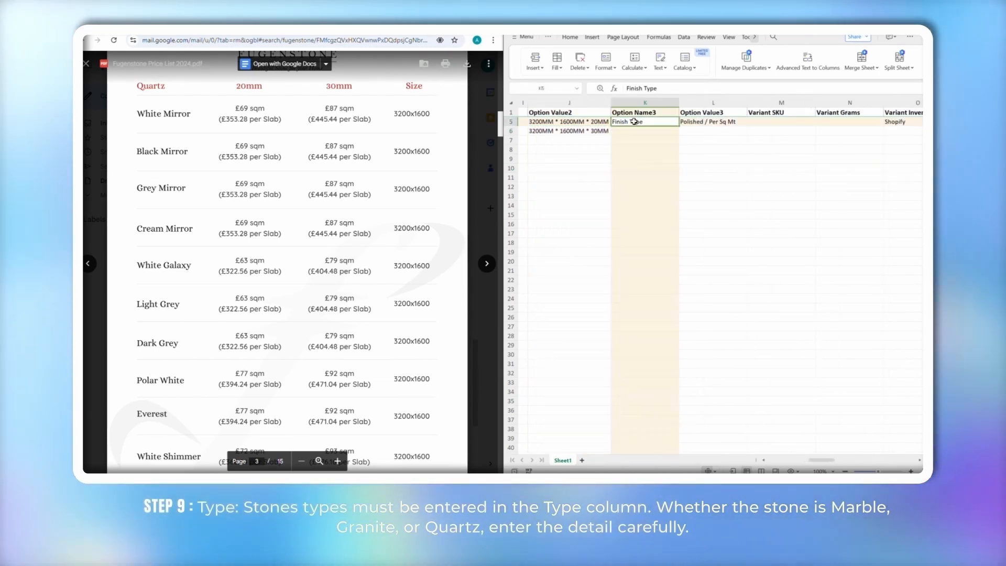
pyautogui.hotkey('ctrl', 'c')
pyautogui.click(645, 131)
pyautogui.hotkey('ctrl', 'v')
pyautogui.click(710, 131)
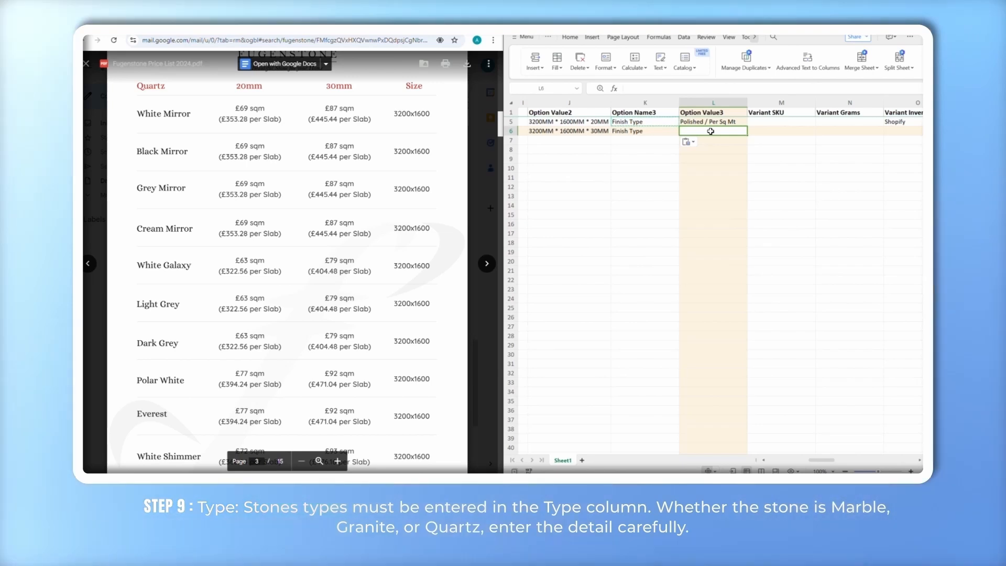
pyautogui.write('P')
pyautogui.click(712, 147)
pyautogui.hscroll(-3, 625, 171)
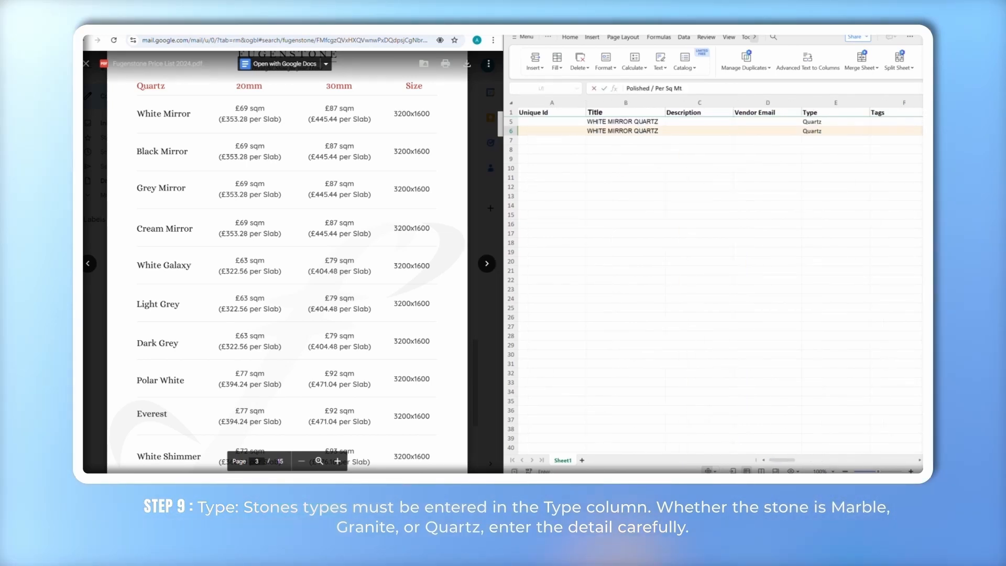
# Paste BLACK MIRROR QUARTZ into B7 and set its colour to Black in H7
pyautogui.click(616, 140)
pyautogui.hotkey('ctrl', 'v')
pyautogui.click(711, 213)
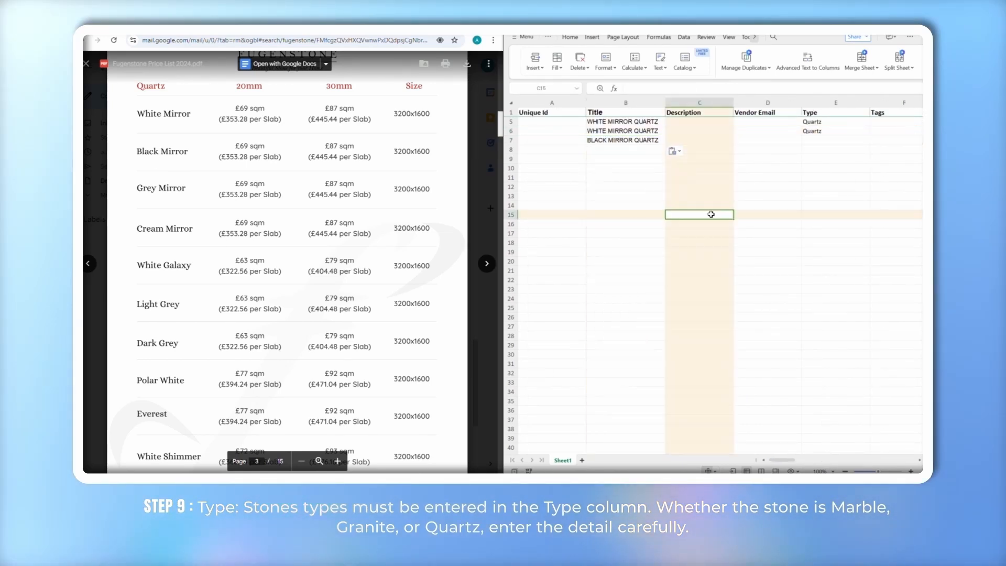
pyautogui.hscroll(3, 707, 164)
pyautogui.click(677, 140)
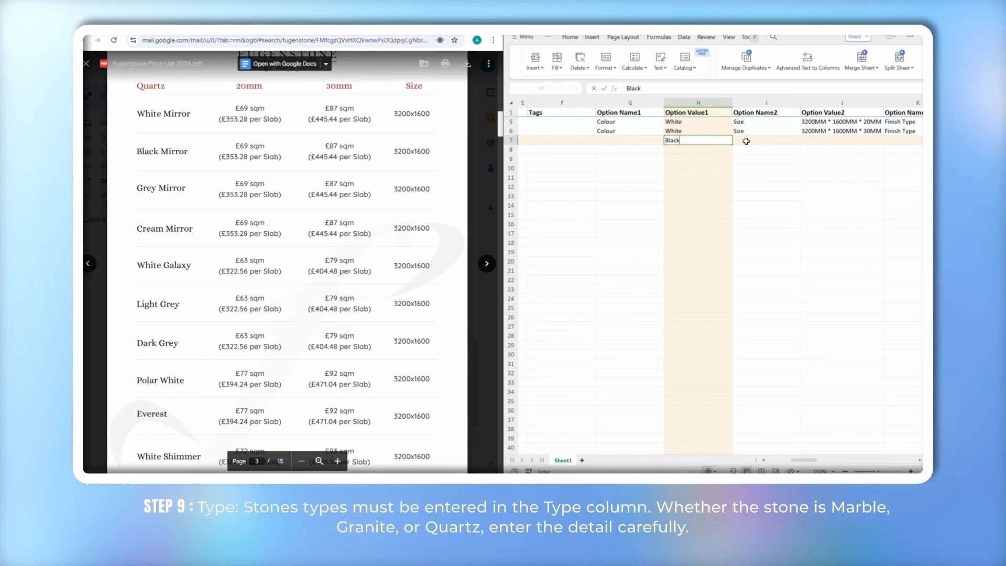
pyautogui.hscroll(1, 747, 141)
pyautogui.click(753, 122)
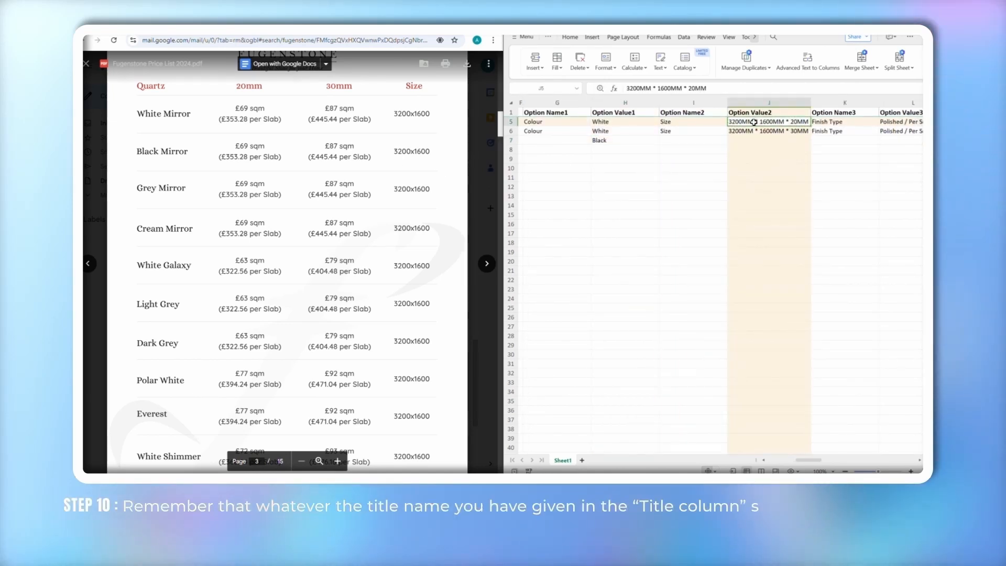
# Give row 7 the 20MM size value and check its Polished / Per Sq Mt finish
pyautogui.hotkey('ctrl', 'c')
pyautogui.click(757, 141)
pyautogui.hotkey('ctrl', 'v')
pyautogui.click(697, 169)
pyautogui.hscroll(1, 698, 168)
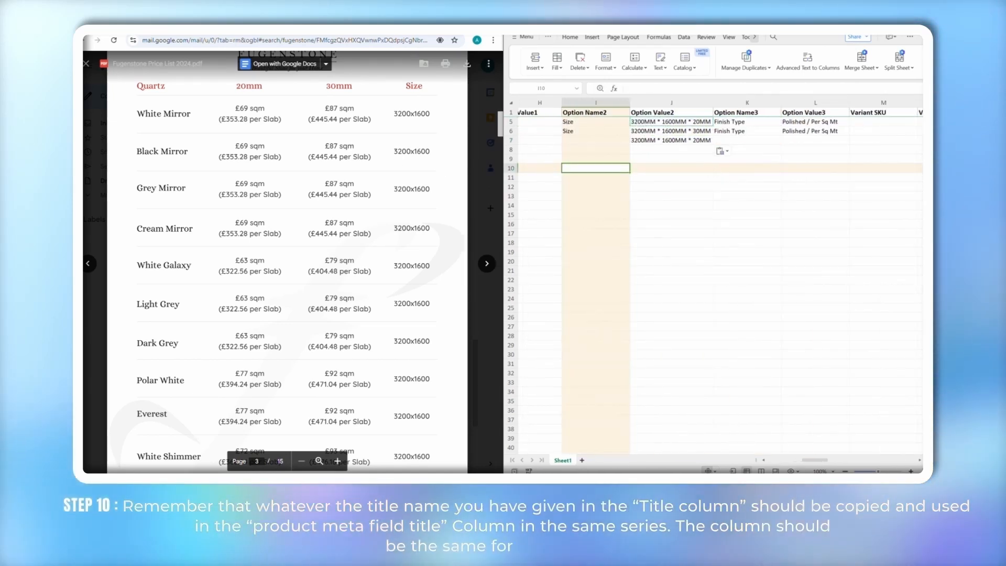
pyautogui.click(800, 132)
pyautogui.hscroll(-7, 800, 157)
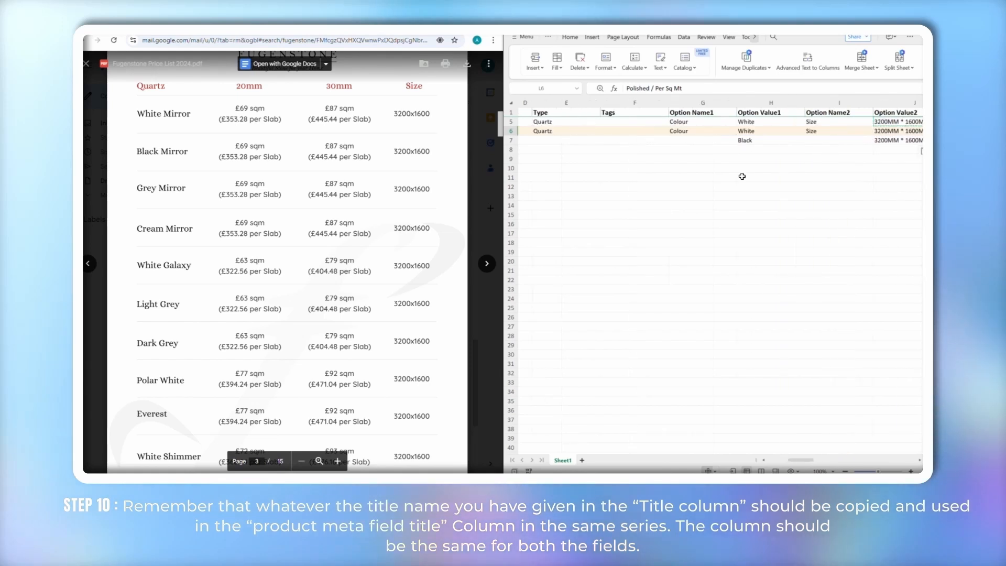
# Duplicate BLACK MIRROR QUARTZ into row 8 with the colour Black
pyautogui.click(587, 141)
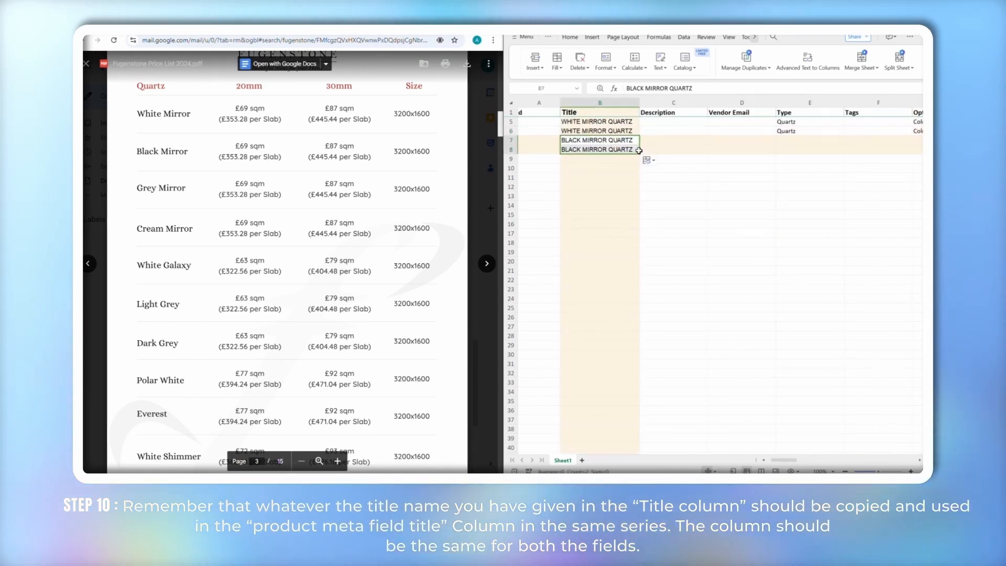
pyautogui.click(674, 196)
pyautogui.hscroll(4, 744, 175)
pyautogui.click(747, 149)
pyautogui.write('Black')
pyautogui.press('Return')
# Copy the 30MM size value from row 6 into row 8
pyautogui.hscroll(2, 742, 147)
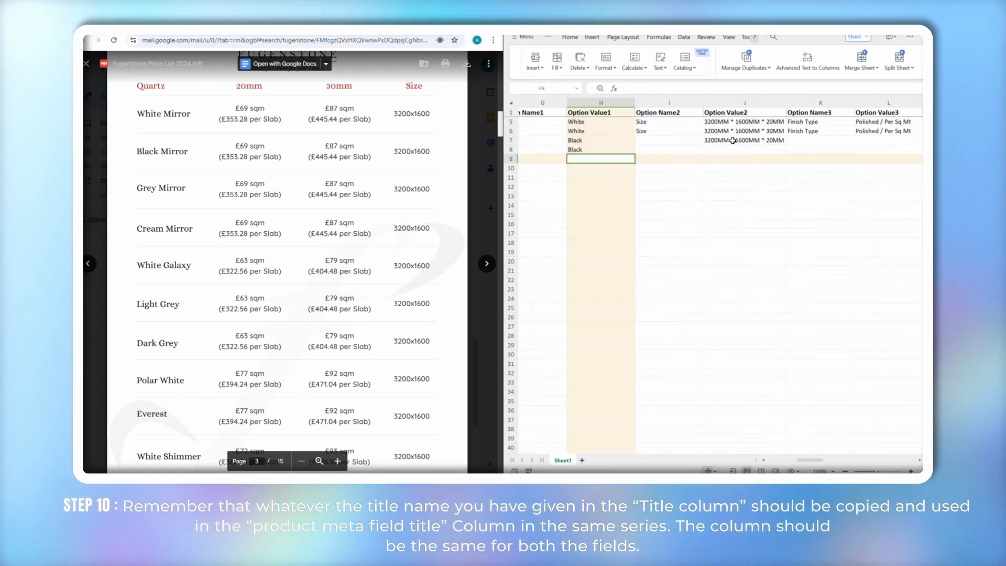
pyautogui.click(729, 132)
pyautogui.hotkey('ctrl', 'c')
pyautogui.click(731, 150)
pyautogui.hotkey('ctrl', 'v')
pyautogui.hscroll(1, 763, 155)
pyautogui.hscroll(-7, 762, 156)
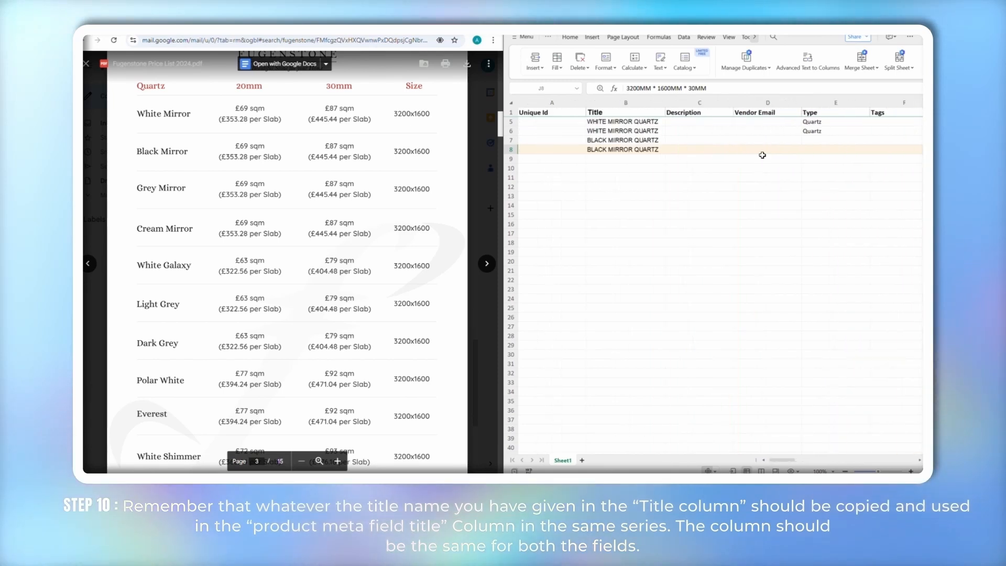
# Add GREY MIRROR QUARTZ as row 9's title with the colour Grey
pyautogui.click(603, 159)
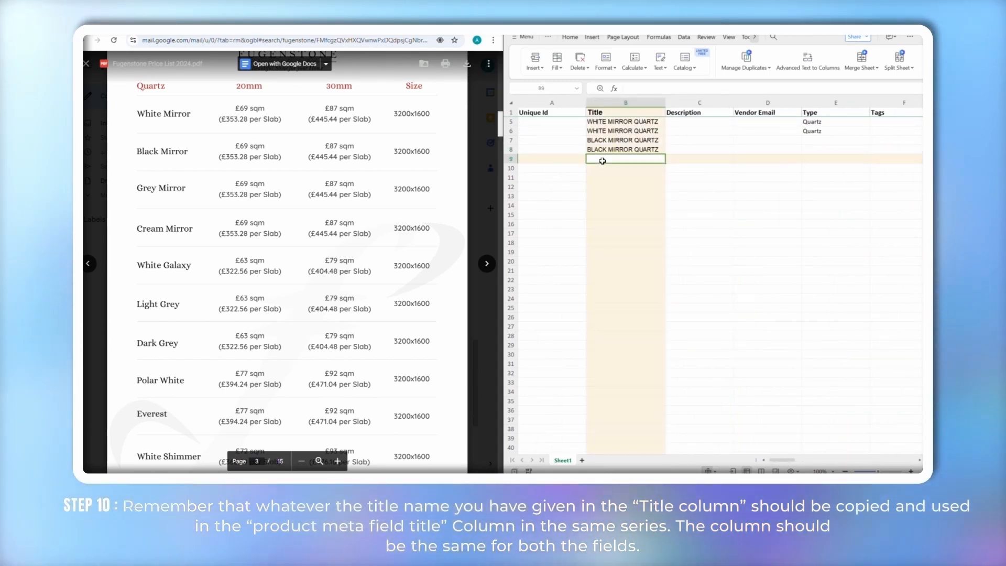
pyautogui.hotkey('ctrl', 'v')
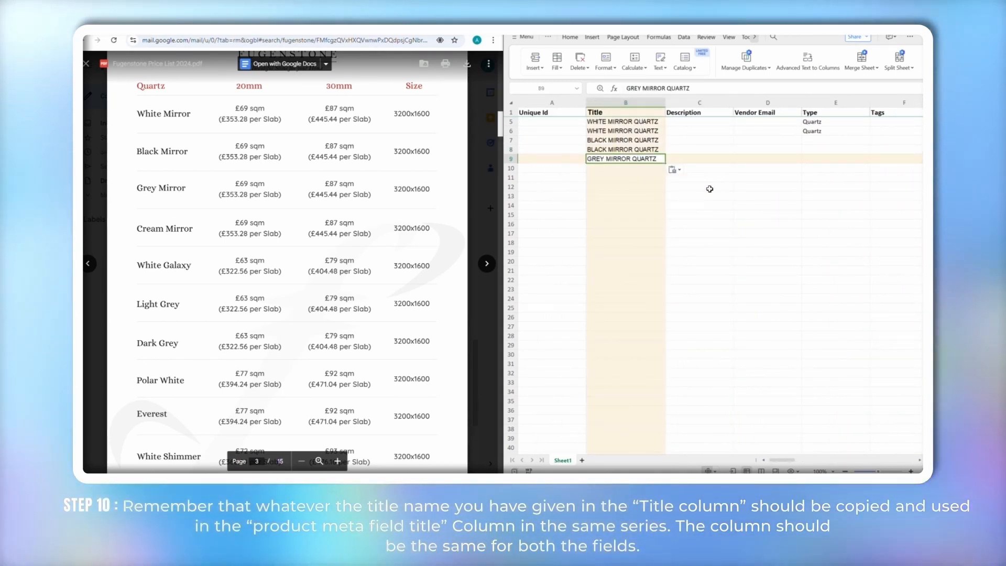
pyautogui.hscroll(5, 710, 189)
pyautogui.click(650, 160)
pyautogui.write('Grey')
pyautogui.hscroll(3, 680, 164)
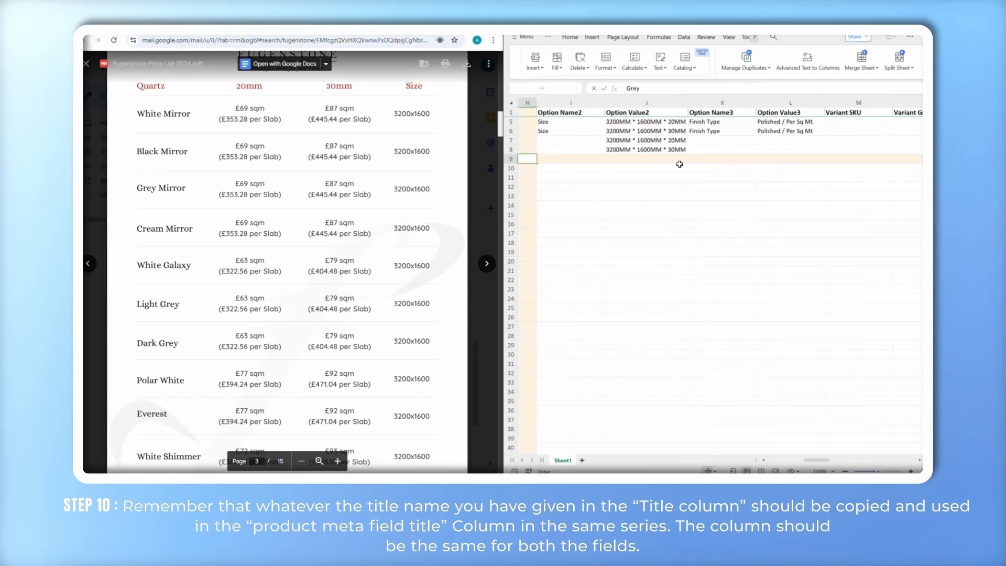
pyautogui.hscroll(-2, 697, 157)
# Finish the Grey Mirror Quartz rows with their 20MM and 30MM sizes
pyautogui.click(739, 140)
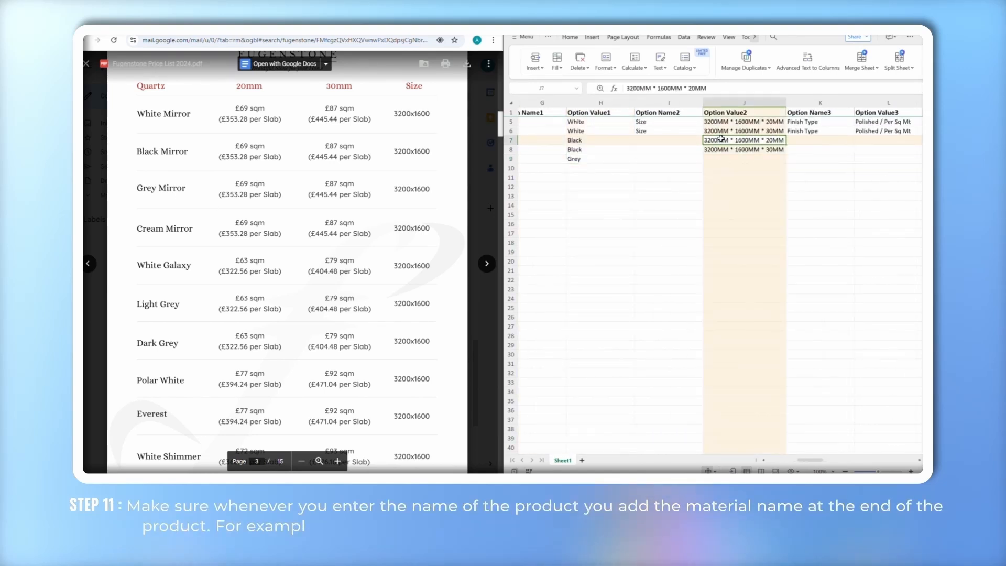
pyautogui.hscroll(-5, 682, 191)
pyautogui.click(636, 158)
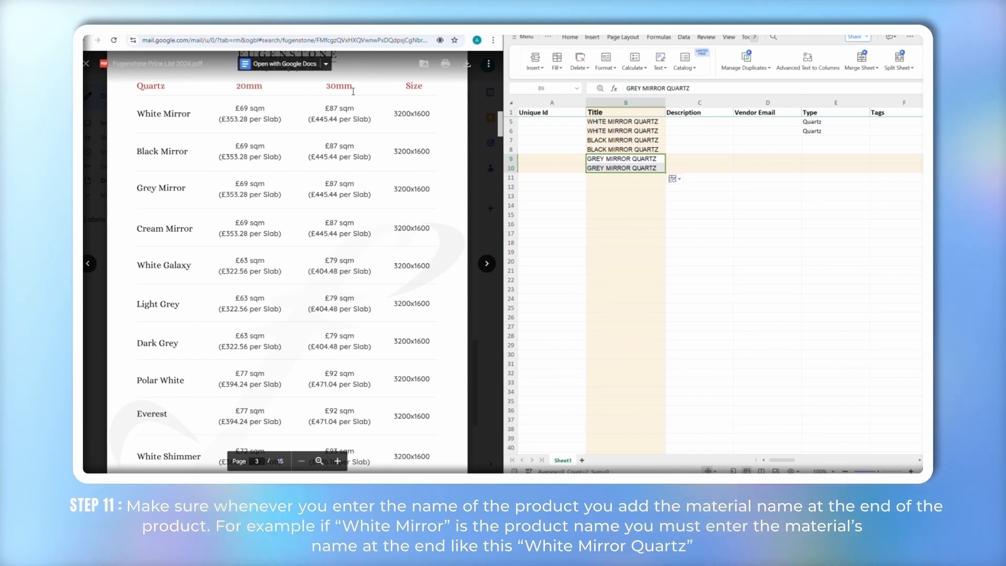
pyautogui.click(710, 222)
pyautogui.hscroll(4, 710, 223)
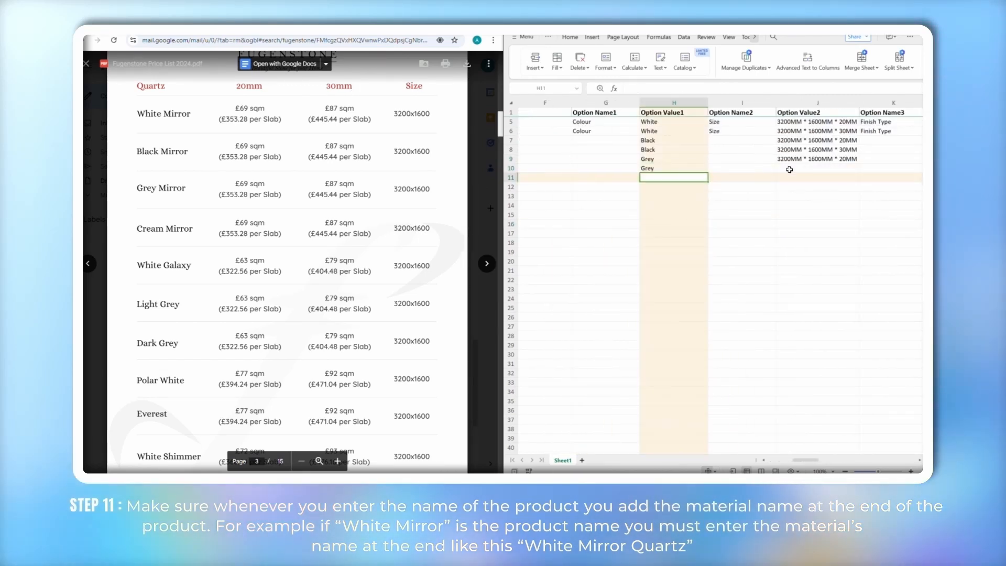
pyautogui.click(798, 149)
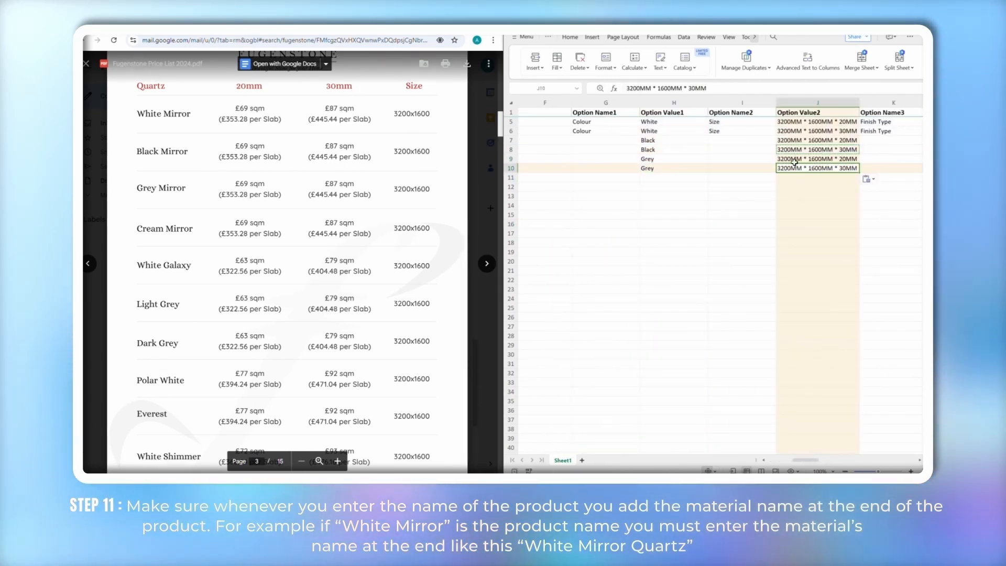
pyautogui.hscroll(-5, 813, 167)
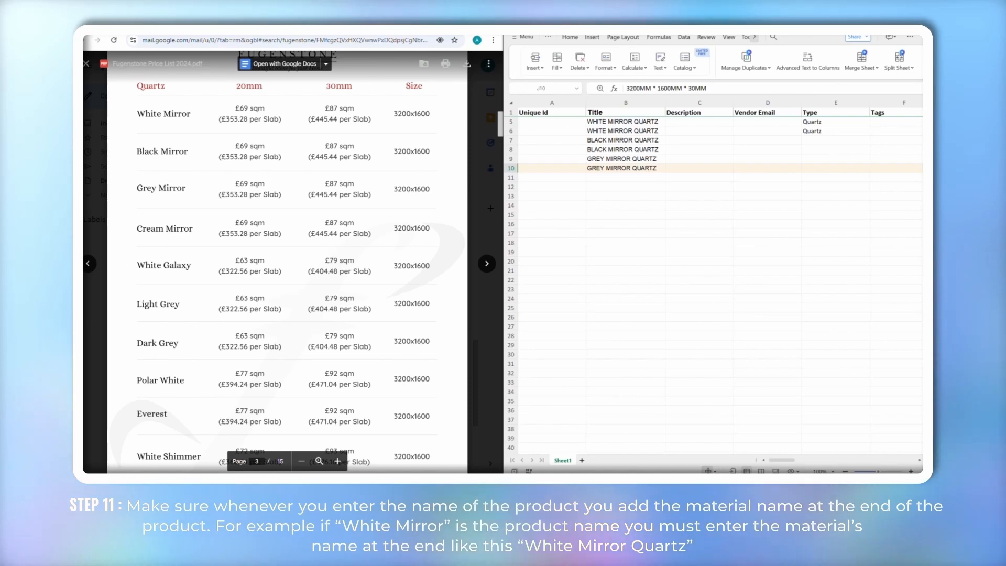
# Add CREAM MIRROR QUARTZ in row 11 with colour Cream and size 20MM
pyautogui.click(603, 178)
pyautogui.hotkey('ctrl', 'v')
pyautogui.click(746, 254)
pyautogui.hscroll(3, 746, 254)
pyautogui.click(801, 179)
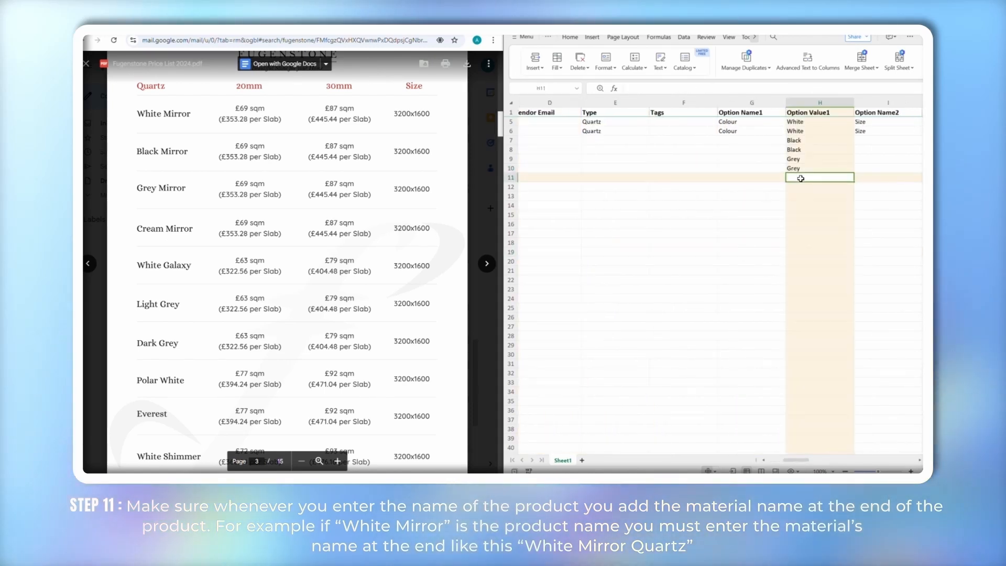
pyautogui.click(831, 226)
pyautogui.hscroll(3, 830, 226)
pyautogui.click(813, 178)
pyautogui.hotkey('ctrl', 'v')
pyautogui.hscroll(-6, 722, 189)
# Give row 12 the Cream Mirror colour and the 30MM size
pyautogui.click(727, 222)
pyautogui.hscroll(4, 728, 223)
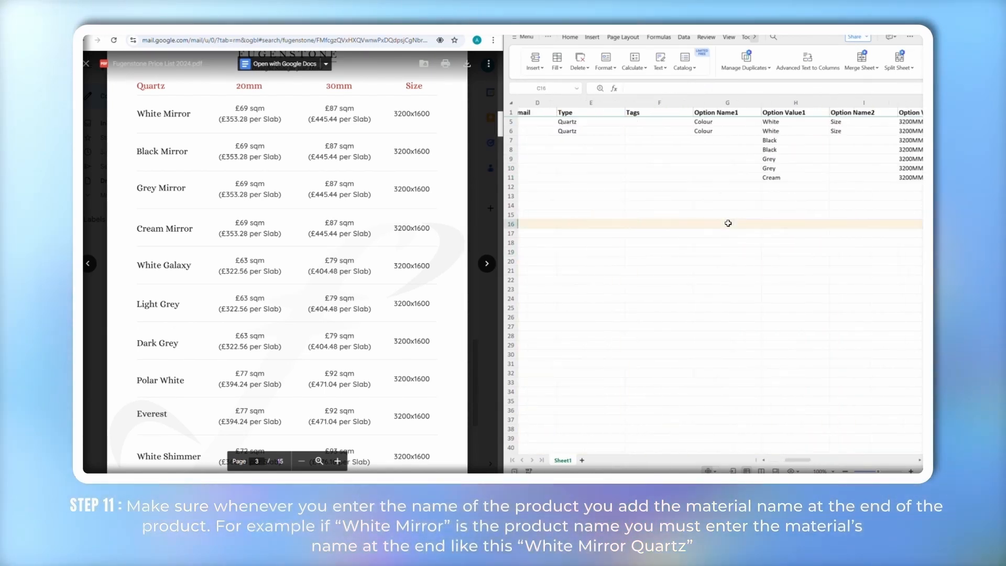
pyautogui.click(778, 169)
pyautogui.click(765, 187)
pyautogui.hotkey('ctrl', 'v')
pyautogui.hscroll(-8, 755, 233)
# Add WHITE GALAXY QUARTZ in rows 13–14 with its colour and 20MM/30MM sizes
pyautogui.click(623, 196)
pyautogui.write('WHITE GALAXY QUARTZ')
pyautogui.hscroll(4, 685, 200)
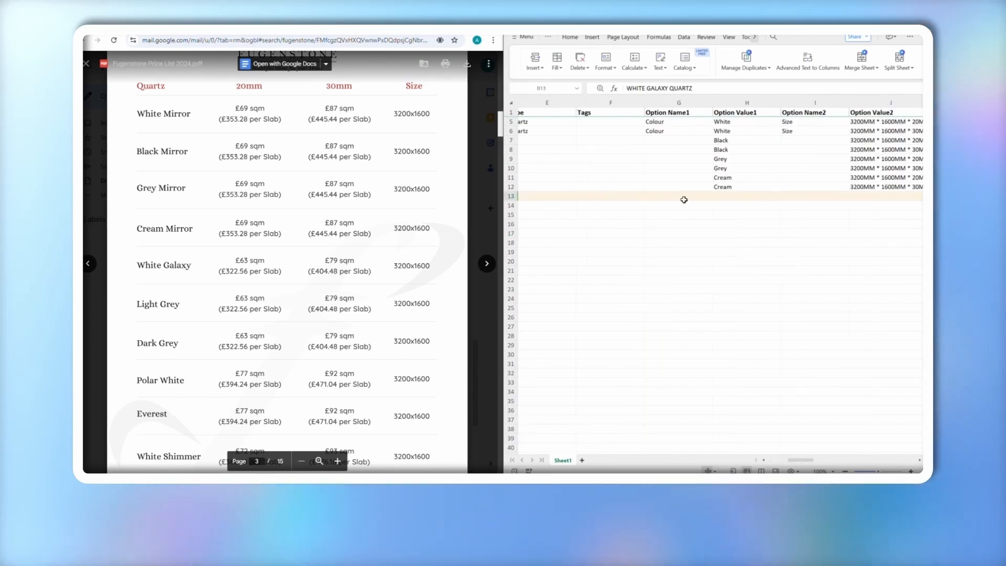
pyautogui.click(732, 196)
pyautogui.click(786, 177)
pyautogui.hscroll(-6, 755, 199)
pyautogui.click(656, 197)
pyautogui.click(660, 206)
pyautogui.hotkey('ctrl', 'v')
pyautogui.hscroll(5, 676, 215)
pyautogui.click(746, 206)
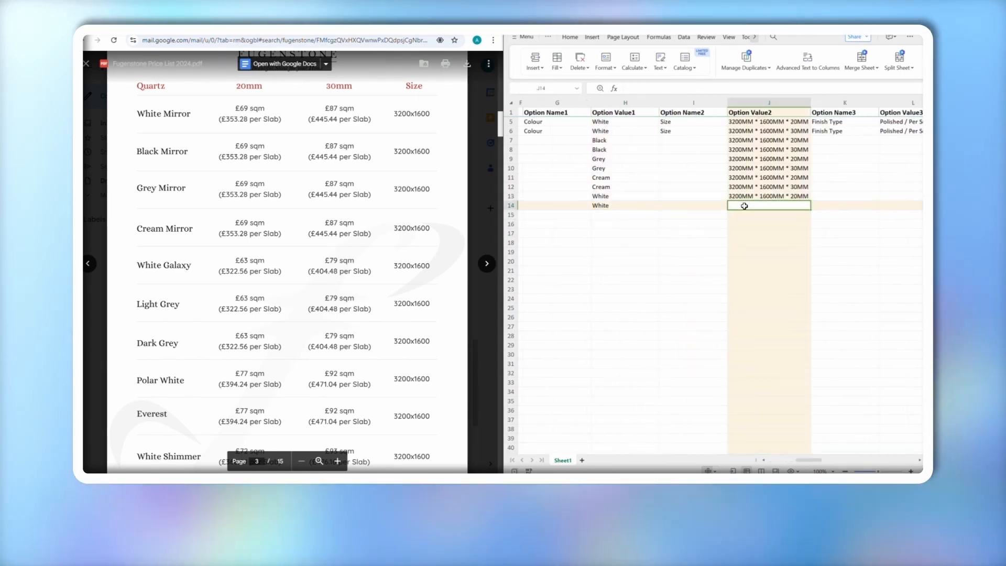
pyautogui.hotkey('ctrl', 'v')
pyautogui.hscroll(-6, 697, 215)
# Enter LIGHT GREY QUARTZ in row 15 with colour Light Grey
pyautogui.click(637, 215)
pyautogui.write('LIGHT GREY QUARTZ')
pyautogui.hscroll(5, 672, 225)
pyautogui.click(658, 214)
pyautogui.write('Light Grey')
pyautogui.hscroll(-6, 697, 239)
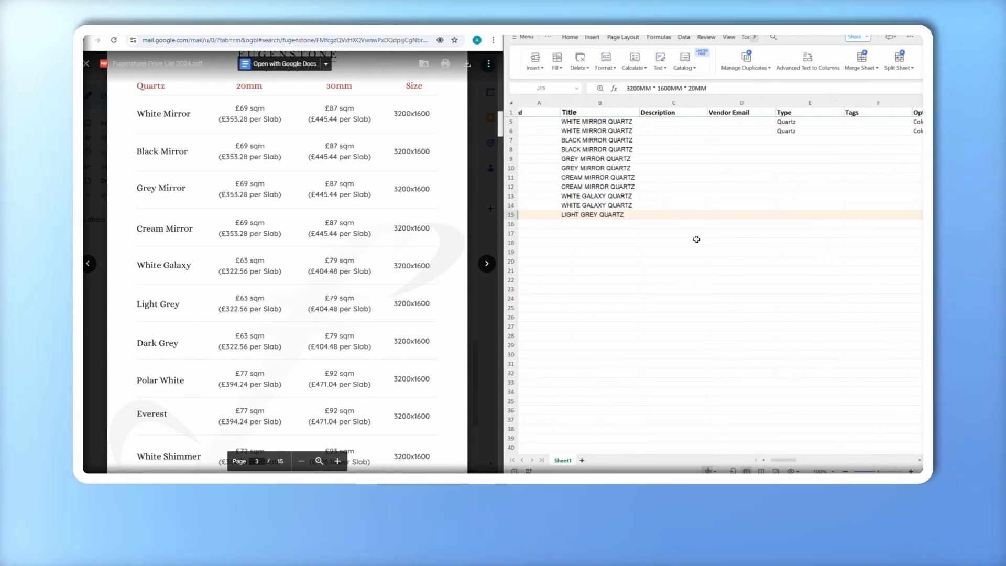
# Duplicate Light Grey Quartz into row 16 and fill its colour and 20MM/30MM sizes
pyautogui.click(620, 226)
pyautogui.hotkey('ctrl', 'v')
pyautogui.click(728, 263)
pyautogui.hscroll(5, 728, 263)
pyautogui.click(662, 224)
pyautogui.hotkey('ctrl', 'v')
pyautogui.click(790, 225)
pyautogui.click(809, 205)
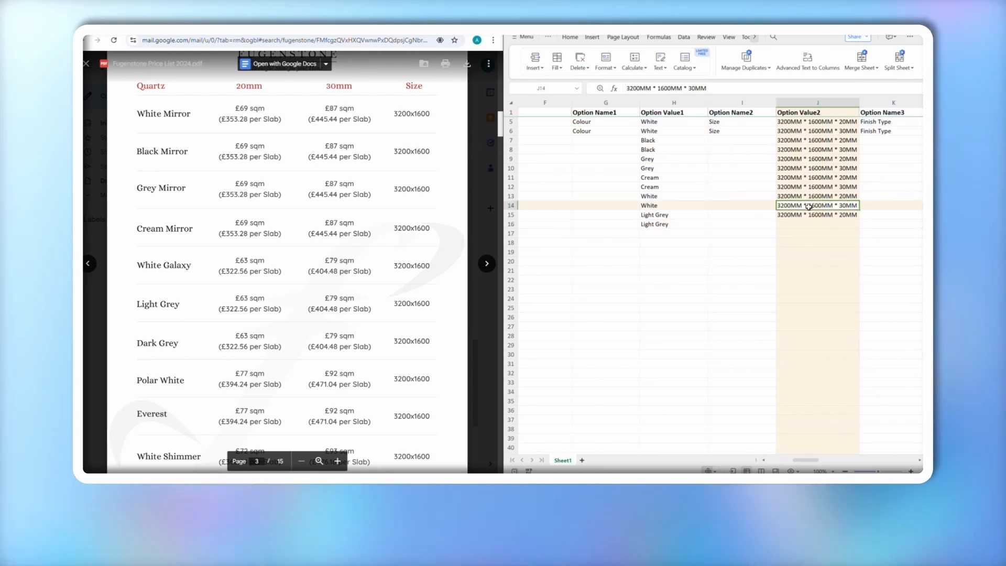
pyautogui.click(745, 252)
pyautogui.hscroll(-6, 745, 252)
# Put DARK GREY QUARTZ into row 17's title cell
pyautogui.click(599, 234)
pyautogui.hotkey('ctrl', 'v')
pyautogui.hscroll(5, 600, 233)
pyautogui.click(673, 234)
# Complete Dark Grey Quartz rows 17–18 with colour 'Dark grey' and sizes 20MM and 30MM
pyautogui.write('Dark grey')
pyautogui.click(810, 233)
pyautogui.hotkey('ctrl', 'v')
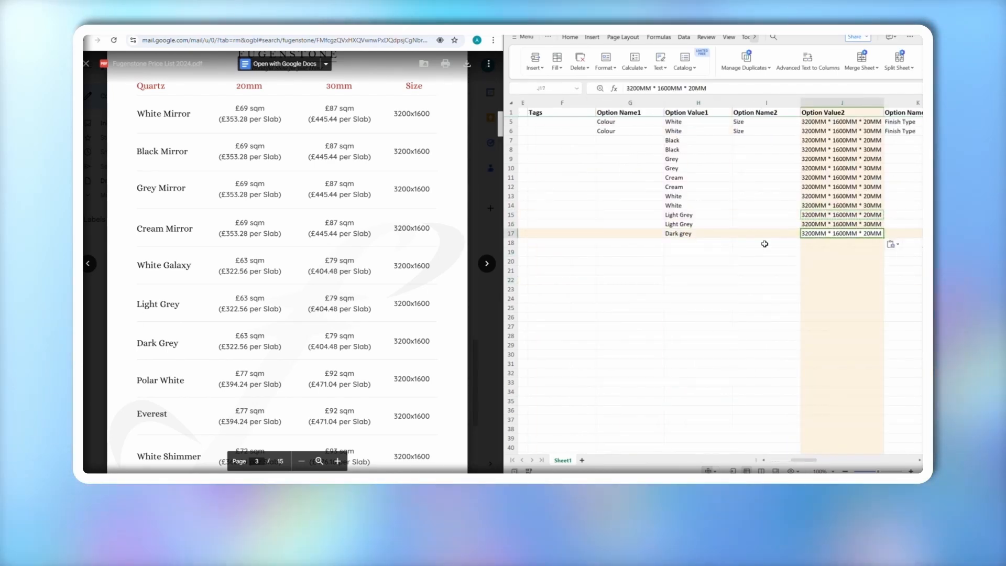
pyautogui.click(792, 244)
pyautogui.hscroll(5, 792, 243)
pyautogui.click(775, 242)
pyautogui.hotkey('ctrl', 'v')
pyautogui.hscroll(-6, 775, 242)
# Fill the Quartz type and Colour option name down to row 18
pyautogui.click(670, 132)
pyautogui.moveTo(722, 135); pyautogui.dragTo(717, 244)
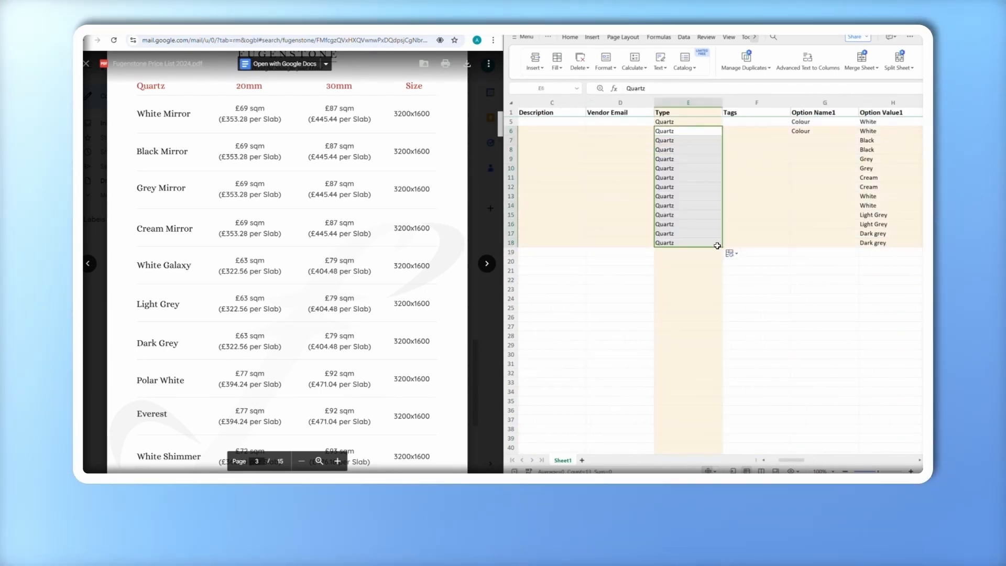
pyautogui.click(717, 244)
pyautogui.hscroll(3, 706, 245)
pyautogui.click(725, 132)
pyautogui.moveTo(738, 136); pyautogui.dragTo(738, 244)
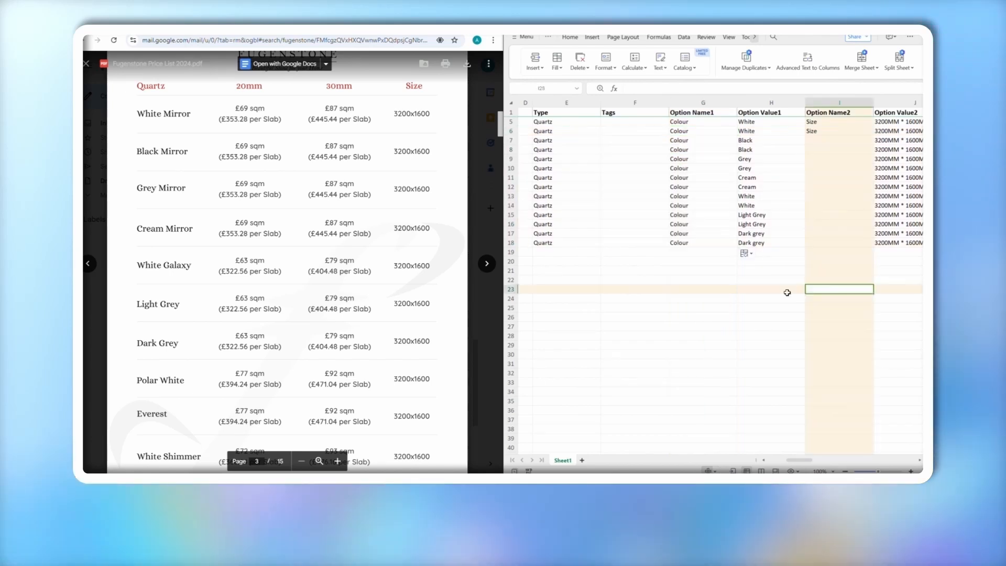
# Fill the Size option name, Finish Type and Polished / Per Sq Mt values down to row 18
pyautogui.hscroll(3, 788, 292)
pyautogui.click(695, 131)
pyautogui.click(693, 242)
pyautogui.hscroll(3, 691, 242)
pyautogui.moveTo(703, 135); pyautogui.dragTo(743, 244)
pyautogui.click(676, 132)
pyautogui.hscroll(1, 686, 242)
pyautogui.click(654, 131)
pyautogui.click(713, 235)
pyautogui.hscroll(4, 707, 230)
# Fill the Shopify inventory tracker and the quantity 10 down the rows
pyautogui.click(670, 122)
pyautogui.hscroll(-1, 745, 249)
pyautogui.hscroll(2, 742, 244)
pyautogui.moveTo(729, 124); pyautogui.dragTo(778, 185)
pyautogui.click(724, 122)
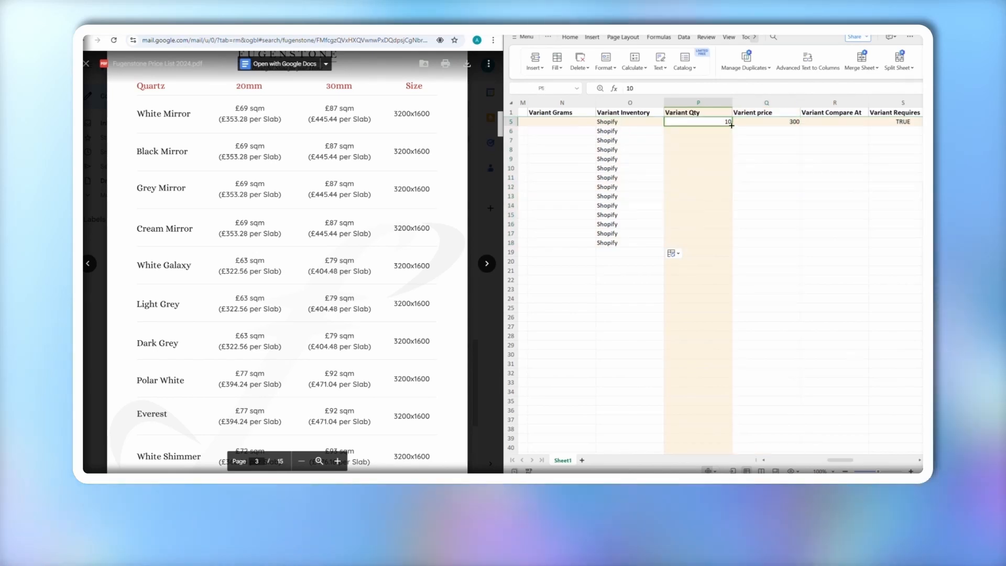
pyautogui.moveTo(732, 126); pyautogui.dragTo(726, 243)
# Replace the incrementing quantities with 10, and fill price 300 and TRUE down rows 6–18
pyautogui.hotkey('ctrl', 'z')
pyautogui.click(712, 124)
pyautogui.hotkey('ctrl', 'v')
pyautogui.moveTo(711, 131); pyautogui.dragTo(717, 236)
pyautogui.click(711, 122)
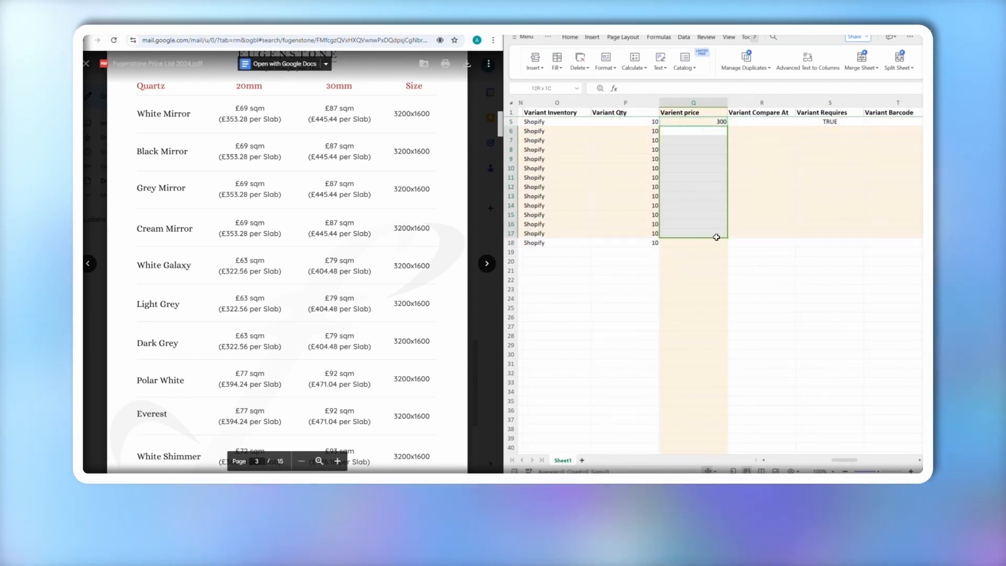
pyautogui.hotkey('ctrl', 'v')
pyautogui.click(704, 122)
pyautogui.moveTo(705, 131); pyautogui.dragTo(709, 242)
pyautogui.hotkey('ctrl', 'v')
# Fill FALSE charge-taxes and the Deny inventory policy down rows 6–18
pyautogui.click(773, 212)
pyautogui.hscroll(1, 773, 212)
pyautogui.click(771, 122)
pyautogui.hotkey('ctrl', 'c')
pyautogui.moveTo(772, 131); pyautogui.dragTo(773, 242)
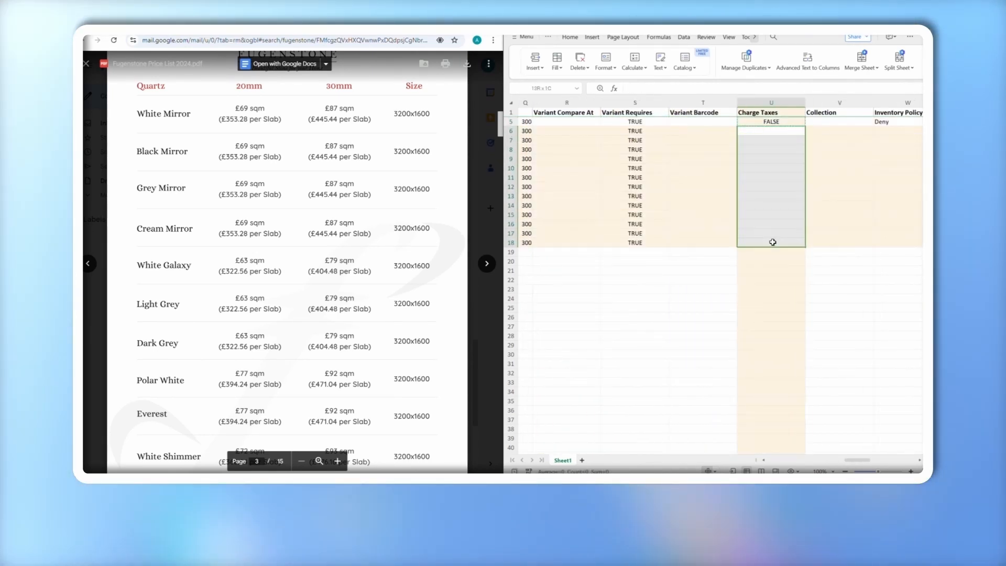
pyautogui.hscroll(3, 773, 242)
pyautogui.click(714, 121)
pyautogui.moveTo(715, 131); pyautogui.dragTo(726, 242)
pyautogui.hotkey('ctrl', 'v')
# Fill the minimum purchase quantity of 5 down rows 6–18
pyautogui.hscroll(5, 726, 242)
pyautogui.click(685, 122)
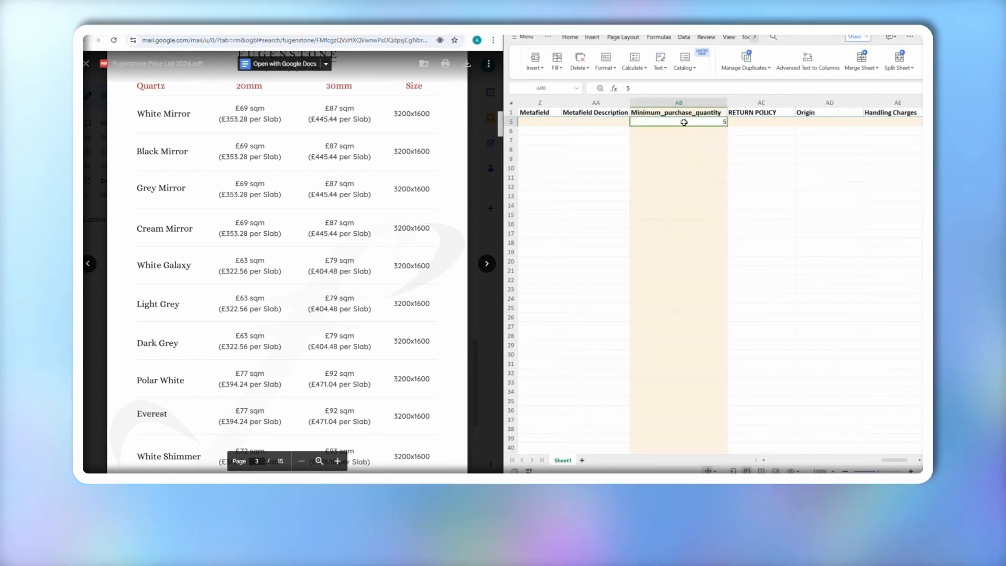
pyautogui.hotkey('ctrl', 'c')
pyautogui.moveTo(686, 131); pyautogui.dragTo(698, 243)
pyautogui.hotkey('ctrl', 'v')
# Copy all product titles into the Product Metafield Title column and autofit its width
pyautogui.hscroll(-5, 667, 242)
pyautogui.press('super+Up')
pyautogui.click(494, 215)
pyautogui.hscroll(-10, 495, 215)
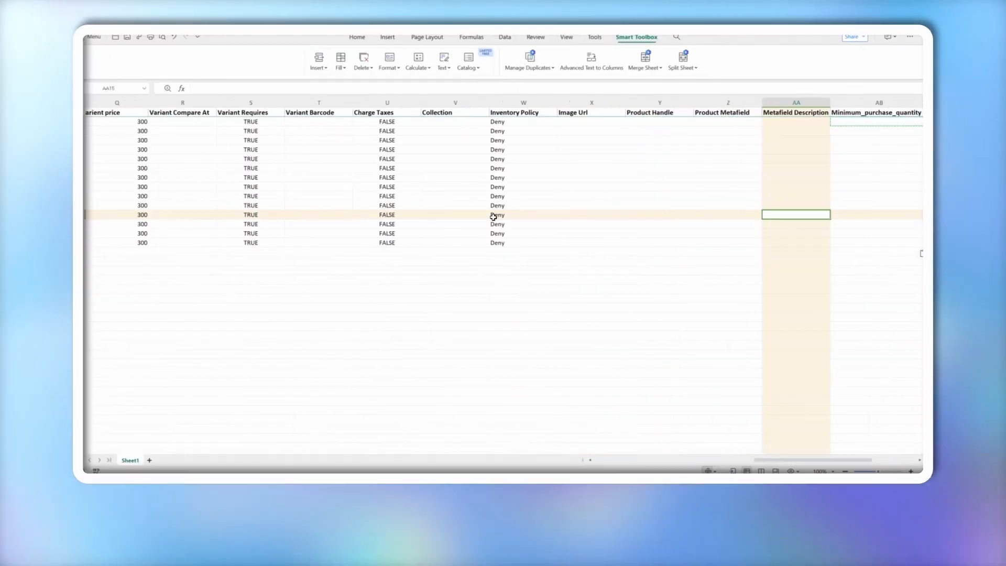
pyautogui.moveTo(202, 122); pyautogui.dragTo(199, 239)
pyautogui.hscroll(10, 285, 258)
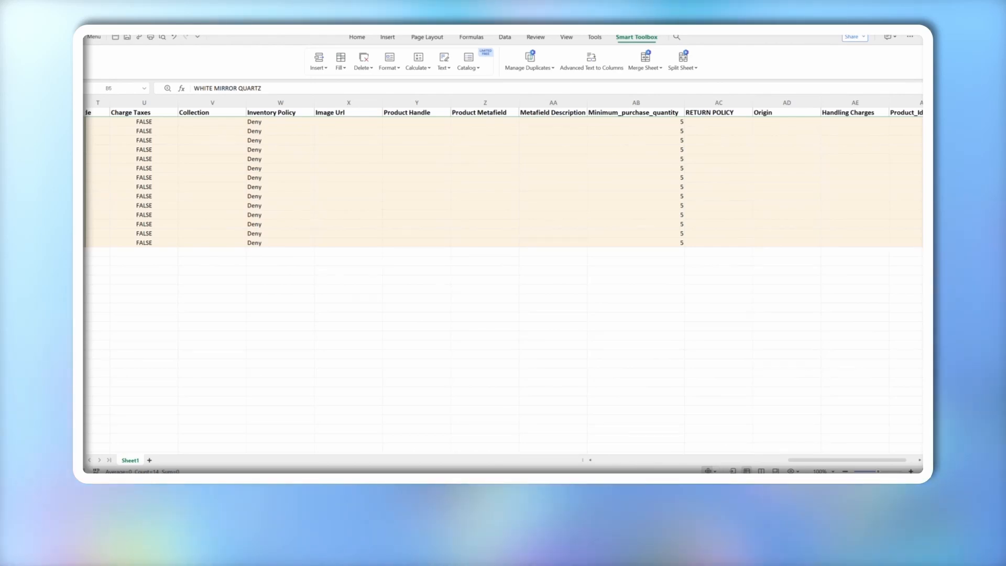
pyautogui.click(479, 121)
pyautogui.hotkey('ctrl', 'v')
pyautogui.doubleClick(519, 102)
pyautogui.click(478, 103)
pyautogui.hscroll(-10, 429, 160)
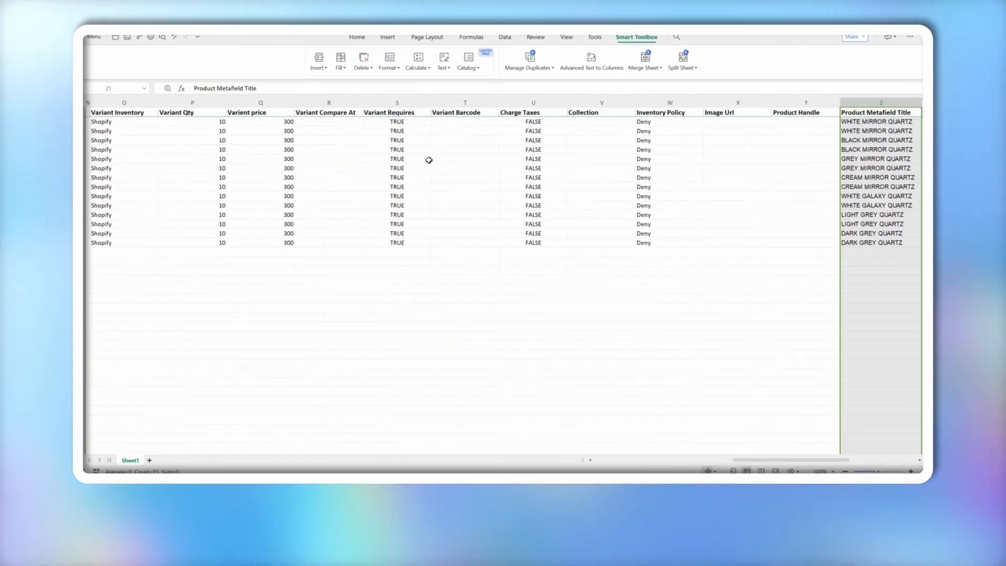
# Number the first product pairs' Unique Id cells 1 through 4, both rows per product
pyautogui.click(145, 131)
pyautogui.write('1')
pyautogui.click(149, 141)
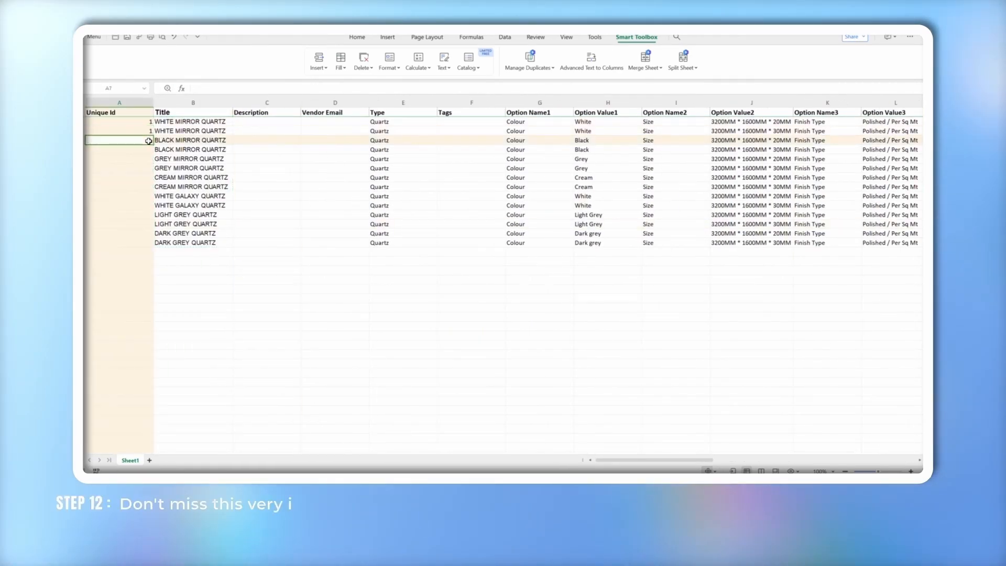
pyautogui.click(149, 150)
pyautogui.write('2')
pyautogui.click(150, 159)
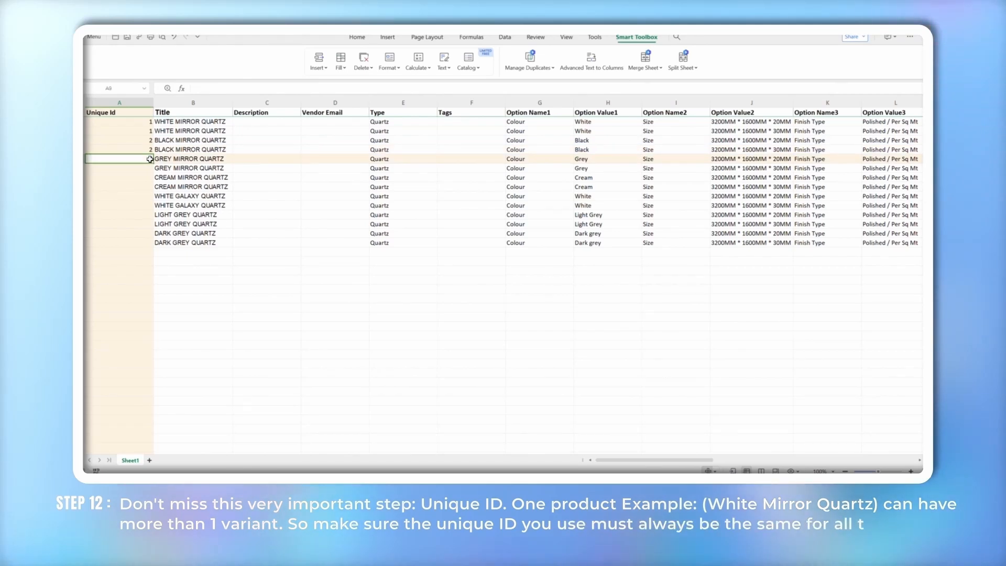
pyautogui.write('3')
pyautogui.click(150, 168)
pyautogui.write('3')
pyautogui.click(149, 177)
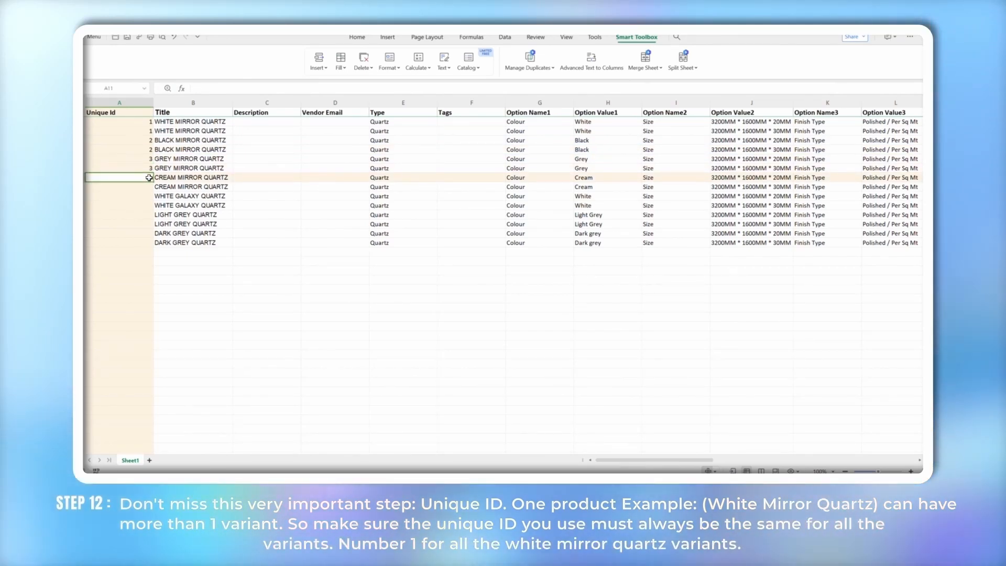
pyautogui.write('4')
pyautogui.click(149, 188)
pyautogui.write('4')
# Fill Unique Ids 5 to 7 through Dark Grey Quartz, then review the filled column
pyautogui.click(149, 197)
pyautogui.write('5')
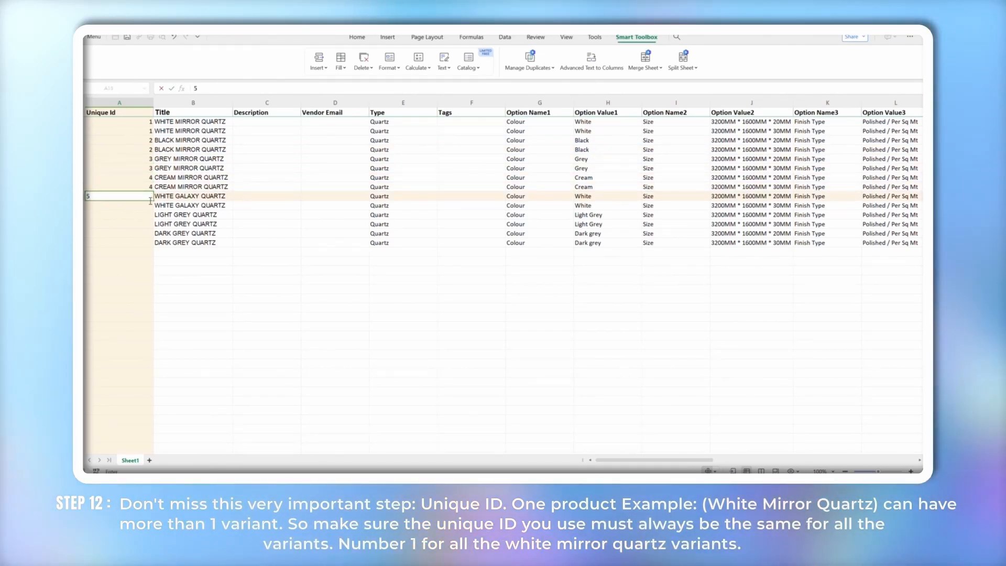
pyautogui.click(149, 206)
pyautogui.write('5')
pyautogui.click(150, 216)
pyautogui.write('6')
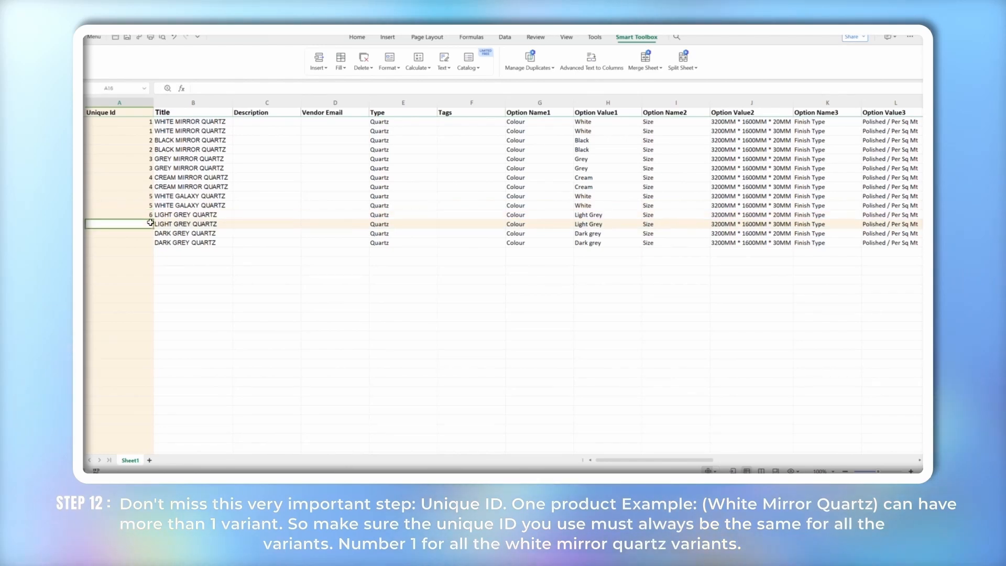
pyautogui.click(151, 233)
pyautogui.write('7')
pyautogui.click(149, 243)
pyautogui.write('7')
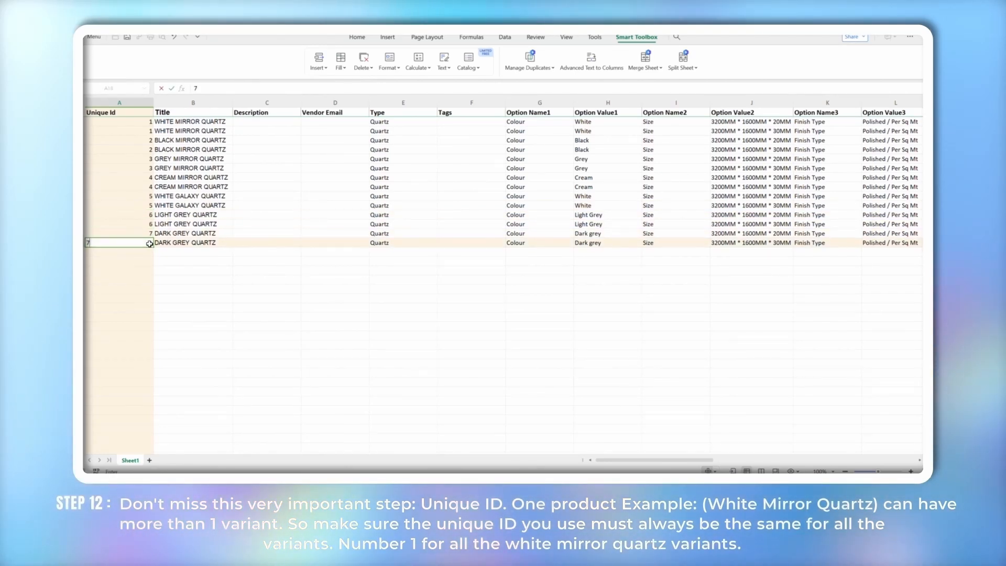
pyautogui.click(191, 288)
pyautogui.click(141, 123)
pyautogui.moveTo(141, 124); pyautogui.dragTo(147, 241)
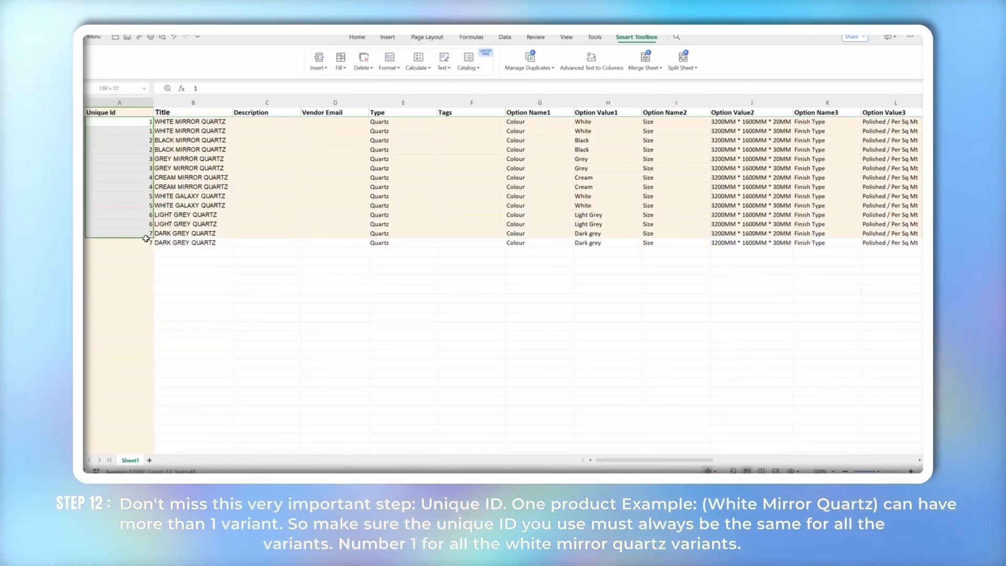
pyautogui.click(241, 284)
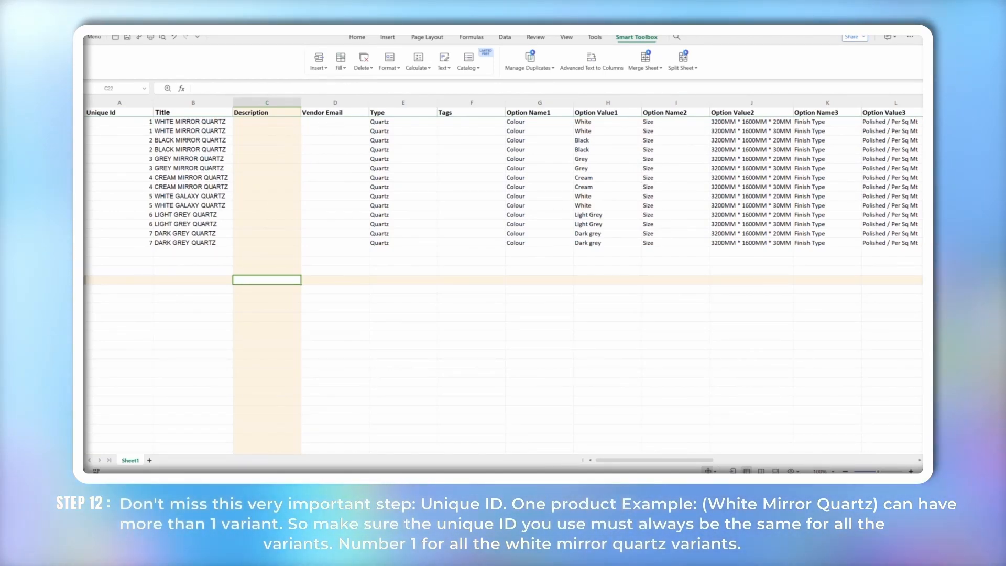
# Enter the vendor's e-mail address in the first Vendor Email cell
pyautogui.click(311, 121)
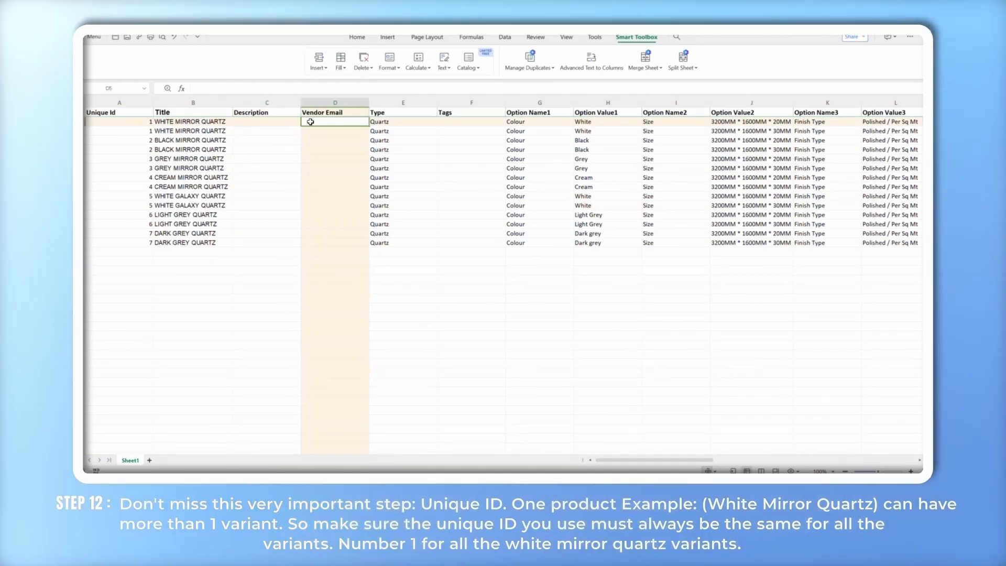
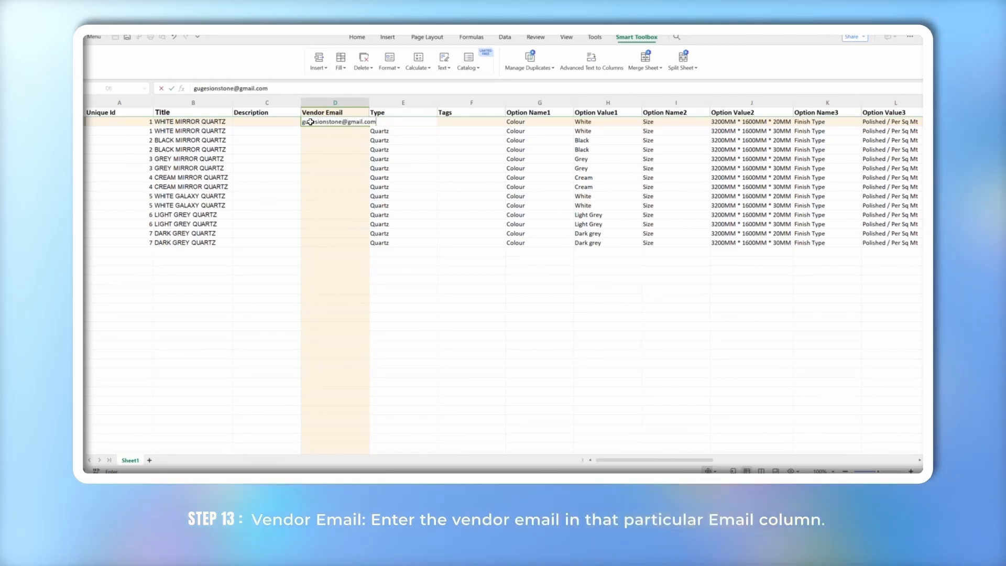
pyautogui.doubleClick(306, 123)
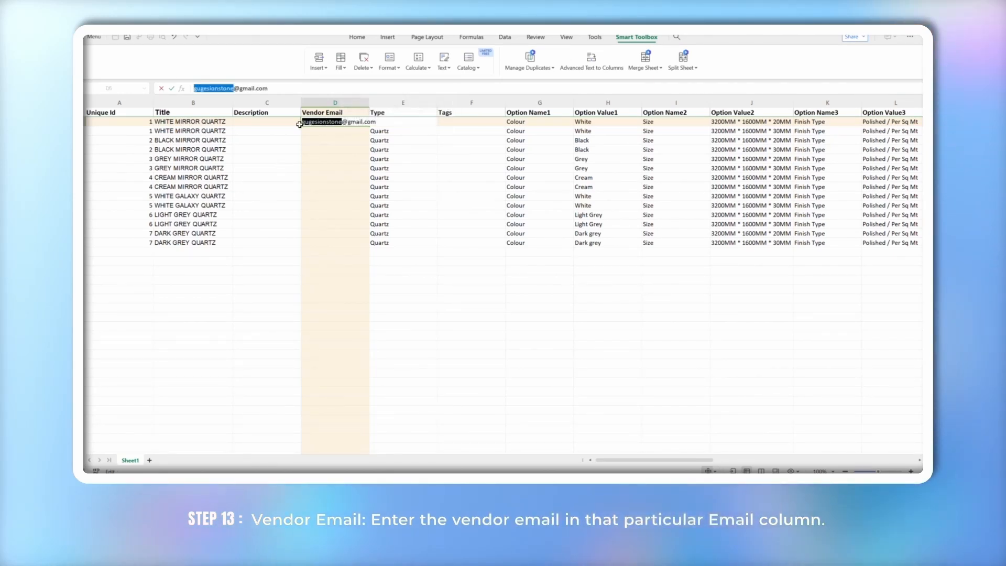
pyautogui.click(279, 171)
# Widen the Vendor Email column and fill the address down to every variant row
pyautogui.moveTo(369, 102); pyautogui.dragTo(385, 201)
pyautogui.click(357, 187)
pyautogui.click(374, 122)
pyautogui.moveTo(382, 240); pyautogui.dragTo(381, 243)
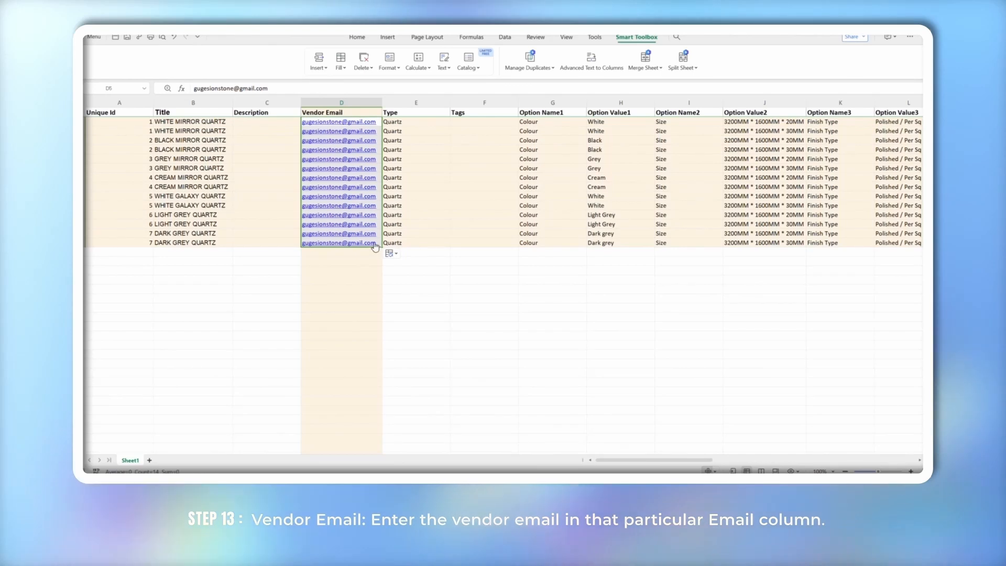
pyautogui.click(284, 294)
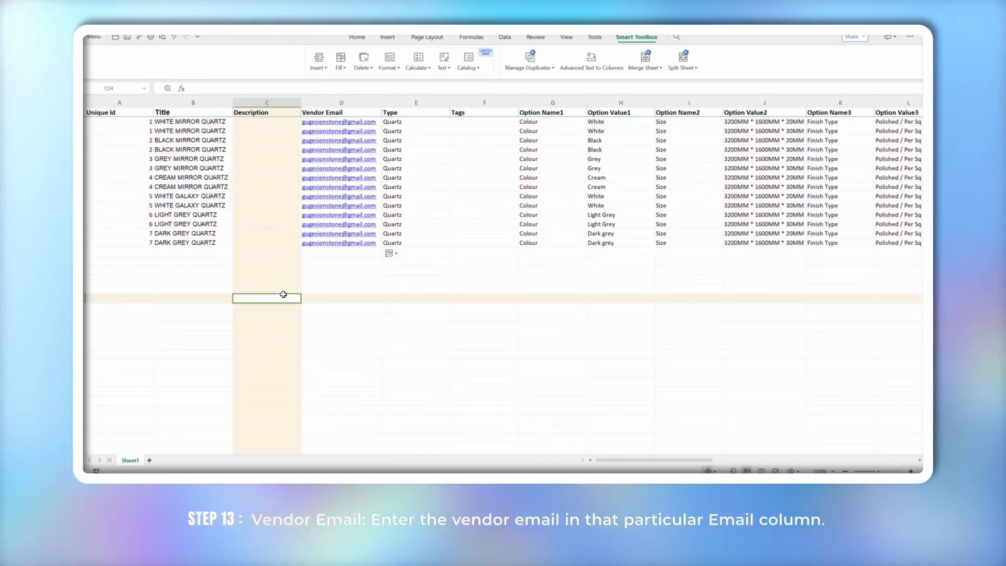
pyautogui.hscroll(2, 283, 294)
pyautogui.hscroll(5, 283, 294)
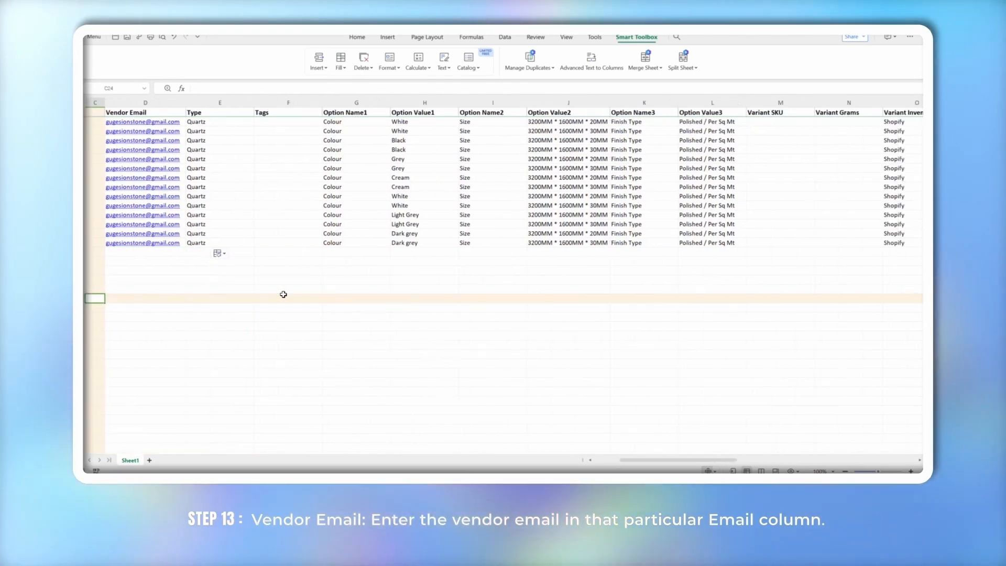
pyautogui.hscroll(3, 283, 294)
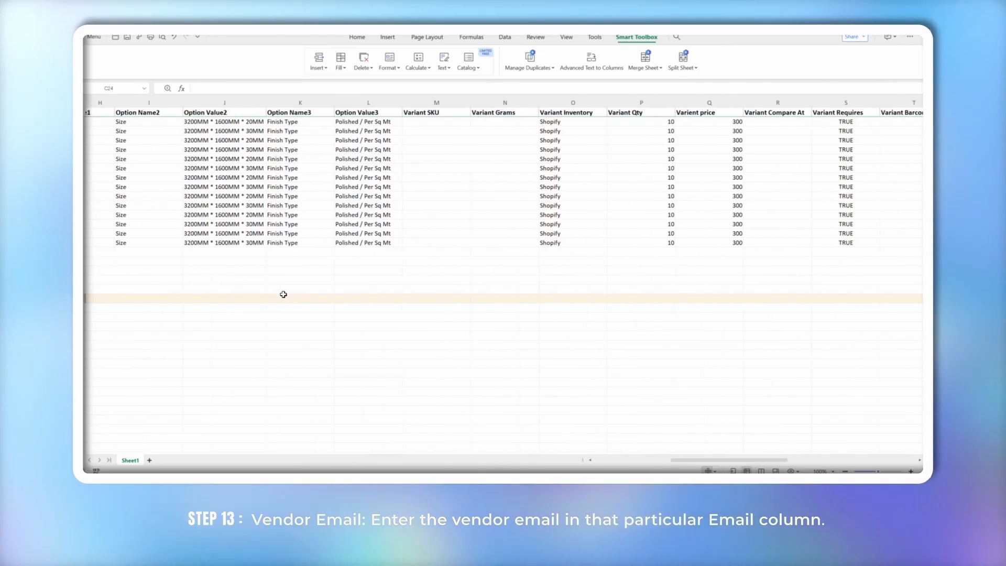
pyautogui.hscroll(4, 283, 294)
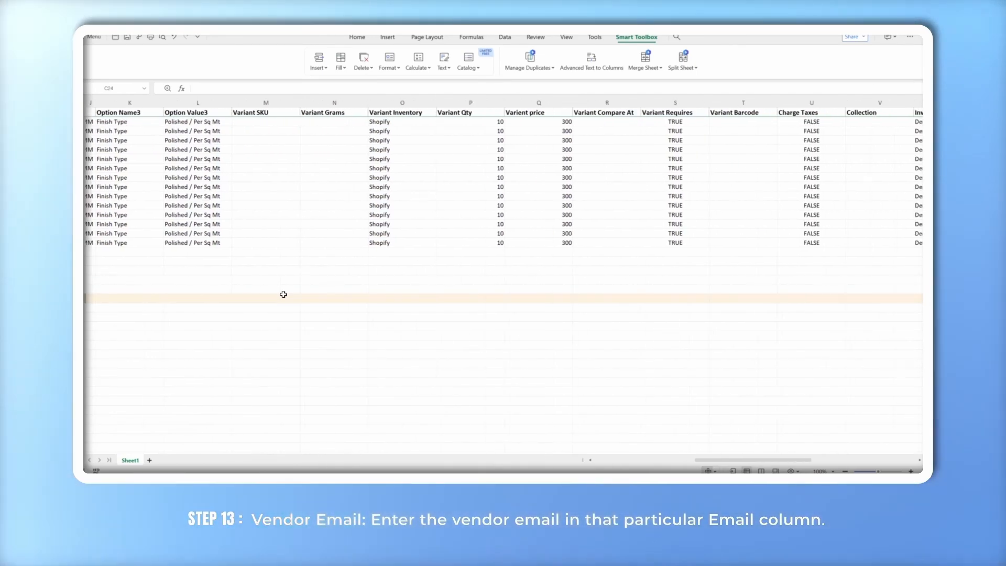
pyautogui.hscroll(5, 283, 295)
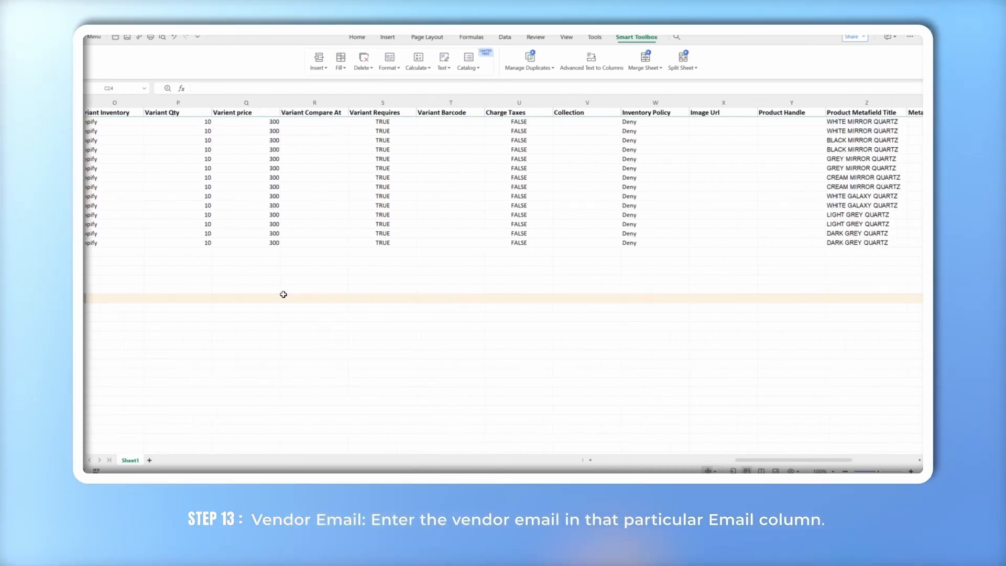
pyautogui.hscroll(3, 284, 294)
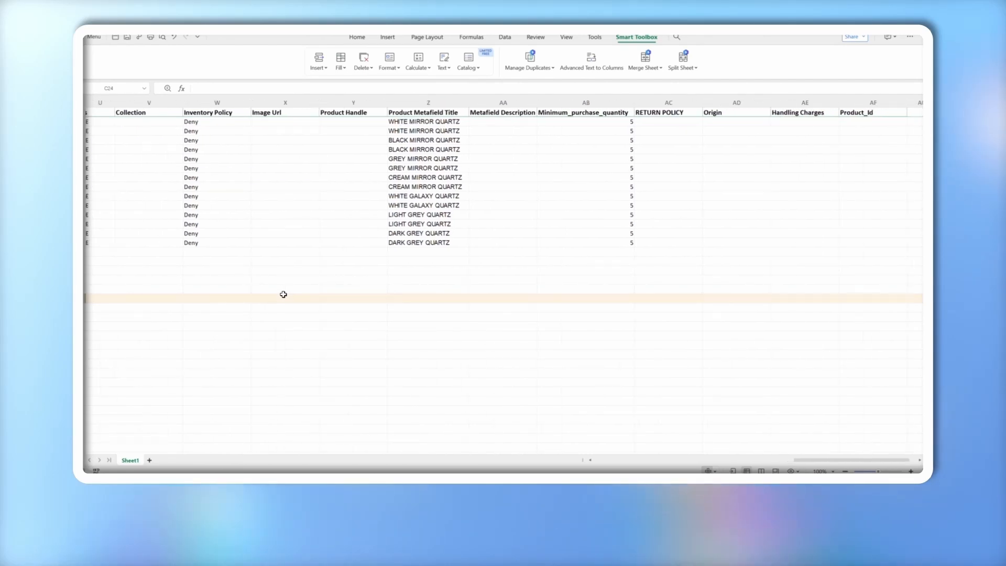
pyautogui.hscroll(-5, 283, 295)
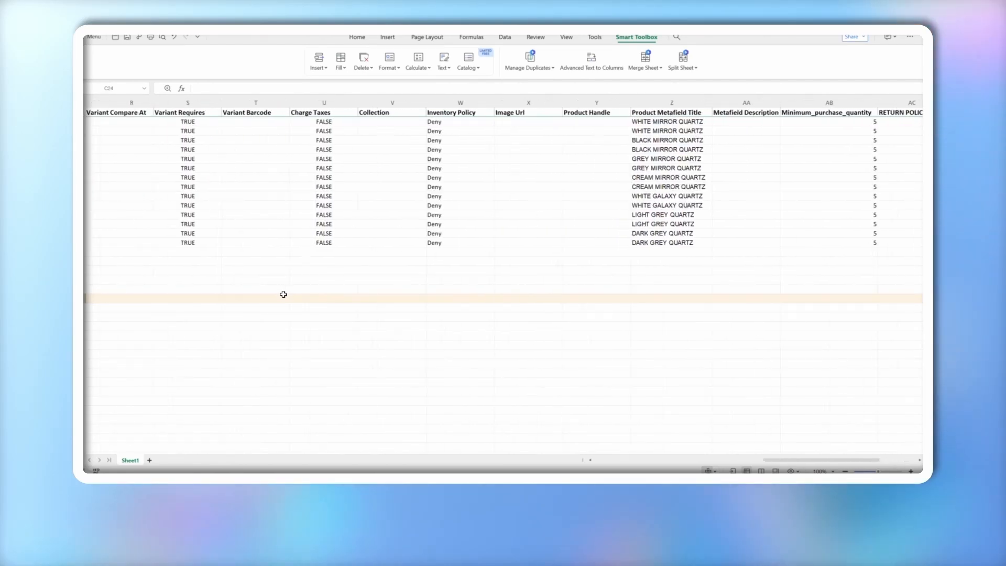
pyautogui.hscroll(-5, 283, 294)
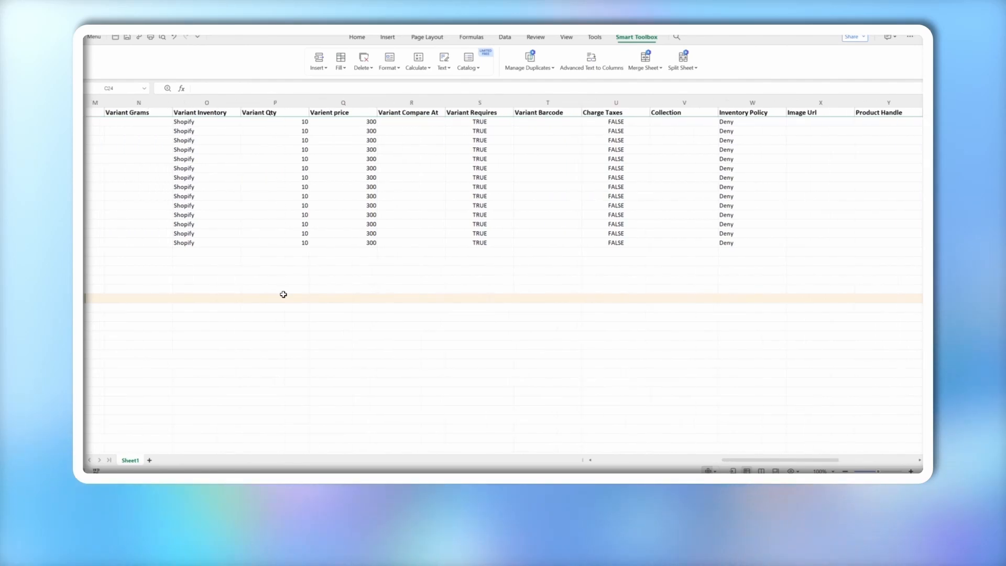
pyautogui.hscroll(-4, 283, 295)
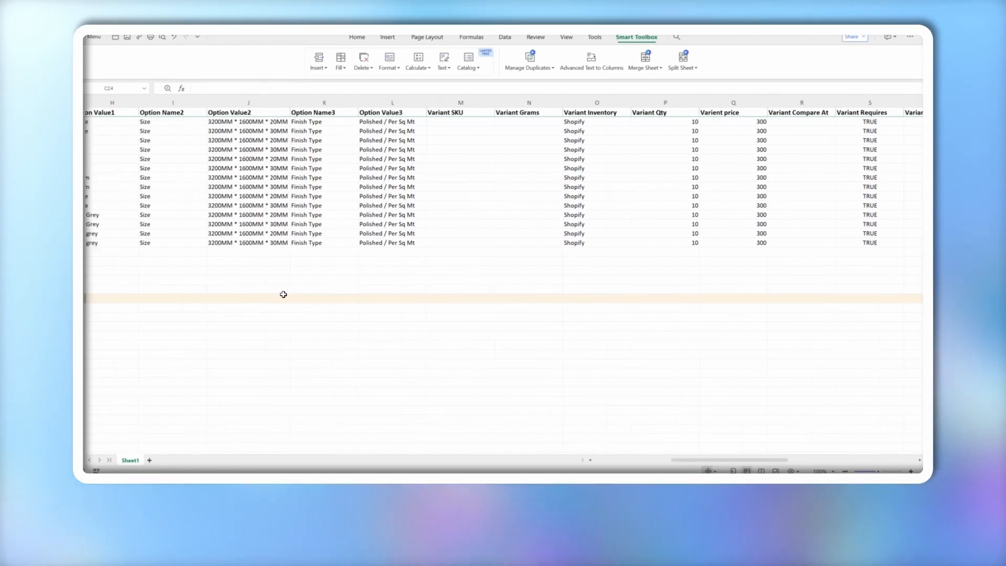
pyautogui.hscroll(-1, 284, 295)
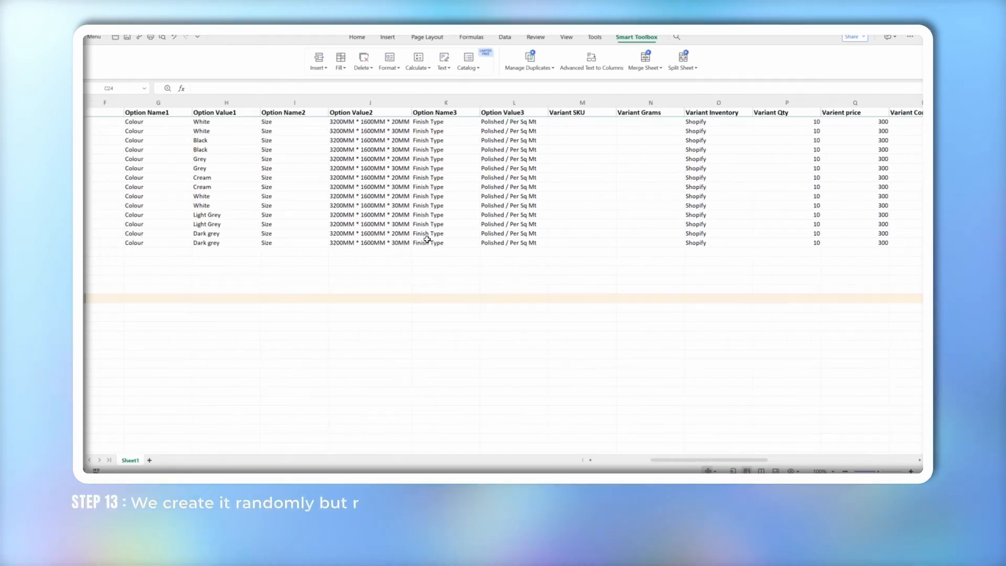
pyautogui.click(560, 124)
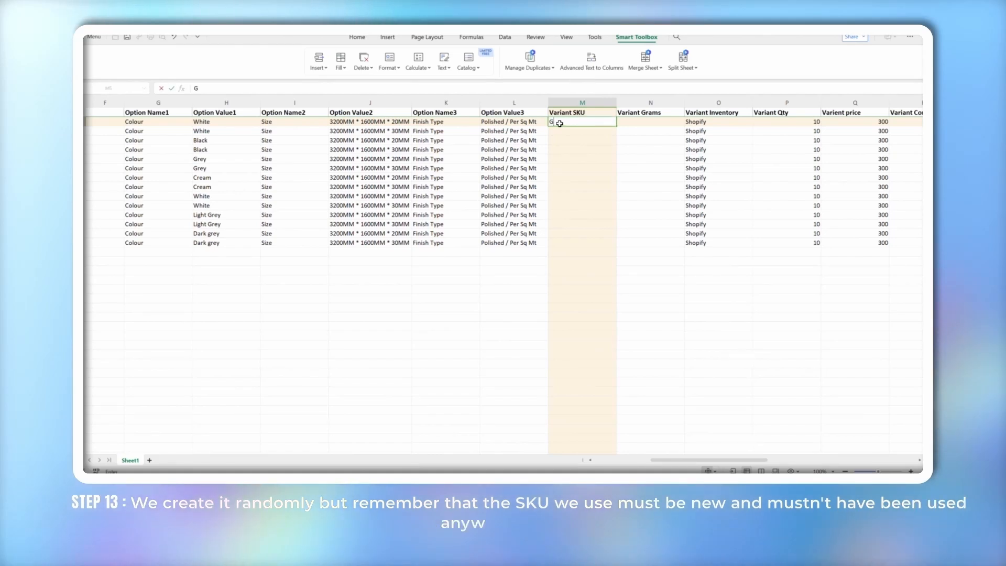
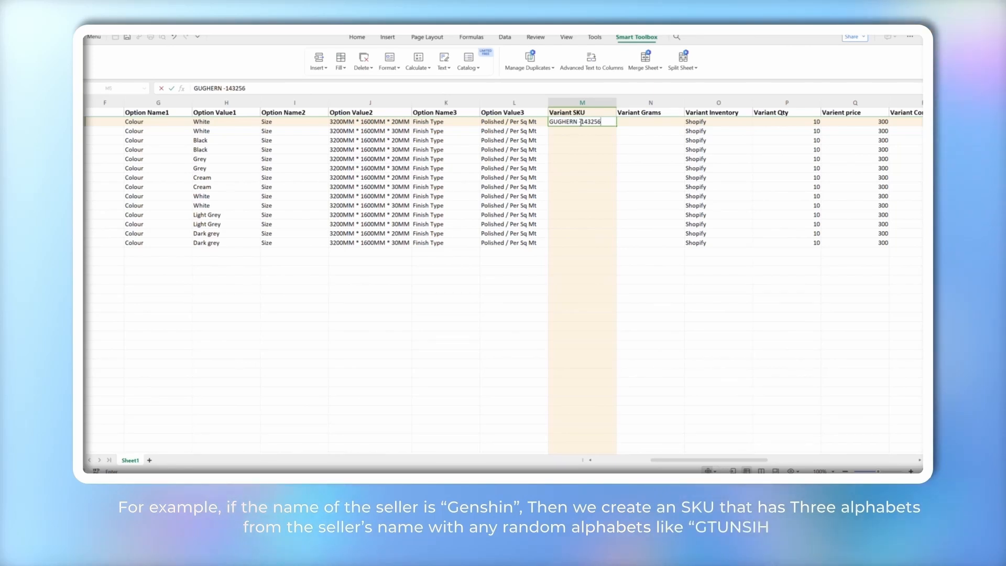
pyautogui.click(639, 125)
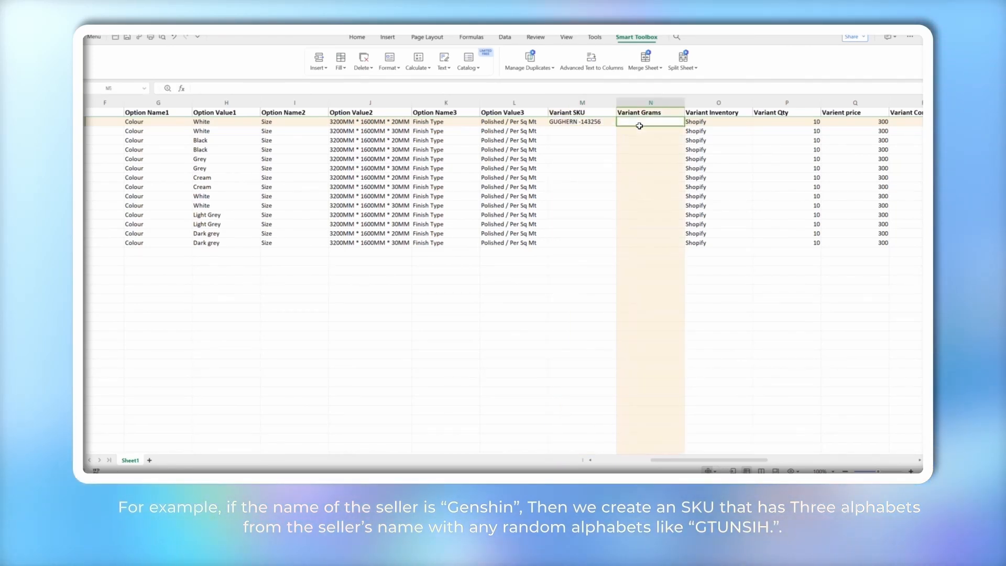
pyautogui.click(601, 125)
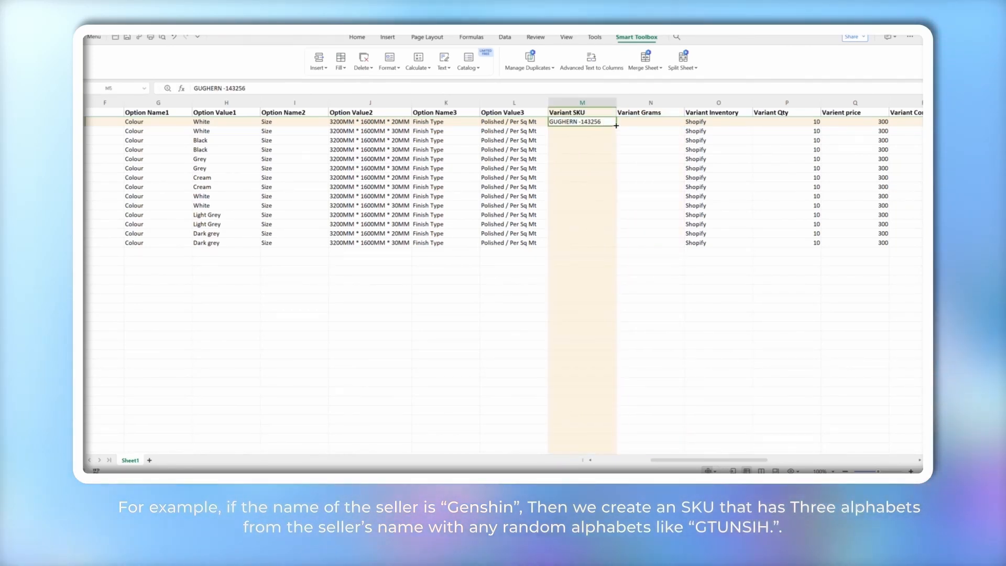
pyautogui.moveTo(617, 126); pyautogui.dragTo(621, 204)
pyautogui.moveTo(619, 255); pyautogui.dragTo(615, 245)
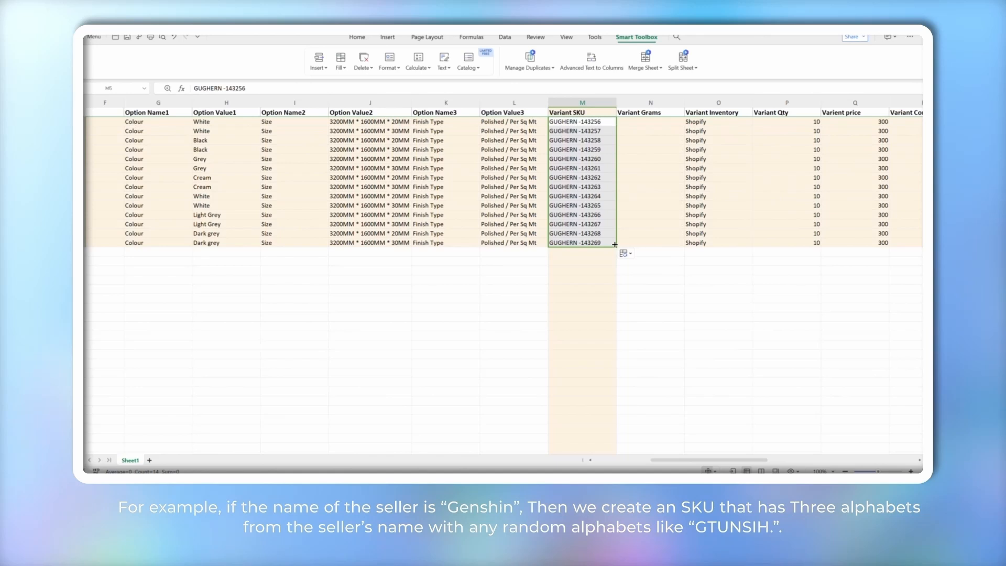
pyautogui.click(526, 303)
pyautogui.click(566, 122)
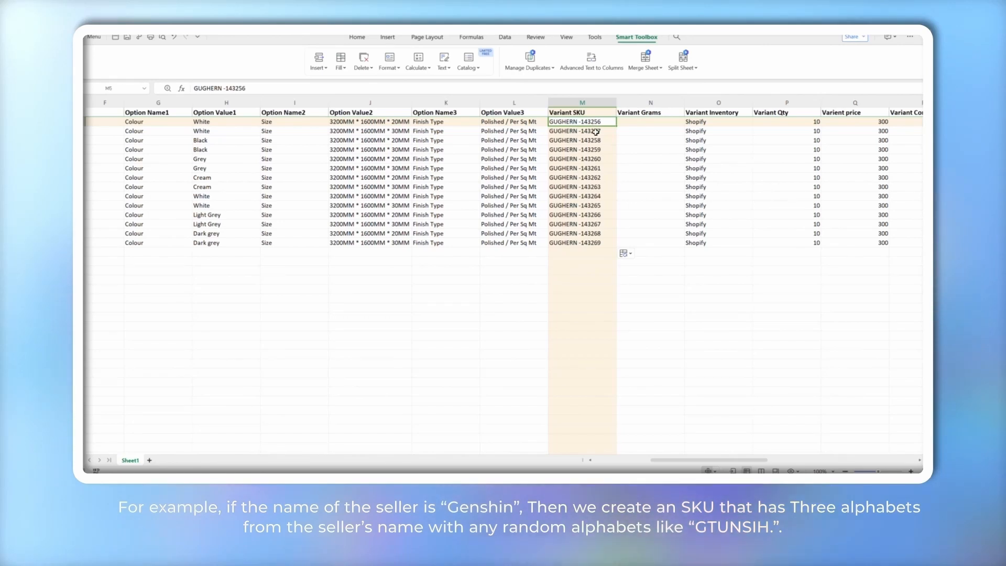
pyautogui.hscroll(-1, 526, 270)
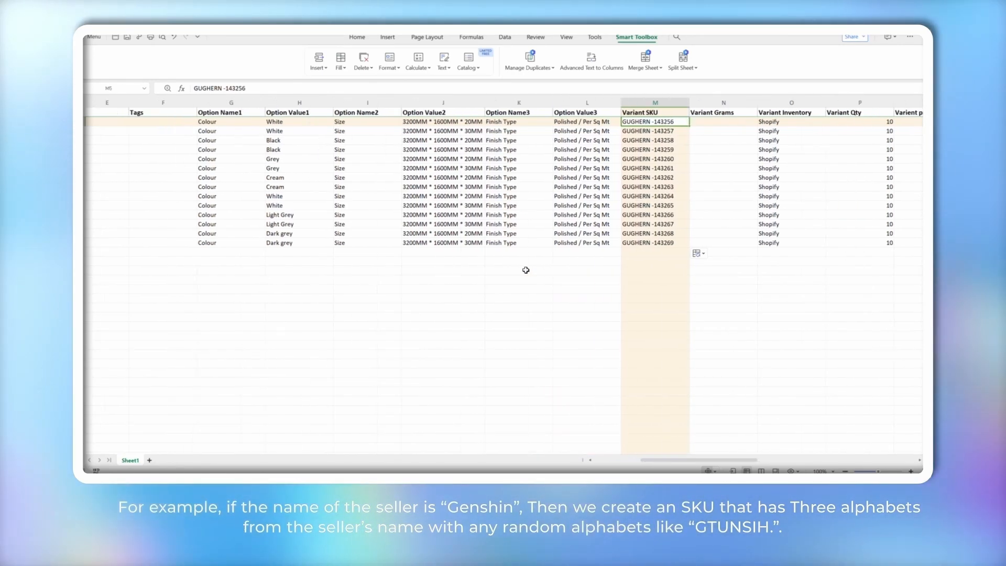
pyautogui.hscroll(-4, 525, 270)
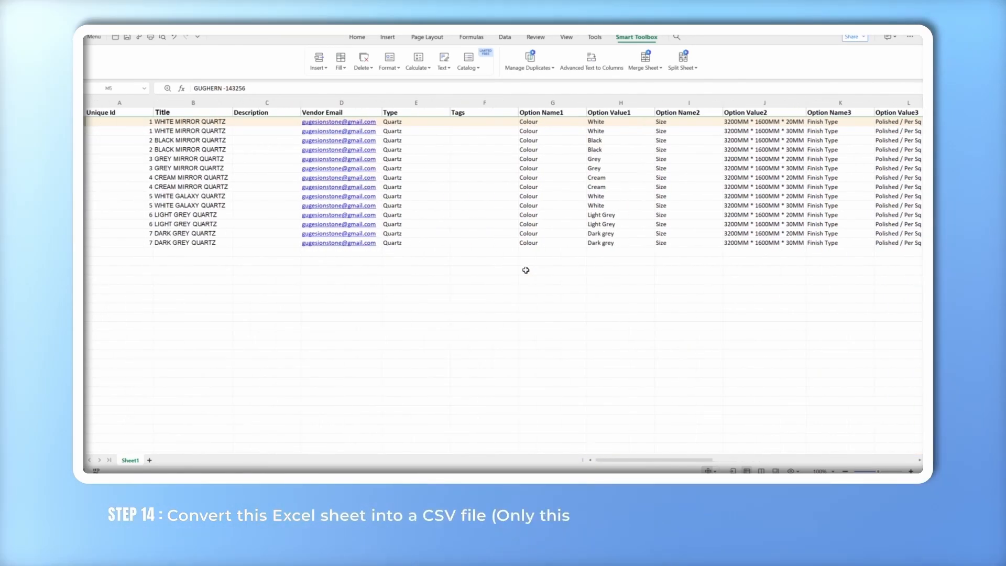
pyautogui.hscroll(6, 526, 270)
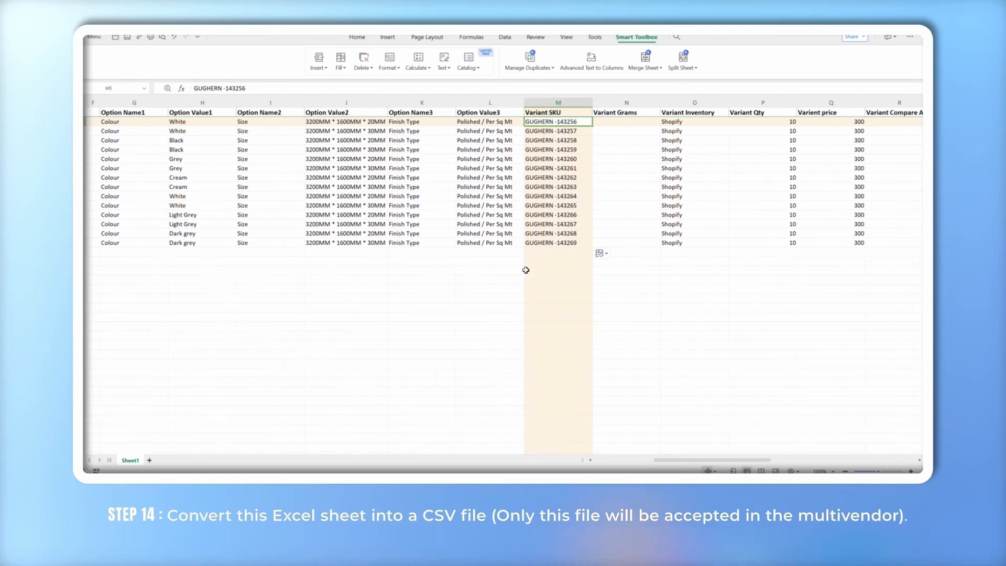
pyautogui.hscroll(1, 526, 270)
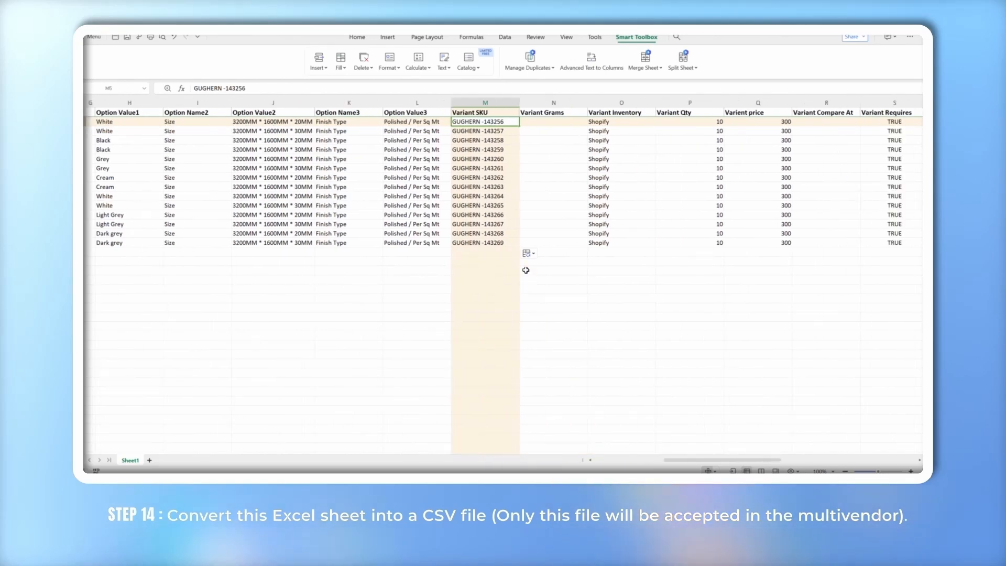
pyautogui.hscroll(2, 526, 270)
pyautogui.hscroll(2, 526, 270)
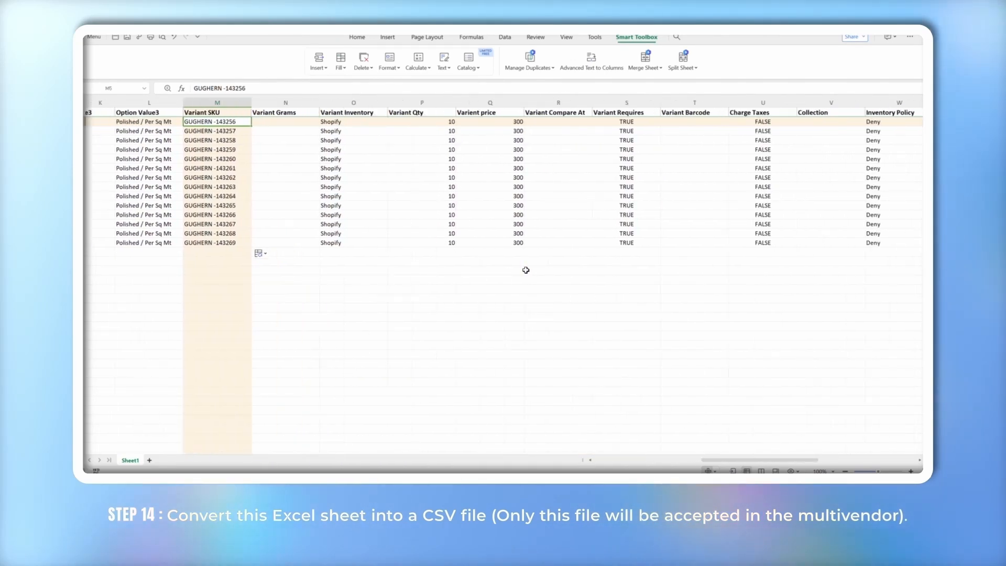
pyautogui.hscroll(7, 526, 270)
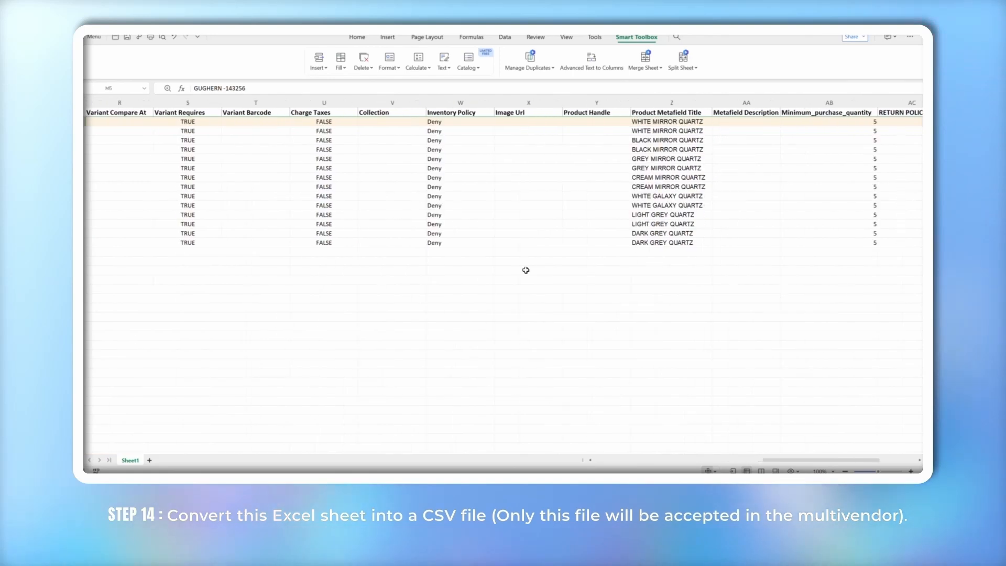
pyautogui.hscroll(3, 526, 270)
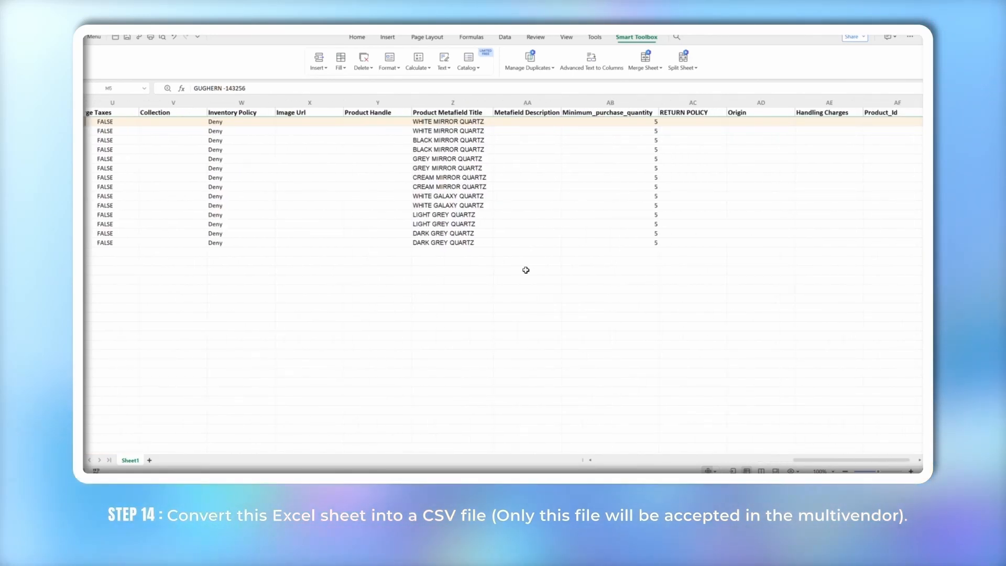
pyautogui.hscroll(-7, 526, 270)
pyautogui.hscroll(-9, 526, 270)
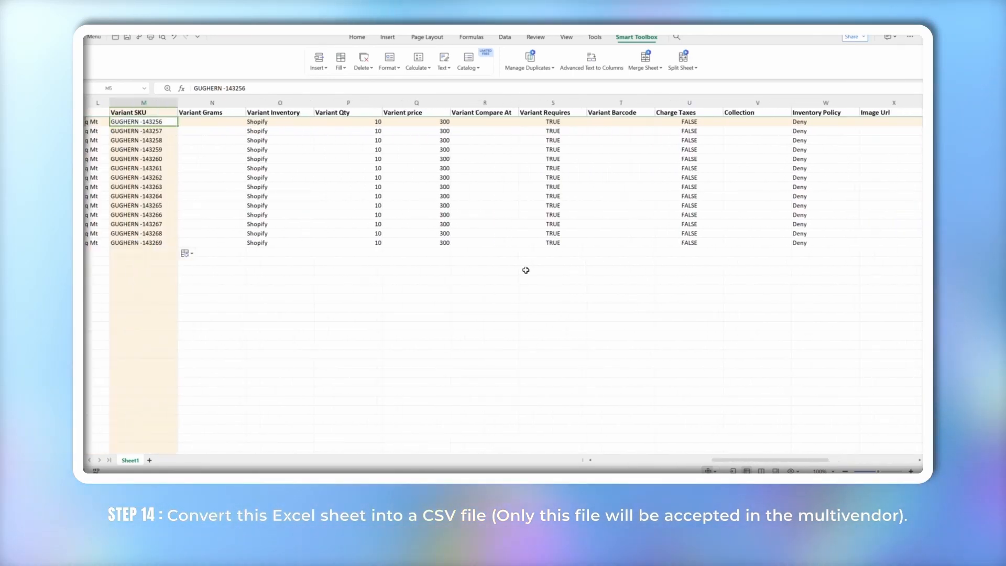
pyautogui.hscroll(-4, 526, 270)
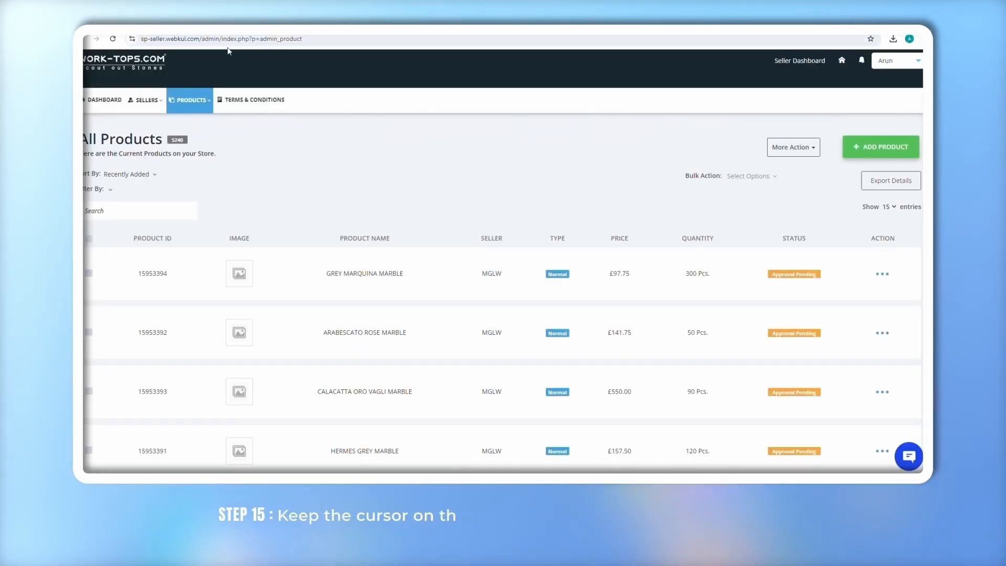
# Go from Products Listing through More Action to the Add Product By Csv page
pyautogui.moveTo(197, 94)
pyautogui.click(193, 127)
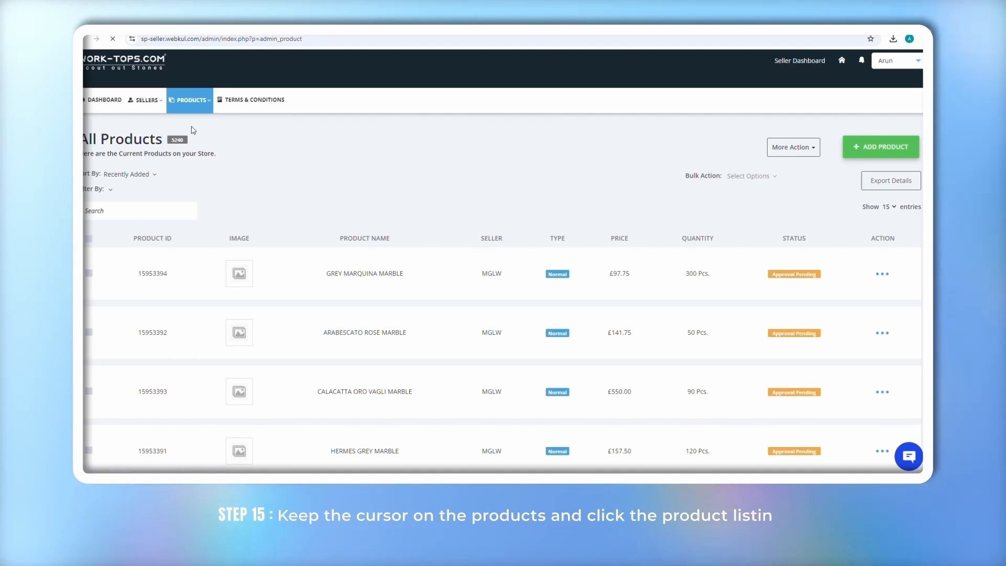
pyautogui.moveTo(191, 109)
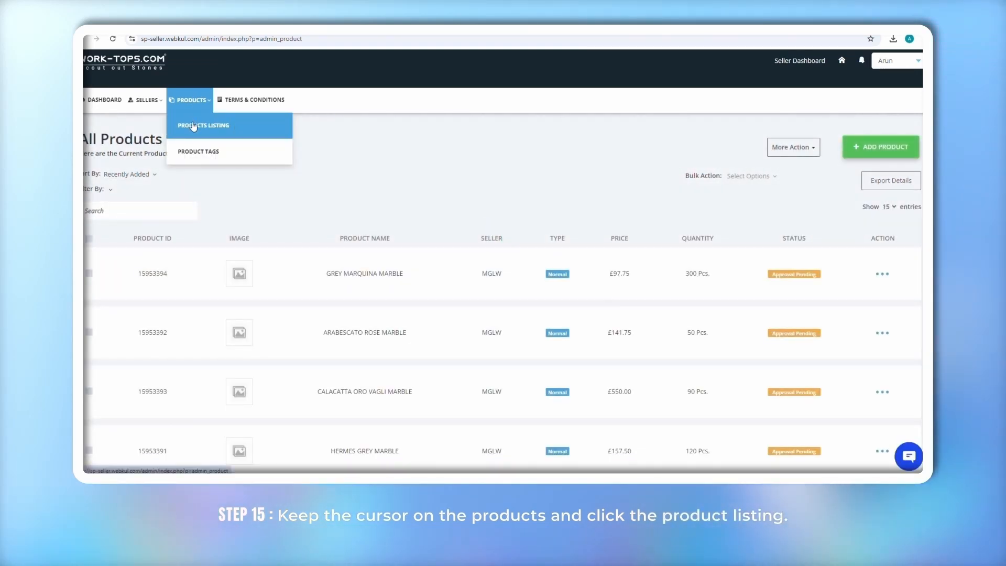
pyautogui.click(795, 151)
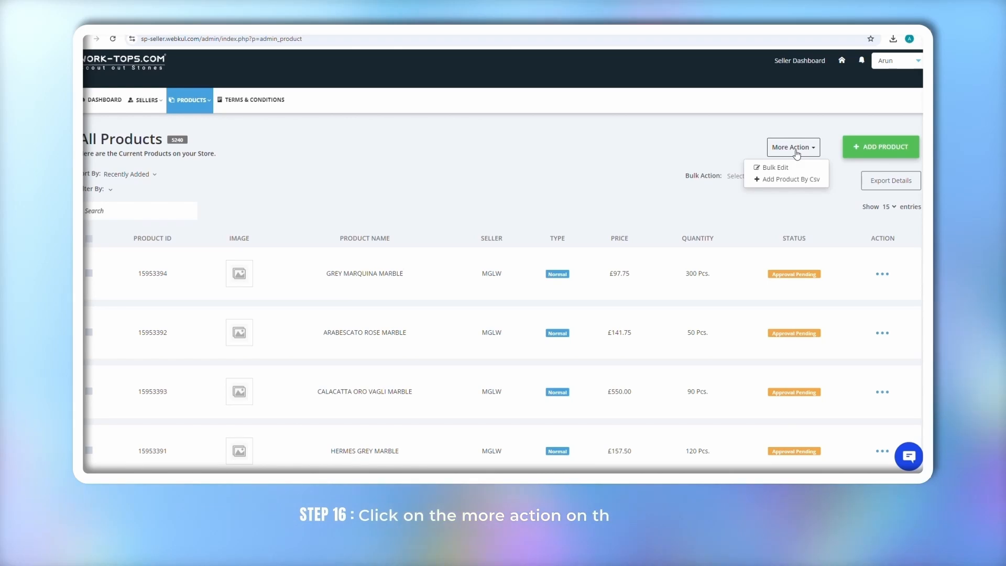
pyautogui.click(798, 180)
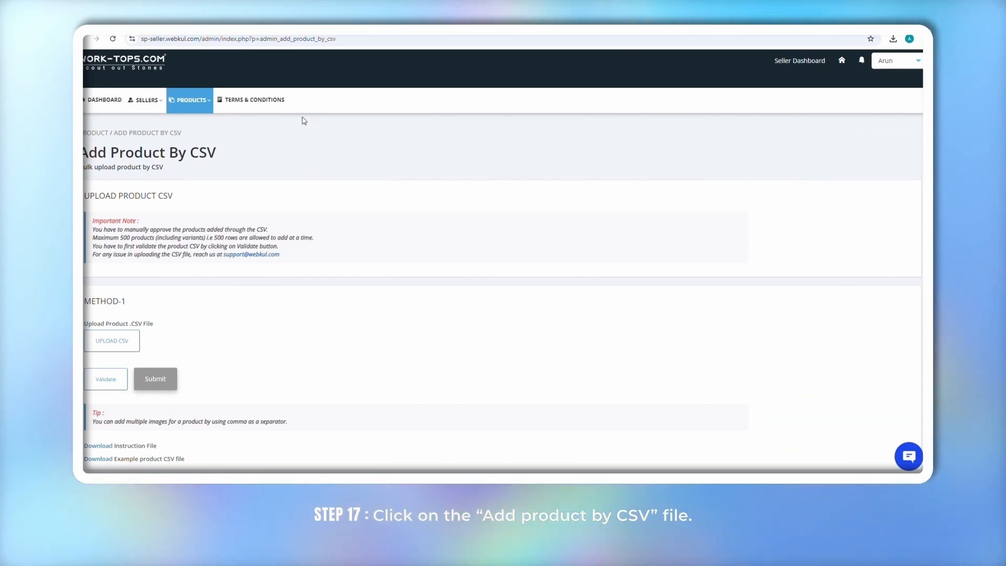
# Upload and submit Fugestone 1(Sheet1).csv, then reload the All Products listing
pyautogui.click(112, 341)
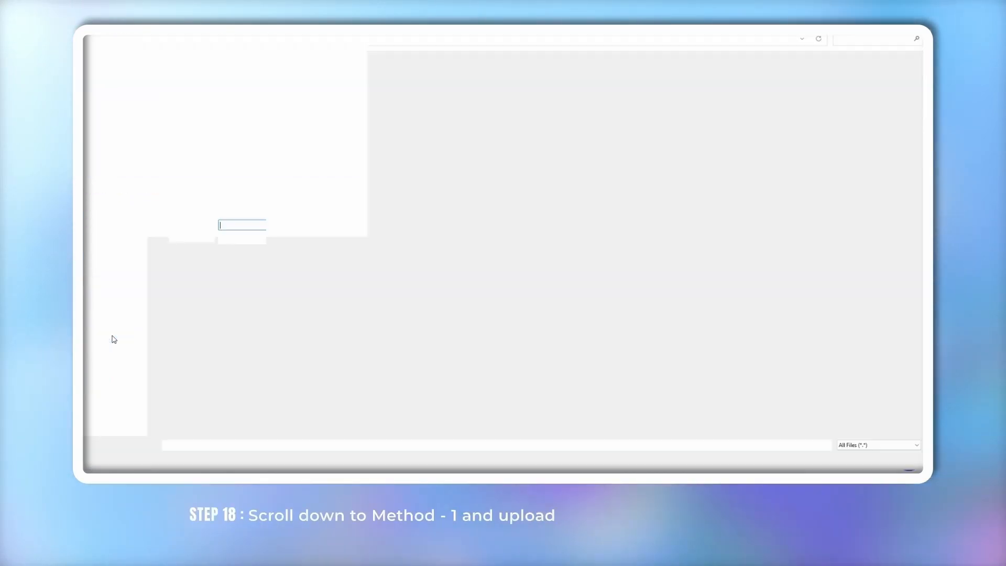
pyautogui.click(224, 103)
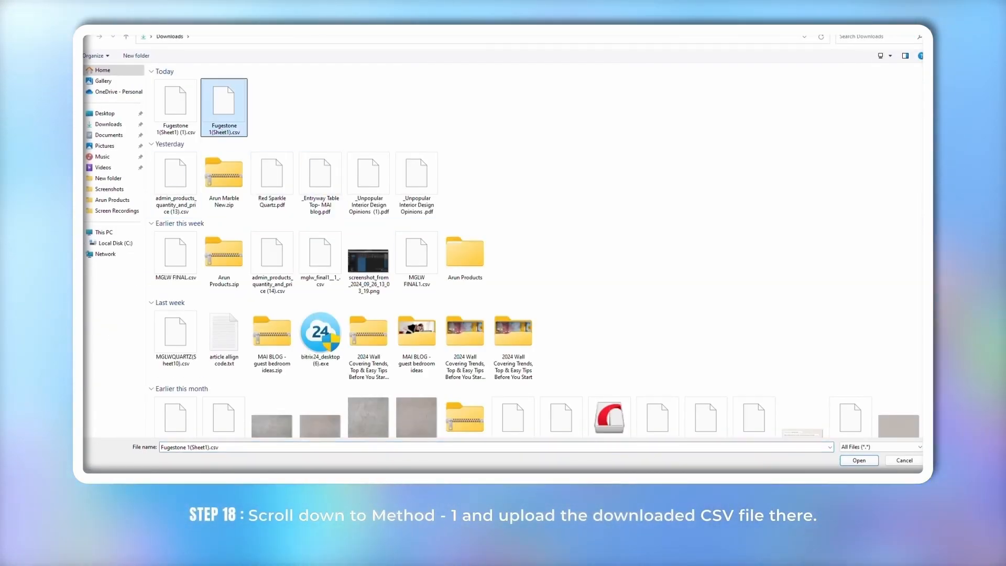
pyautogui.click(860, 460)
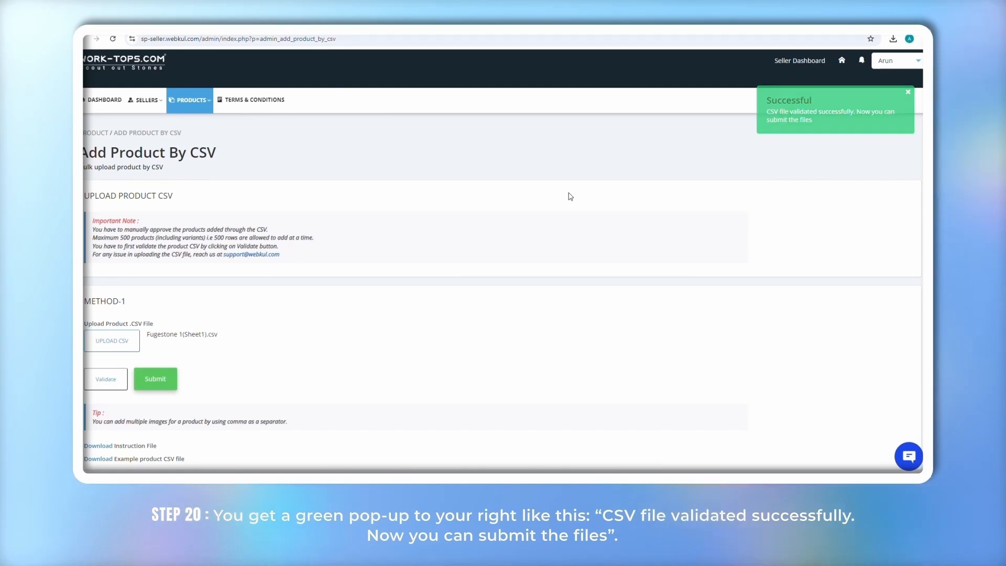
pyautogui.click(153, 383)
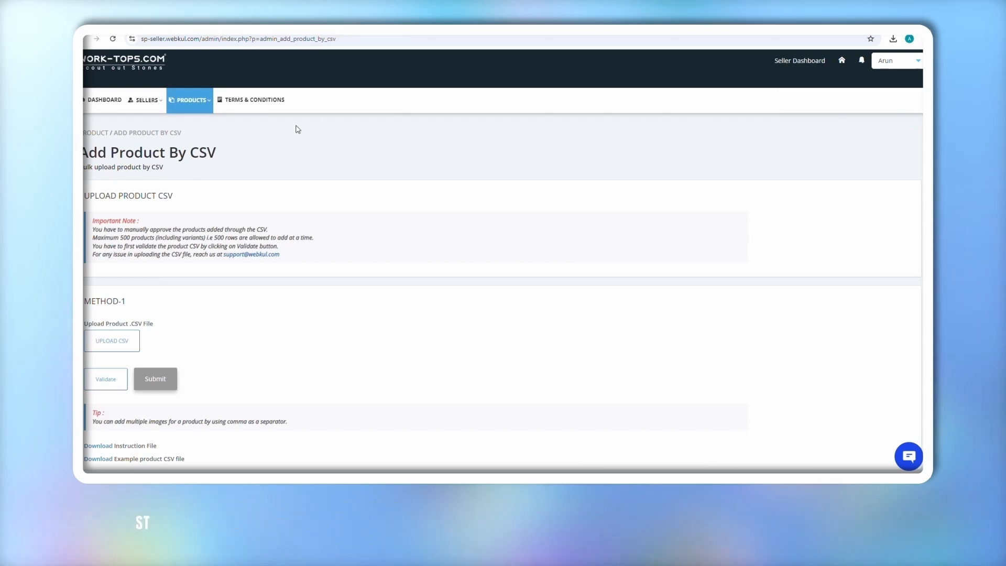
pyautogui.click(189, 99)
pyautogui.click(181, 124)
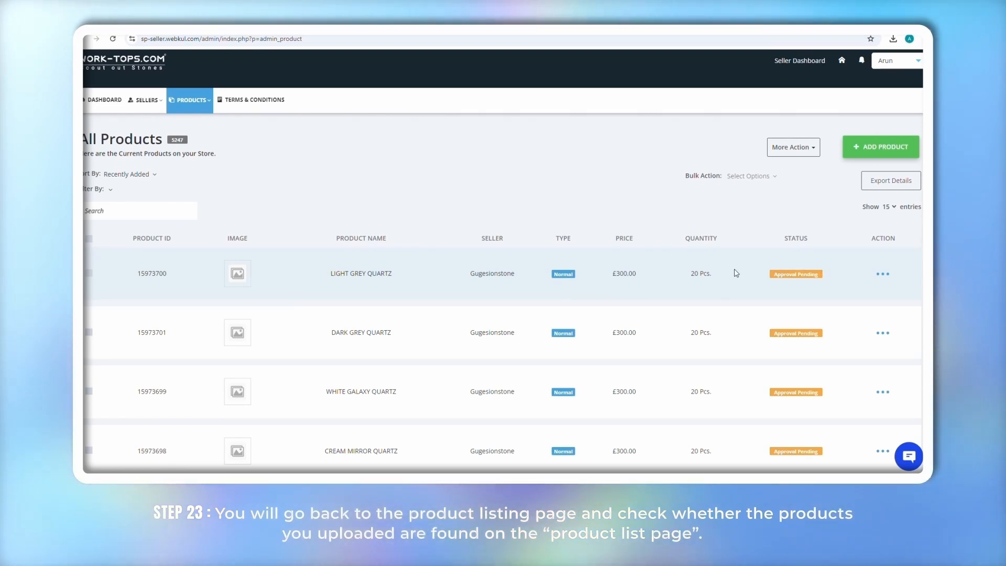
pyautogui.scroll(-1, 728, 274)
pyautogui.scroll(-1, 729, 276)
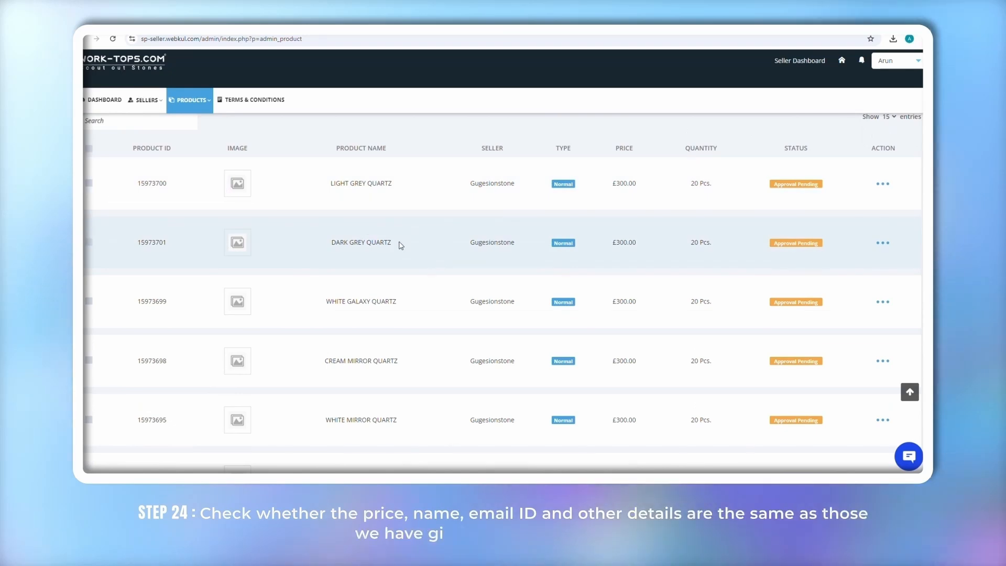
pyautogui.scroll(-1, 617, 254)
pyautogui.scroll(-1, 603, 270)
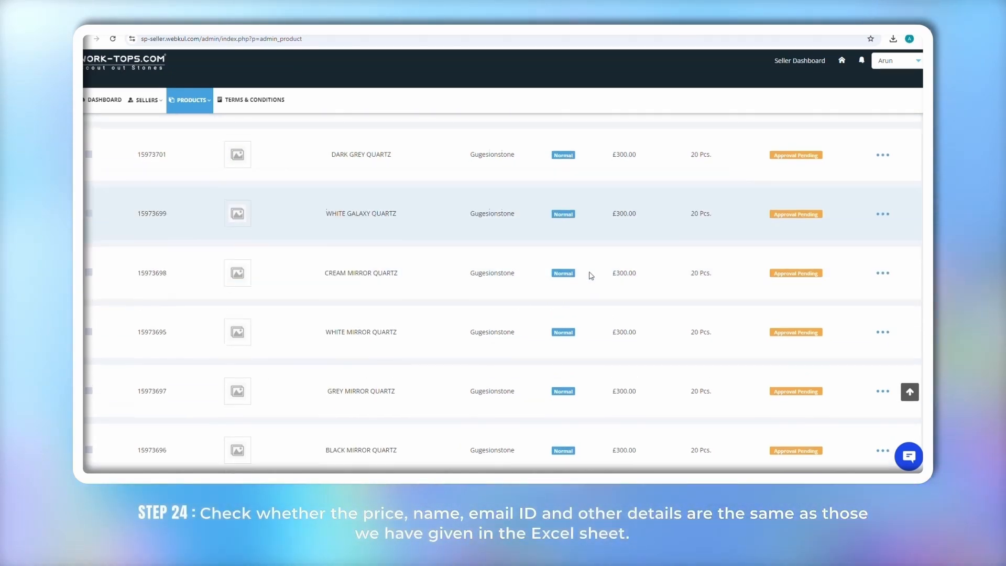
pyautogui.scroll(-1, 606, 272)
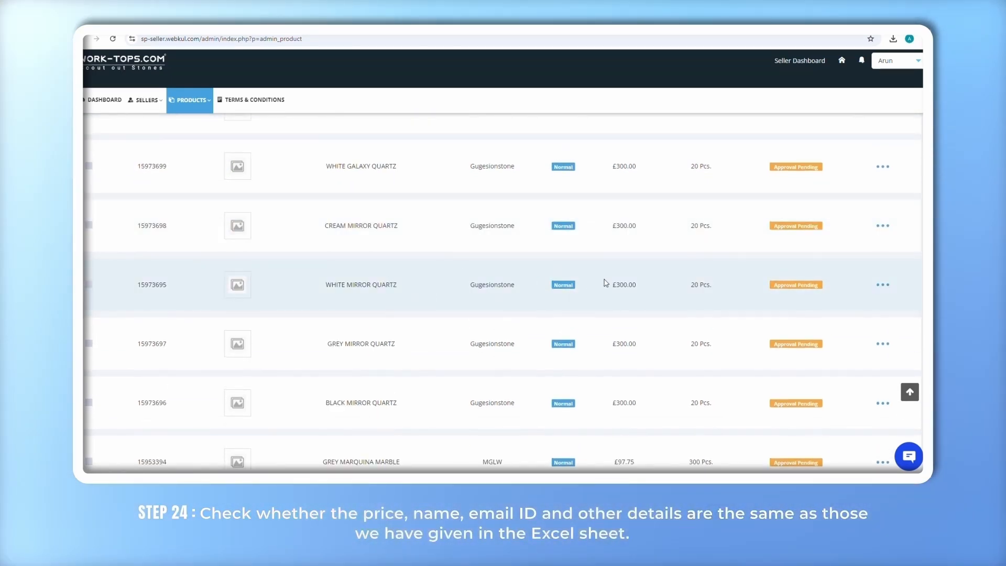
pyautogui.scroll(-2, 372, 268)
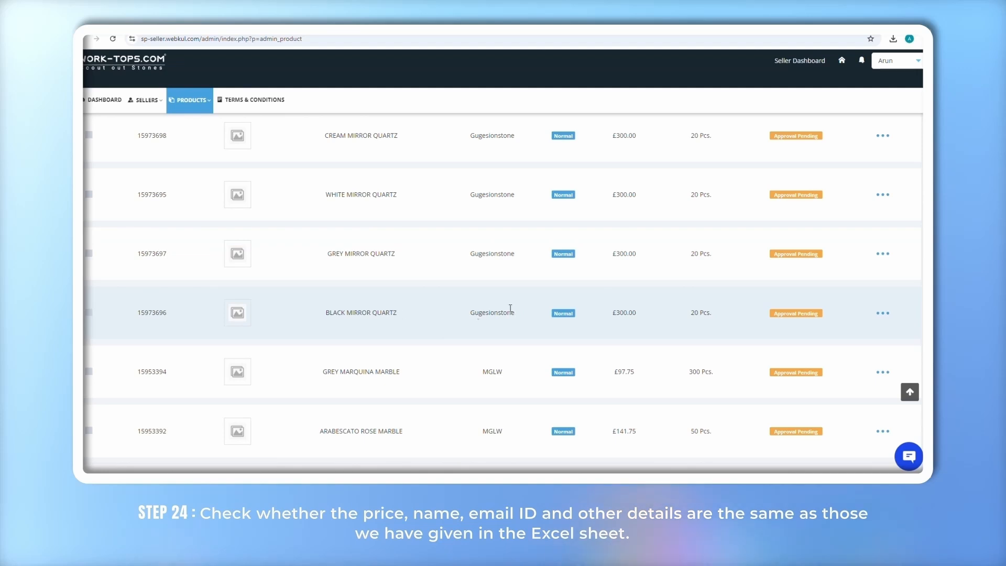
pyautogui.scroll(7, 679, 270)
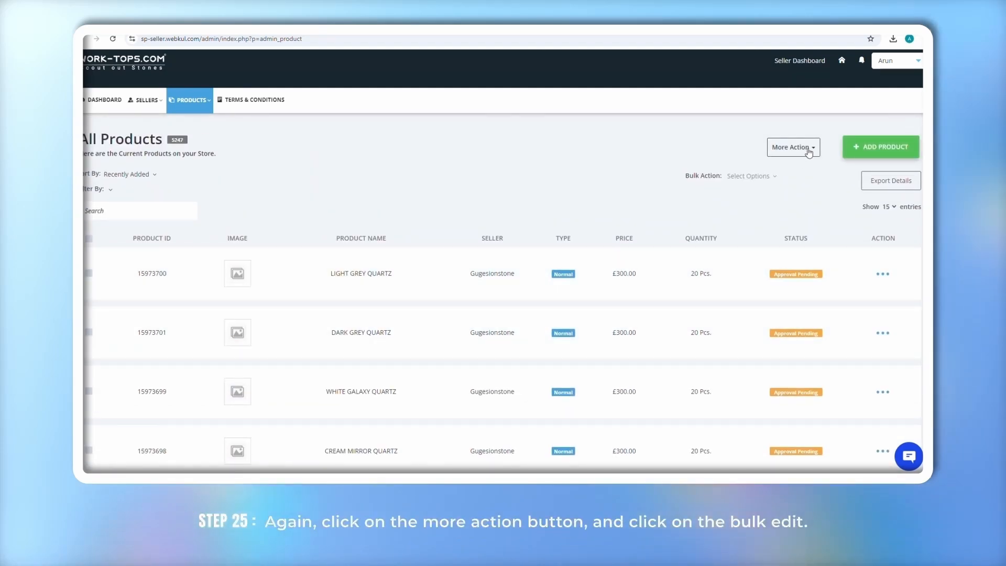
# Export a Bulk Edit CSV of products dated from 28-Sep-2024 to 28-Sep-2024
pyautogui.click(809, 149)
pyautogui.click(777, 168)
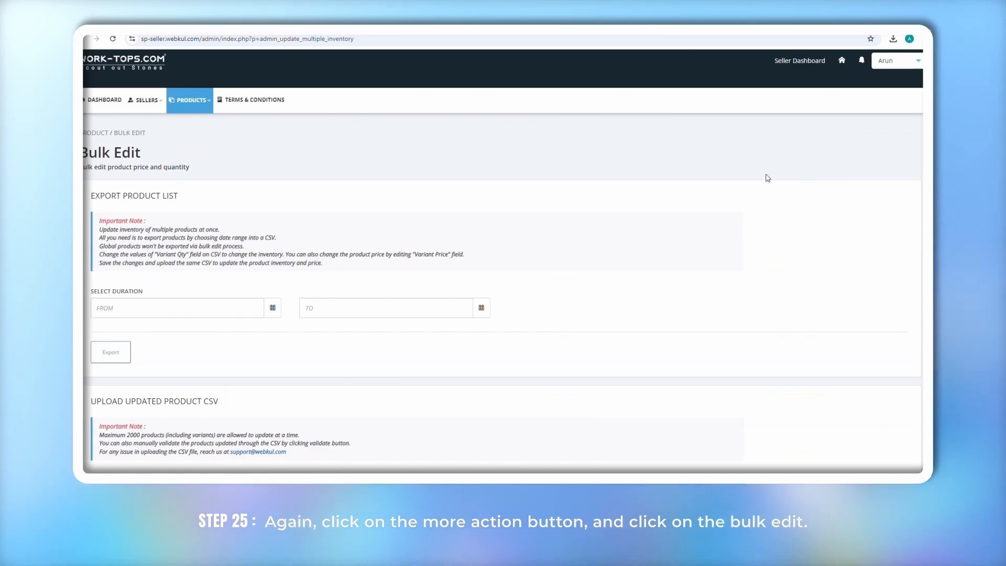
pyautogui.click(199, 310)
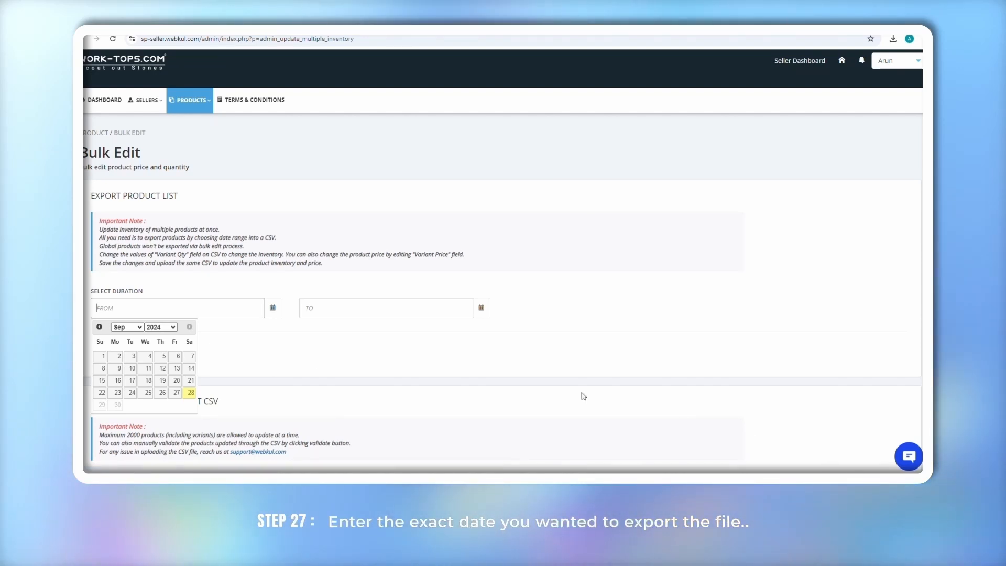
pyautogui.click(190, 393)
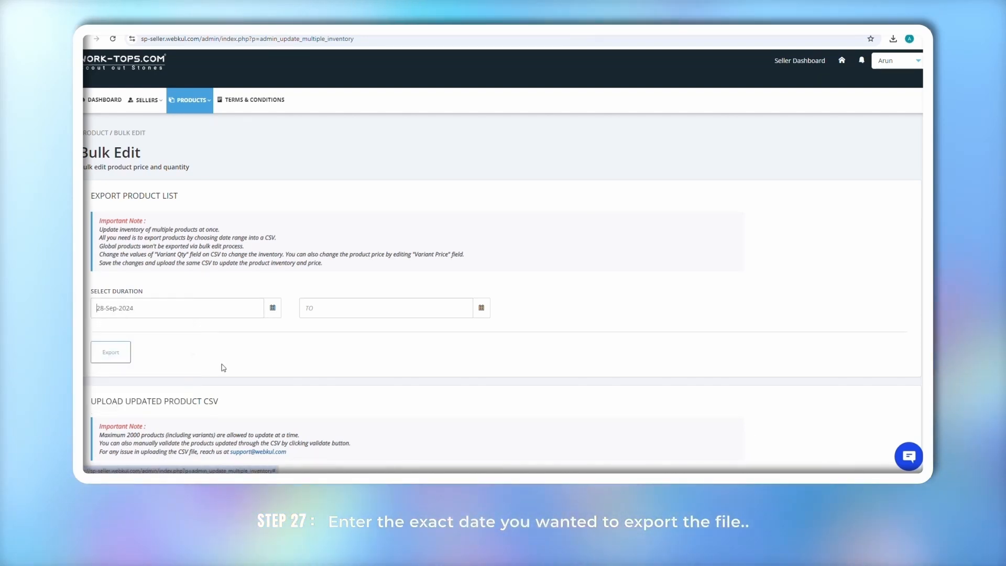
pyautogui.click(325, 309)
pyautogui.click(399, 392)
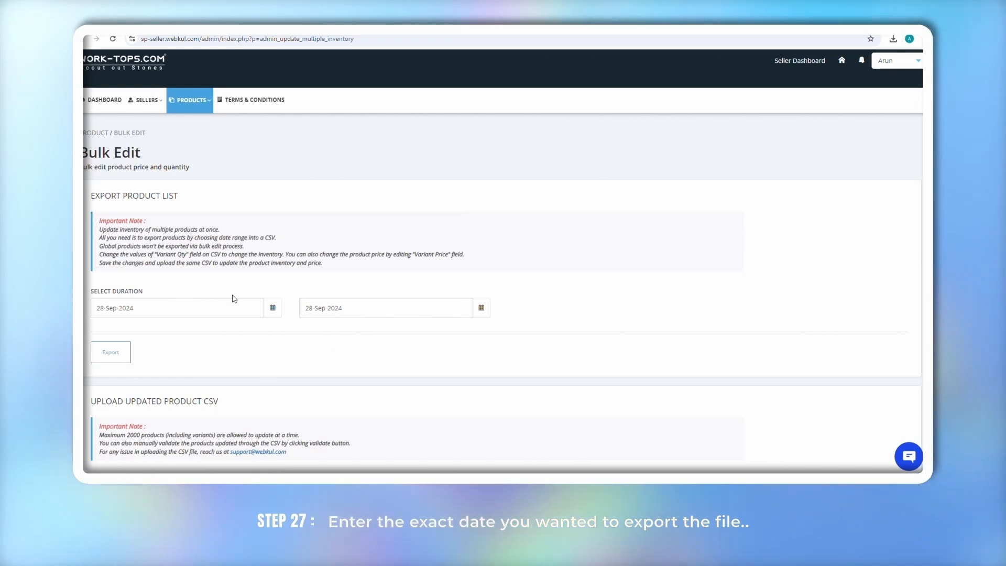
pyautogui.click(111, 352)
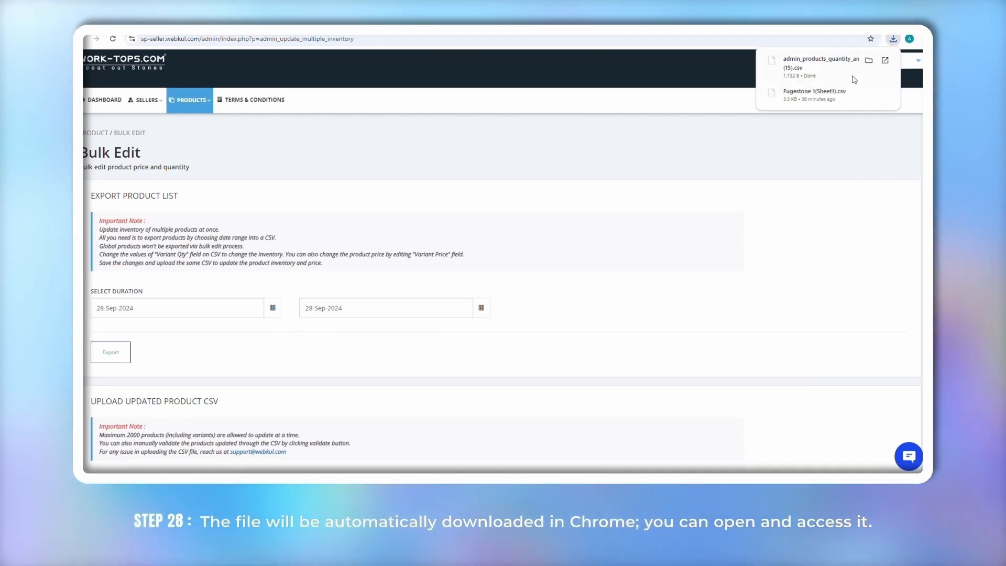
# Open the downloaded products CSV full screen and widen column C for product titles
pyautogui.moveTo(823, 69)
pyautogui.click(870, 61)
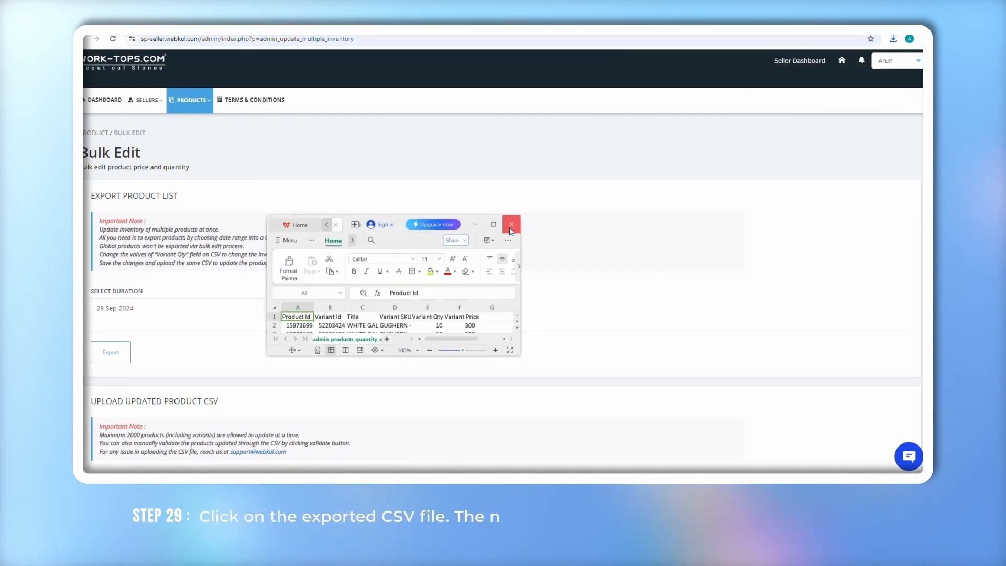
pyautogui.click(493, 224)
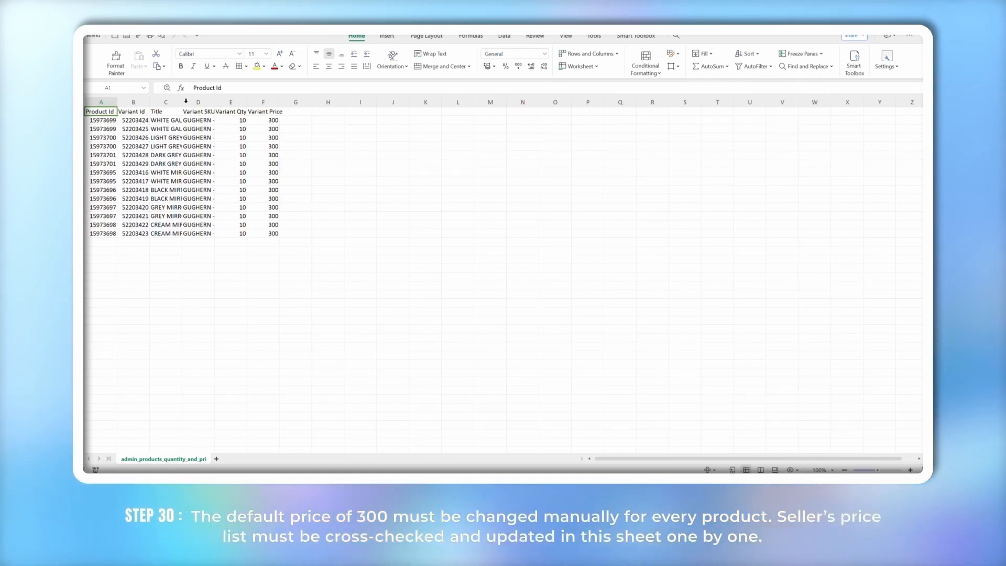
pyautogui.moveTo(182, 104); pyautogui.dragTo(389, 115)
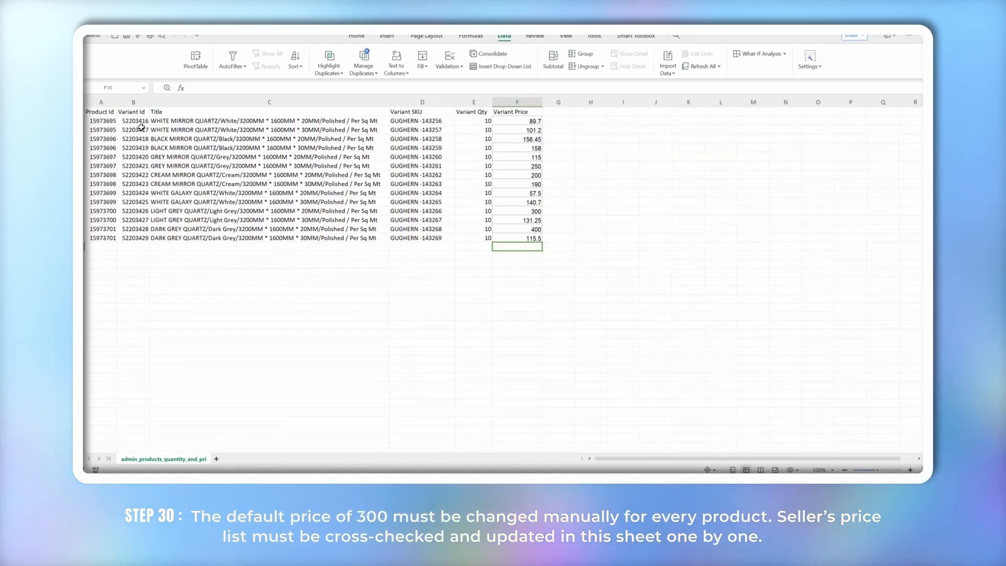
# Check the titles, SKUs and Variant Price values, from 89.7 down to 115.5
pyautogui.click(187, 122)
pyautogui.click(429, 121)
pyautogui.click(507, 123)
pyautogui.click(516, 103)
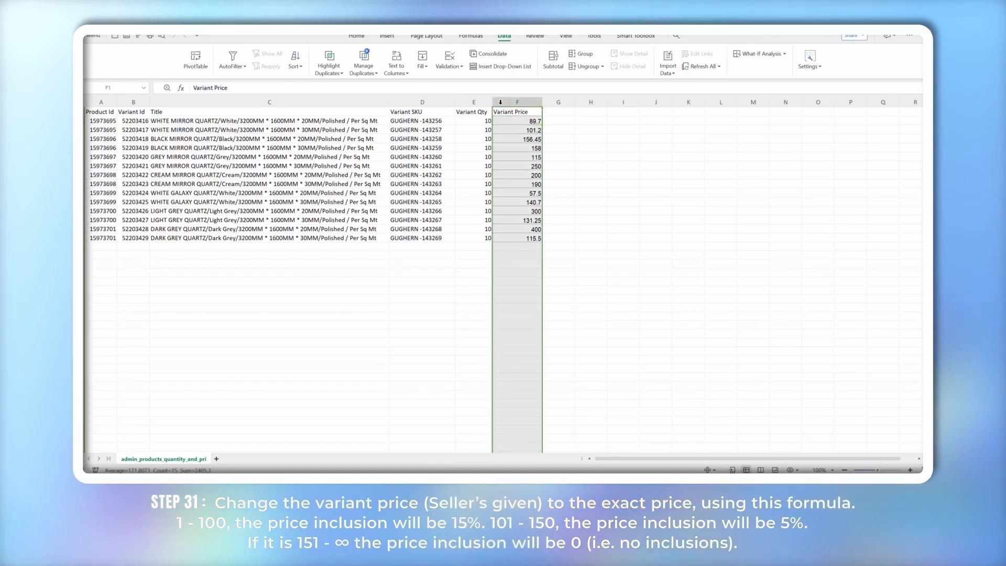
pyautogui.click(534, 239)
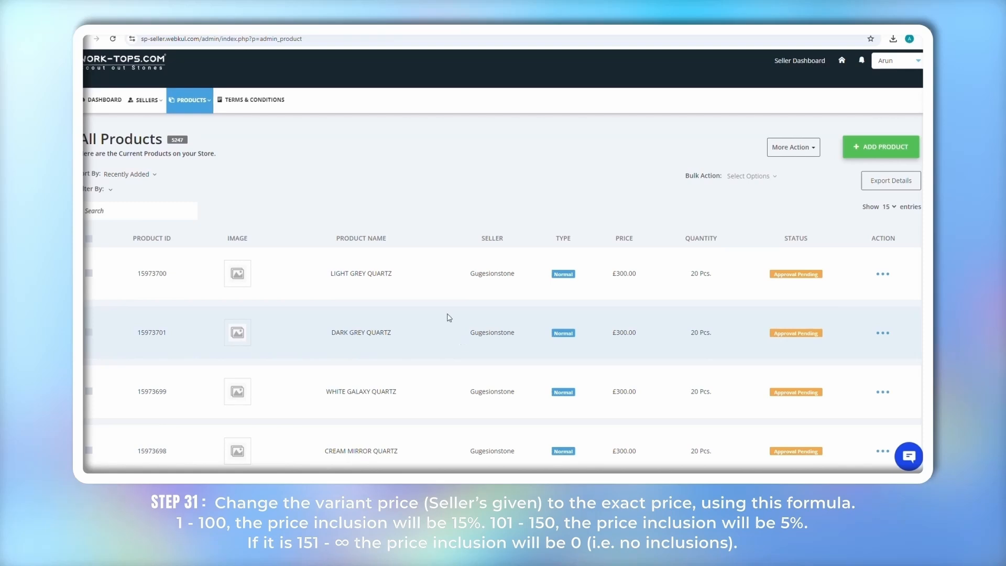
# Return to All Products and bring up the Bulk Edit page from More Action
pyautogui.moveTo(186, 104)
pyautogui.click(208, 129)
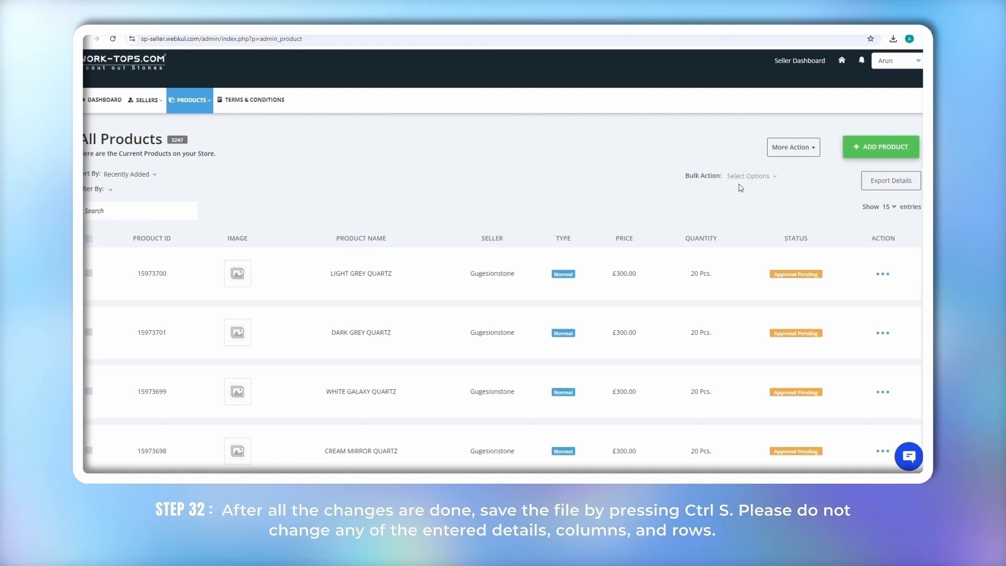
pyautogui.click(800, 151)
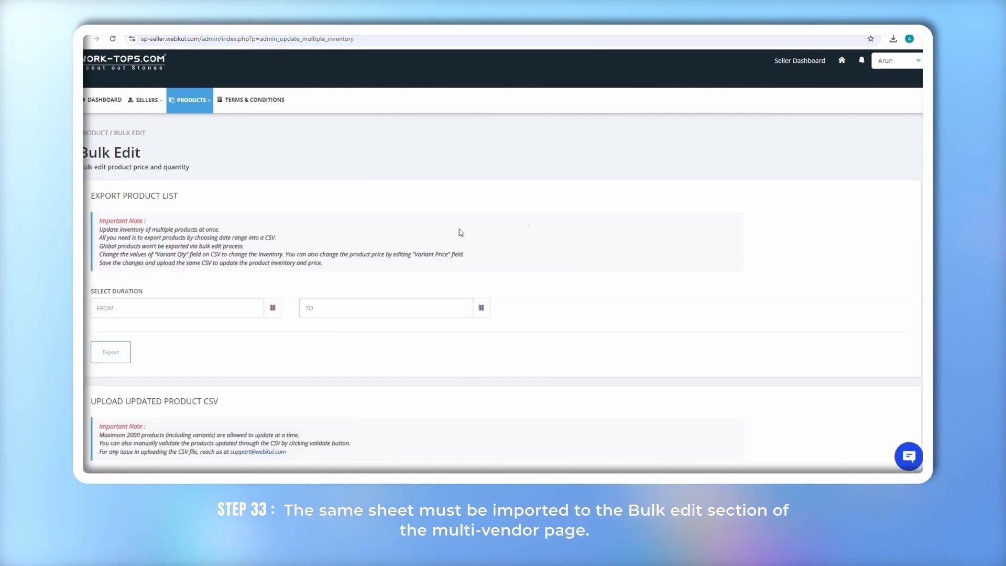
pyautogui.scroll(-3, 199, 233)
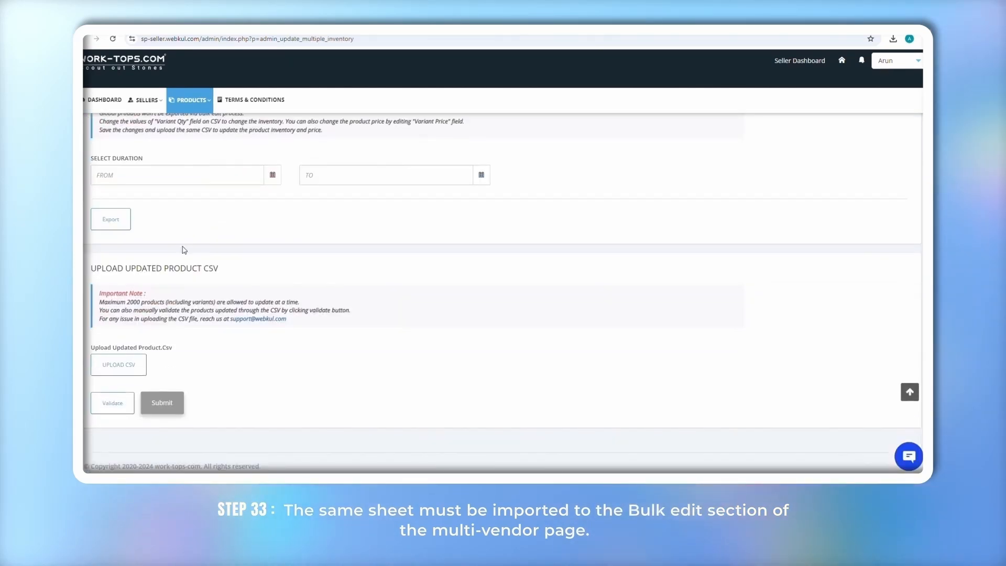
# Upload admin_products_quantity_and_price (15).csv, validate it, and submit the updates
pyautogui.click(127, 360)
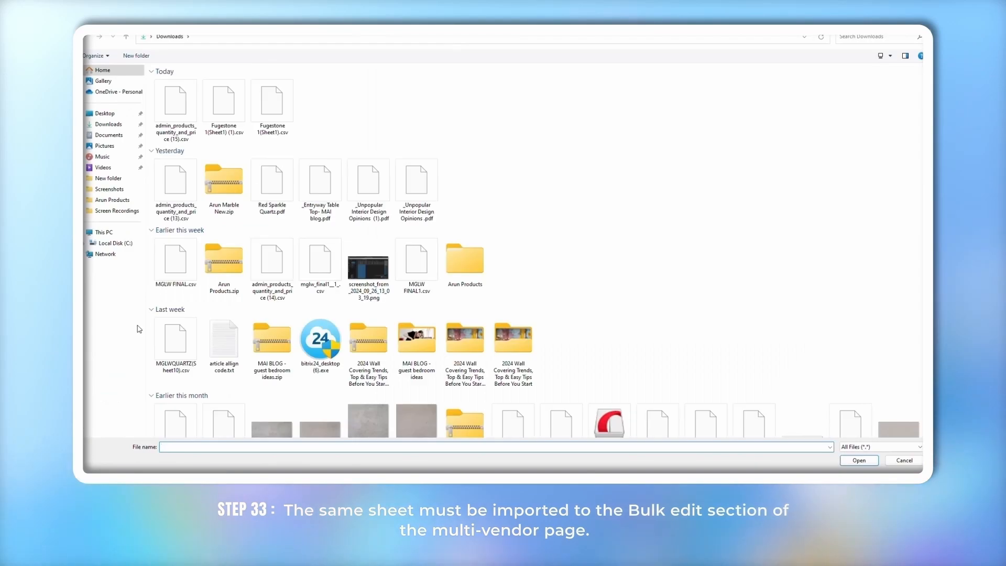
pyautogui.click(187, 137)
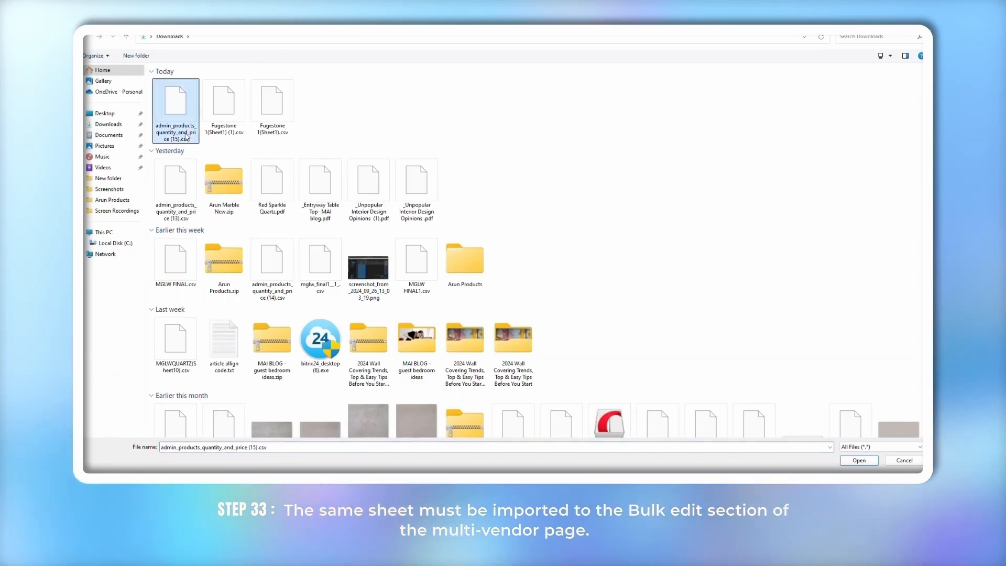
pyautogui.click(859, 461)
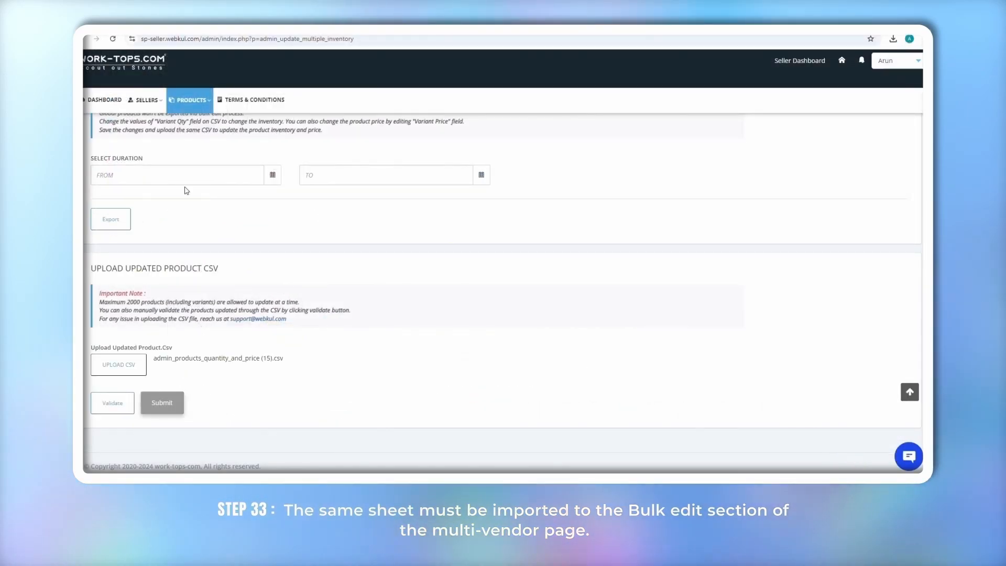
pyautogui.click(118, 403)
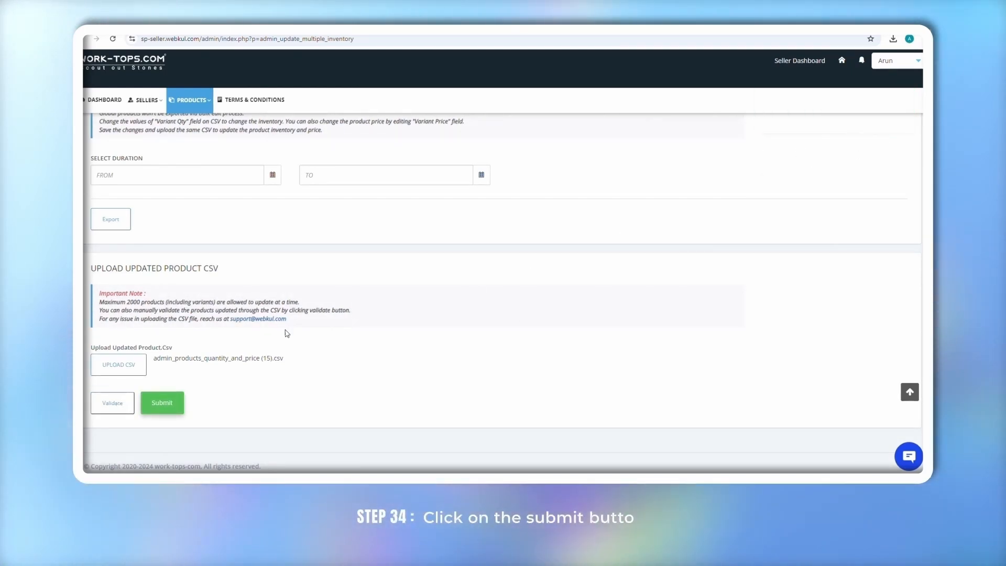
pyautogui.click(163, 401)
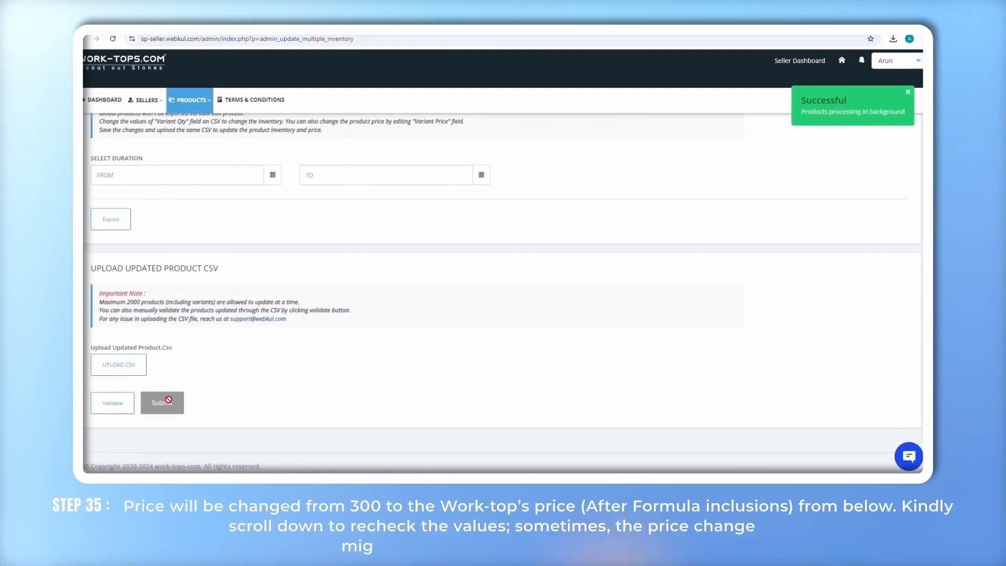
# Scroll All Products to confirm updated prices such as £57.50, £89.70 and £115.00
pyautogui.click(192, 125)
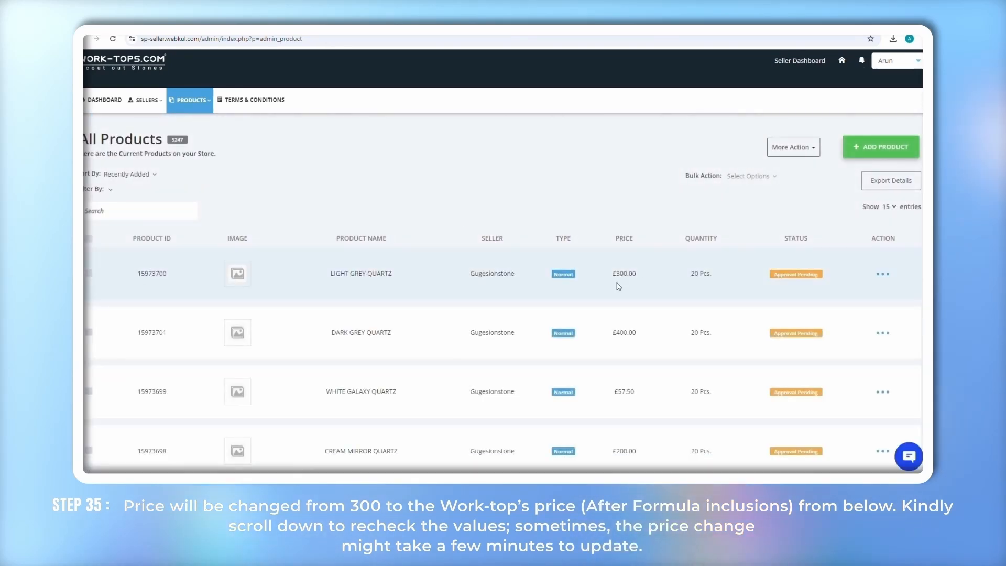
pyautogui.scroll(-2, 638, 278)
pyautogui.scroll(-2, 640, 280)
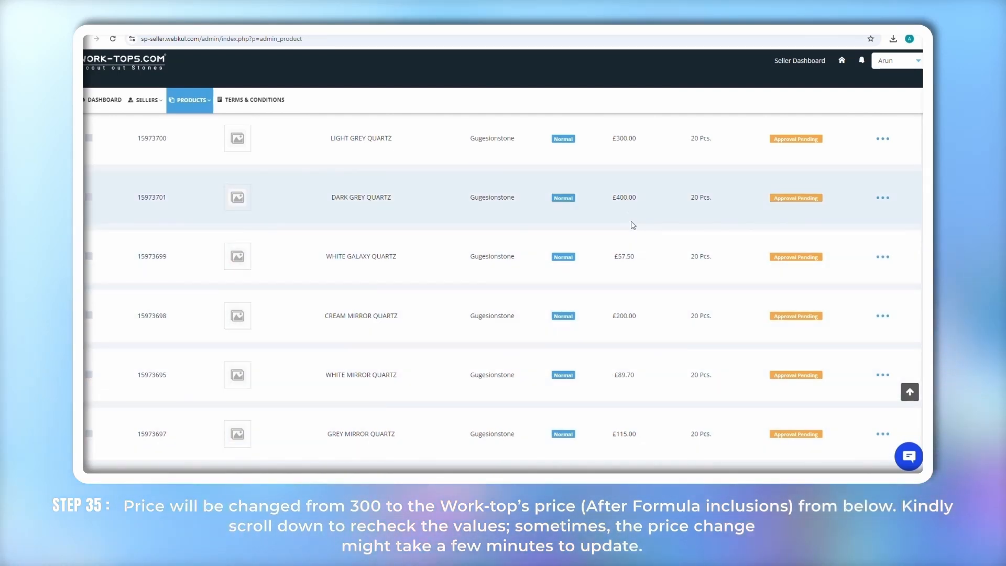
pyautogui.scroll(3, 627, 209)
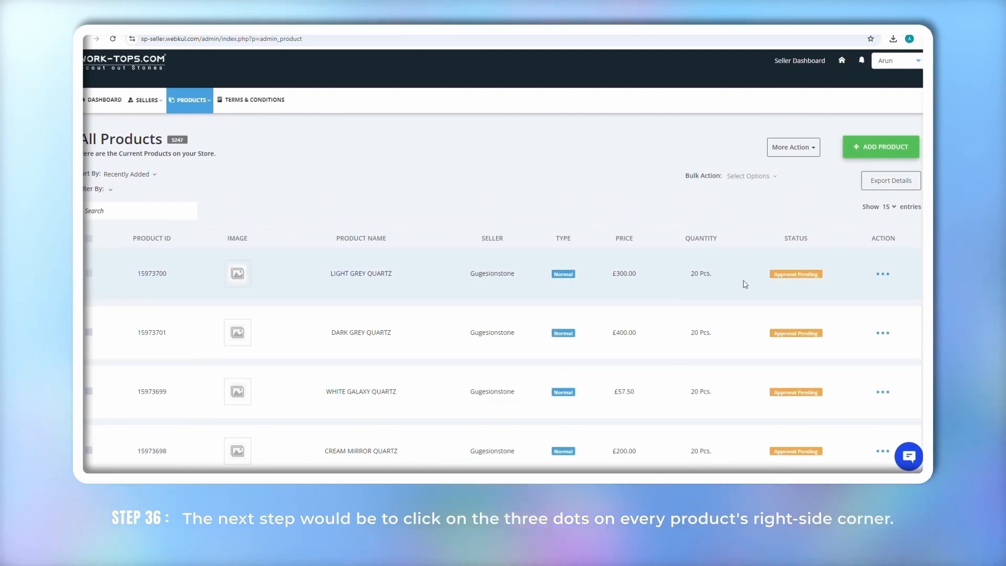
pyautogui.click(884, 274)
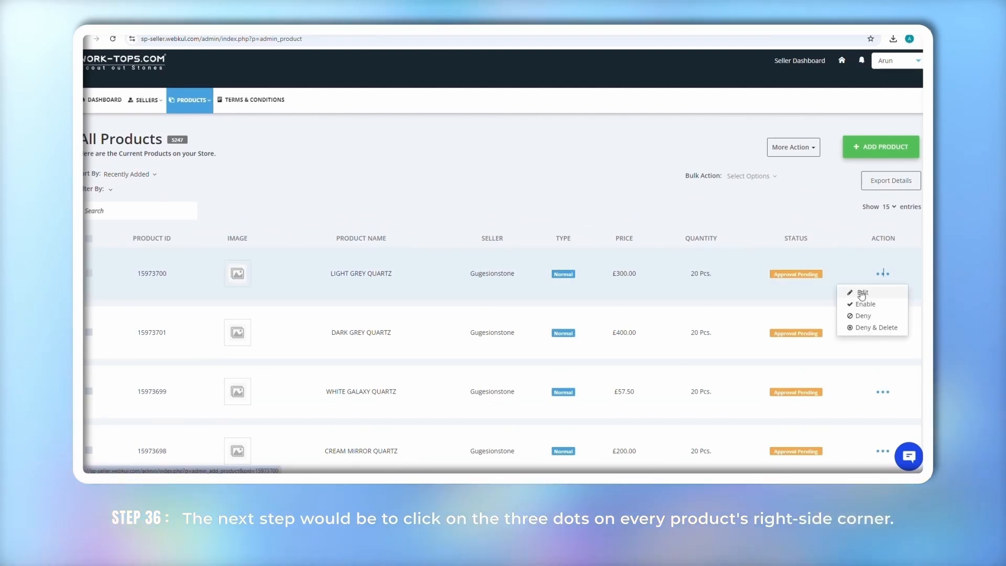
# Choose Edit on the LIGHT GREY QUARTZ row to open its Edit Product page
pyautogui.click(863, 293)
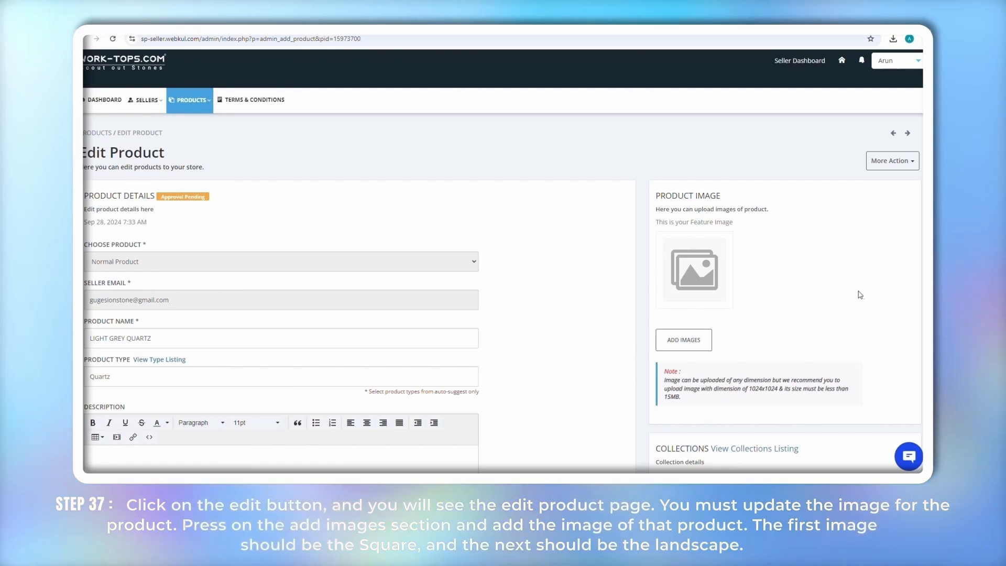
# Add COSTA ESMERALDA QUARTZITE 2_.jpg and 2 S.jpg from Arun Products and save them
pyautogui.click(691, 344)
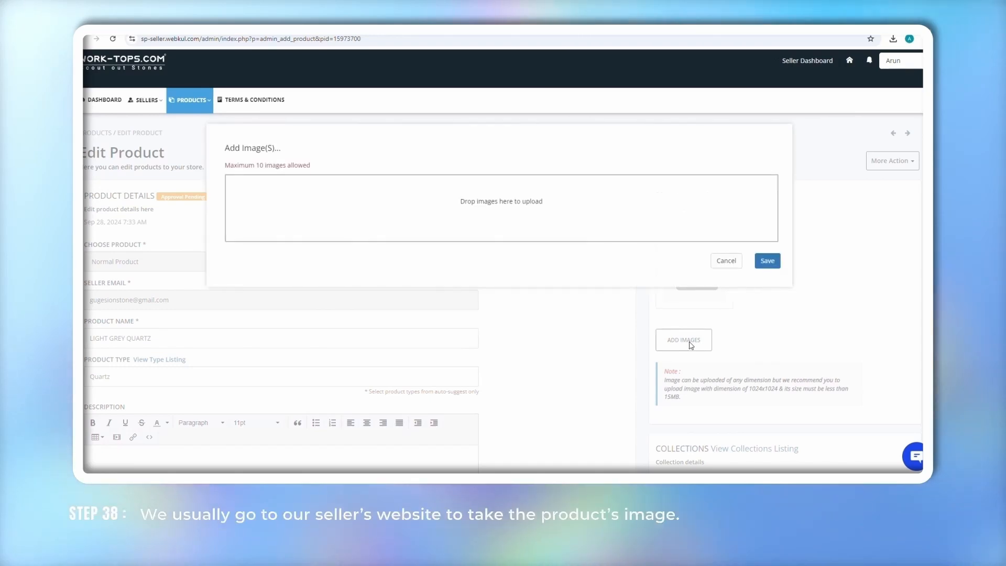
pyautogui.click(288, 206)
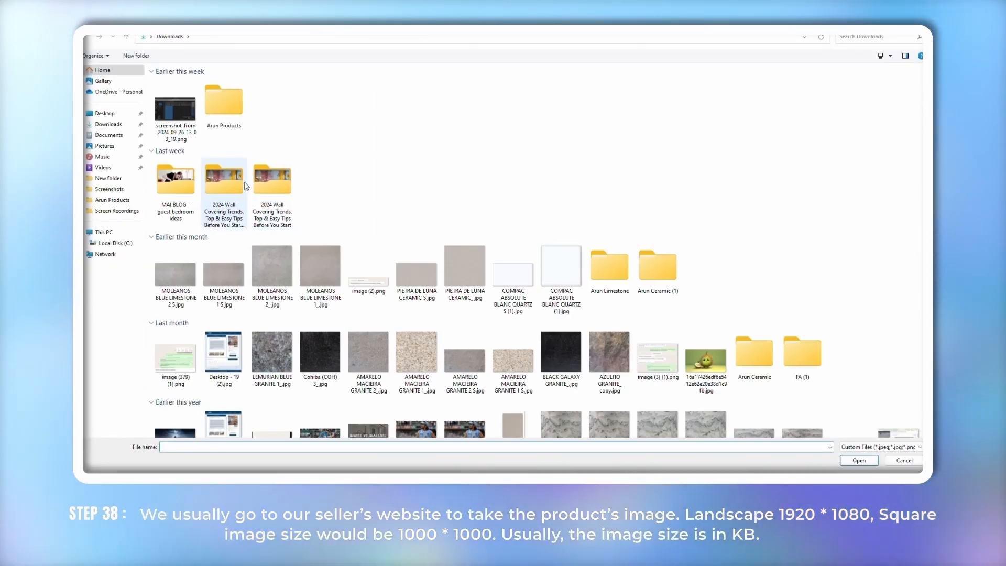
pyautogui.doubleClick(219, 105)
pyautogui.doubleClick(215, 95)
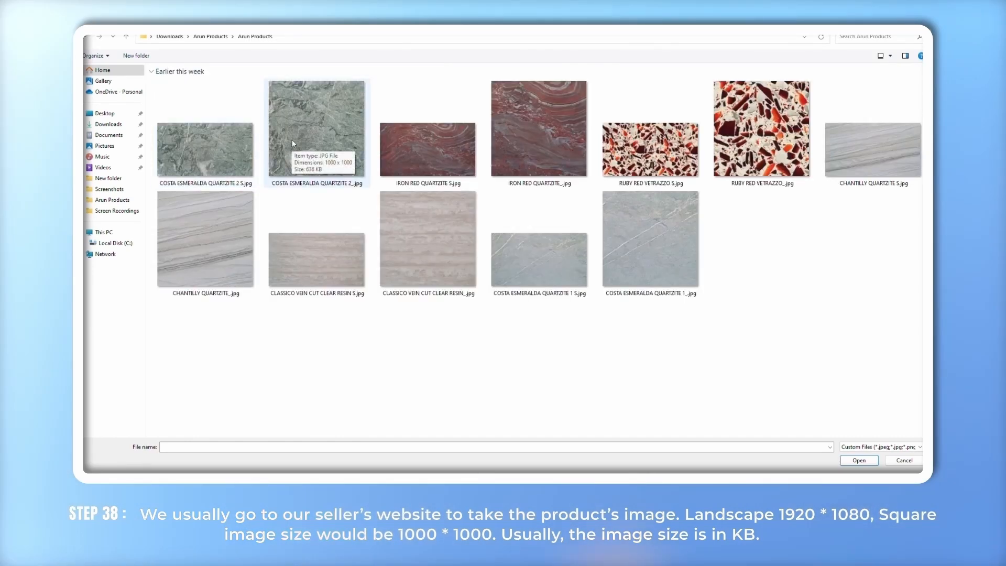
pyautogui.click(291, 139)
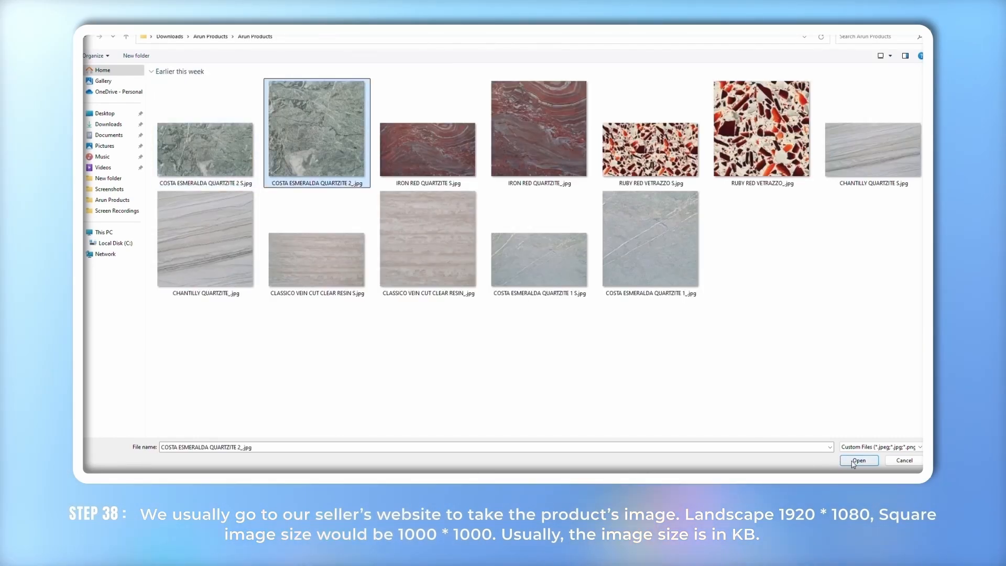
pyautogui.click(853, 462)
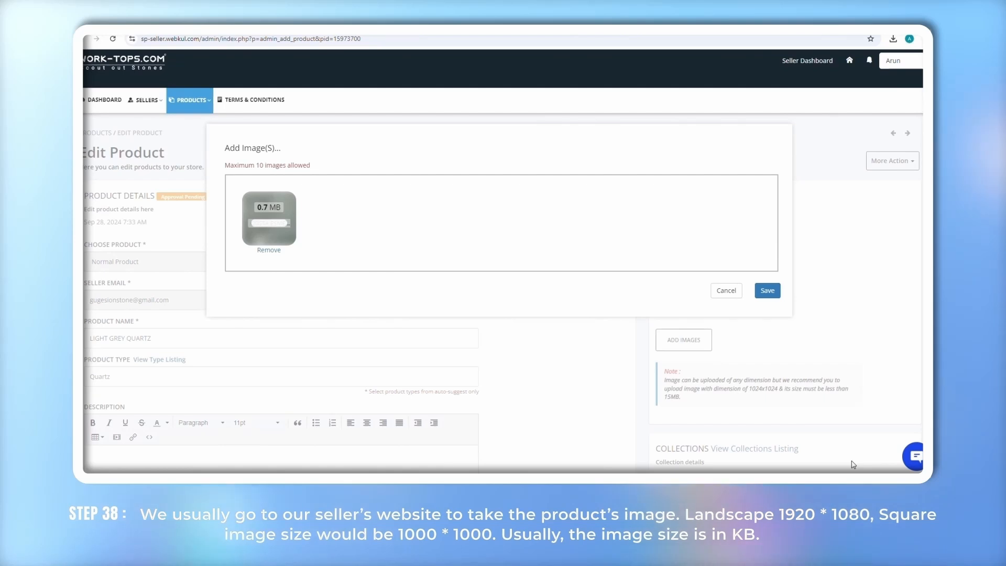
pyautogui.click(320, 217)
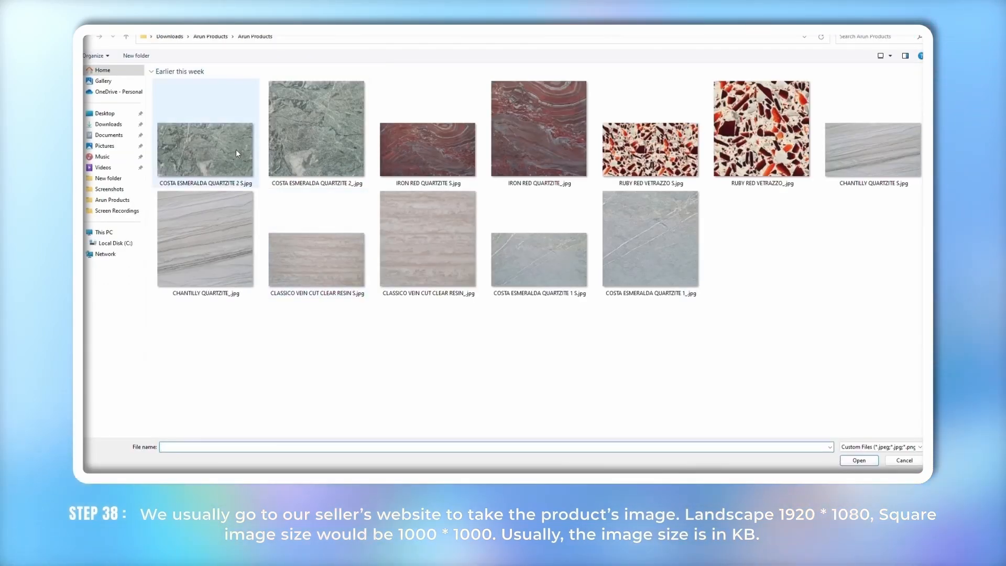
pyautogui.click(236, 149)
pyautogui.click(860, 460)
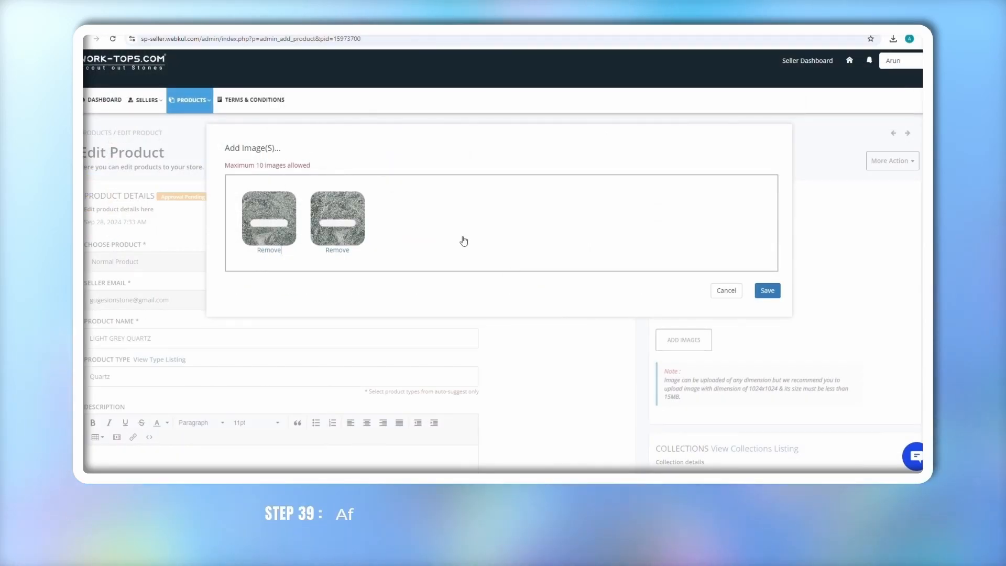
pyautogui.click(770, 290)
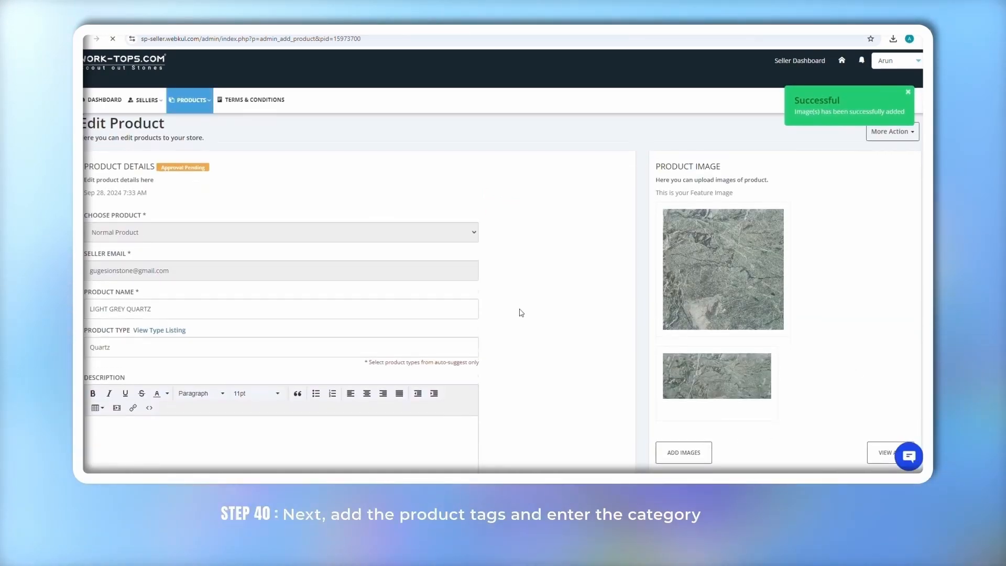
# Add the Category_Quartz tag to LIGHT GREY QUARTZ and save the product changes
pyautogui.scroll(-3, 521, 313)
pyautogui.click(110, 394)
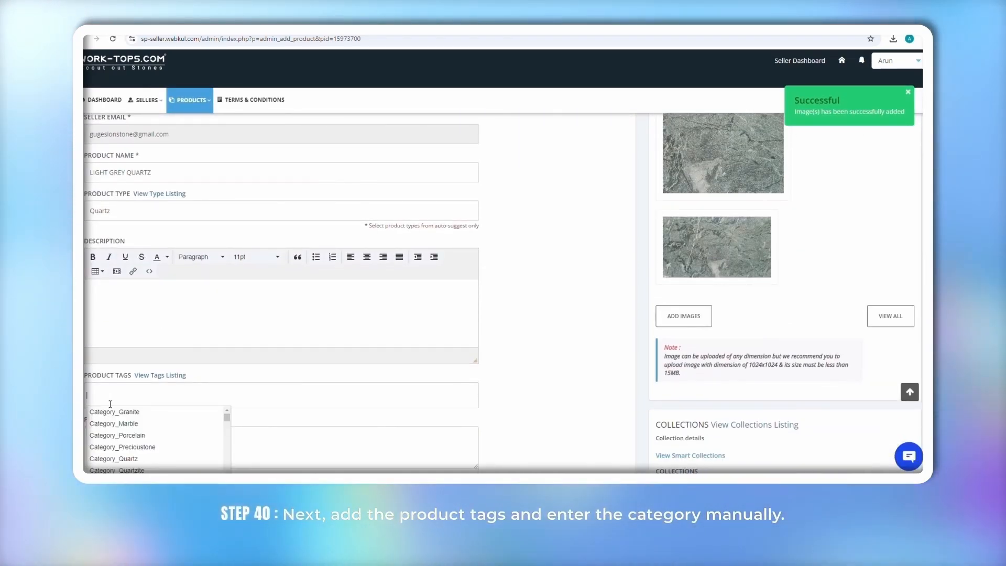
pyautogui.click(115, 459)
pyautogui.scroll(-2, 117, 459)
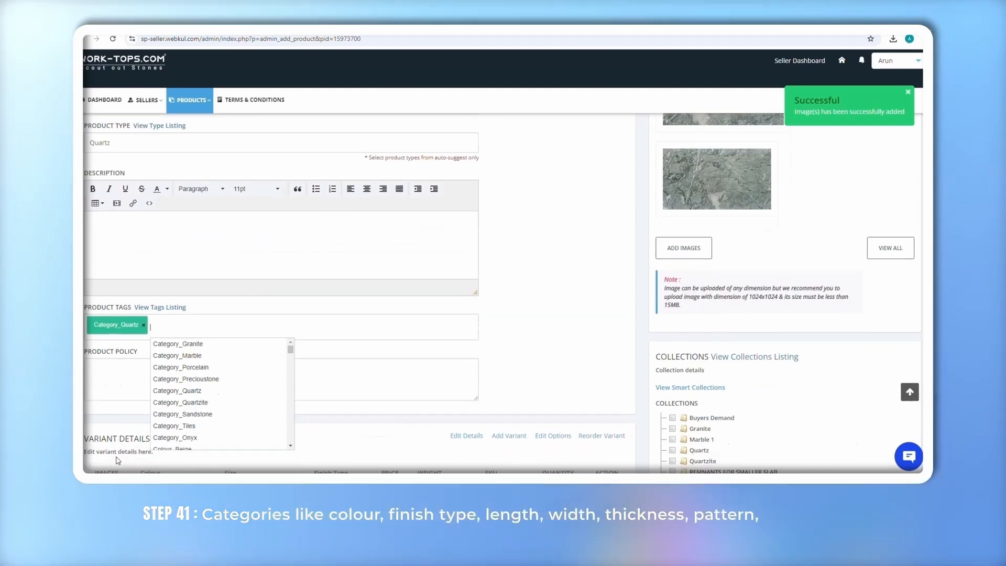
pyautogui.scroll(-5, 118, 460)
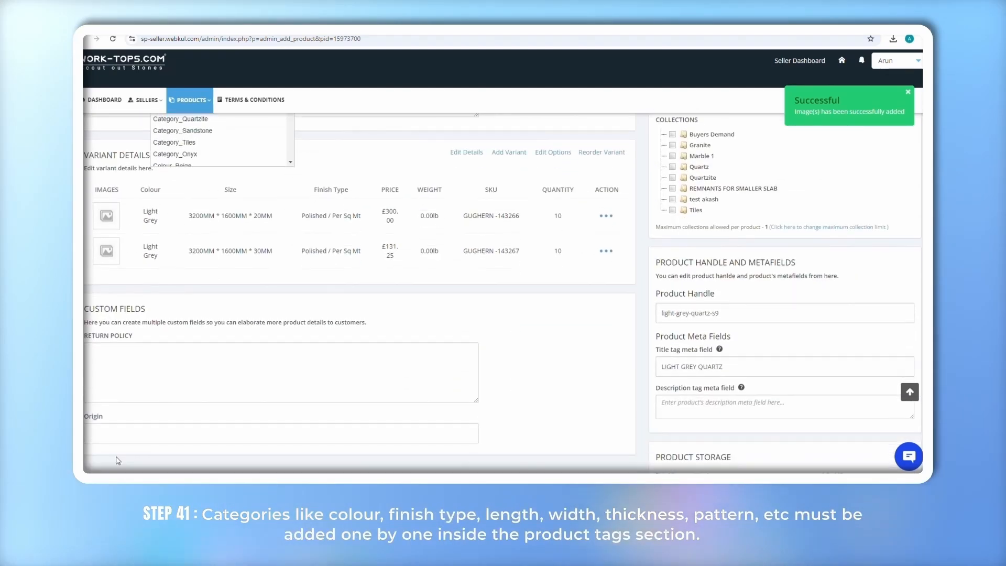
pyautogui.scroll(-2, 118, 460)
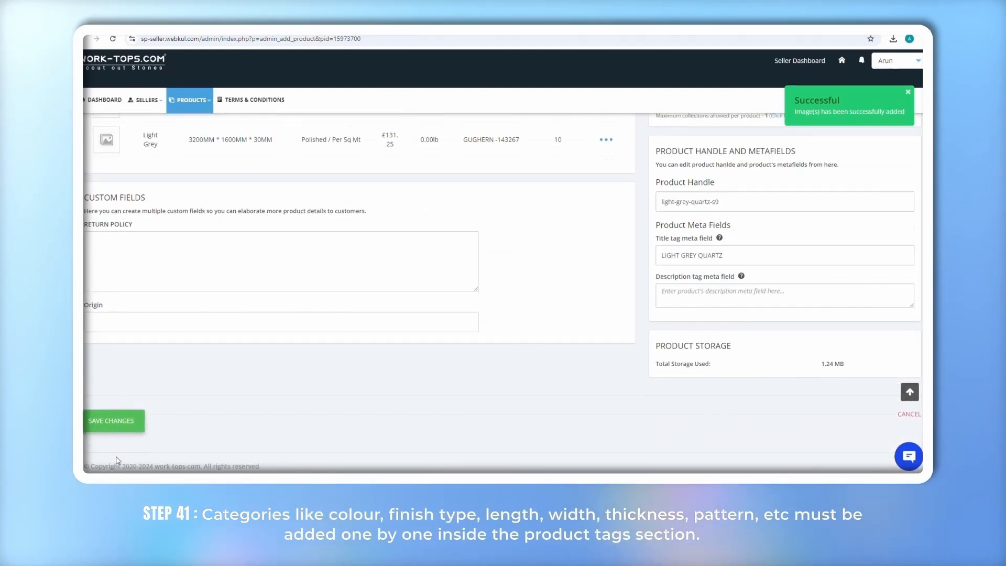
pyautogui.click(111, 419)
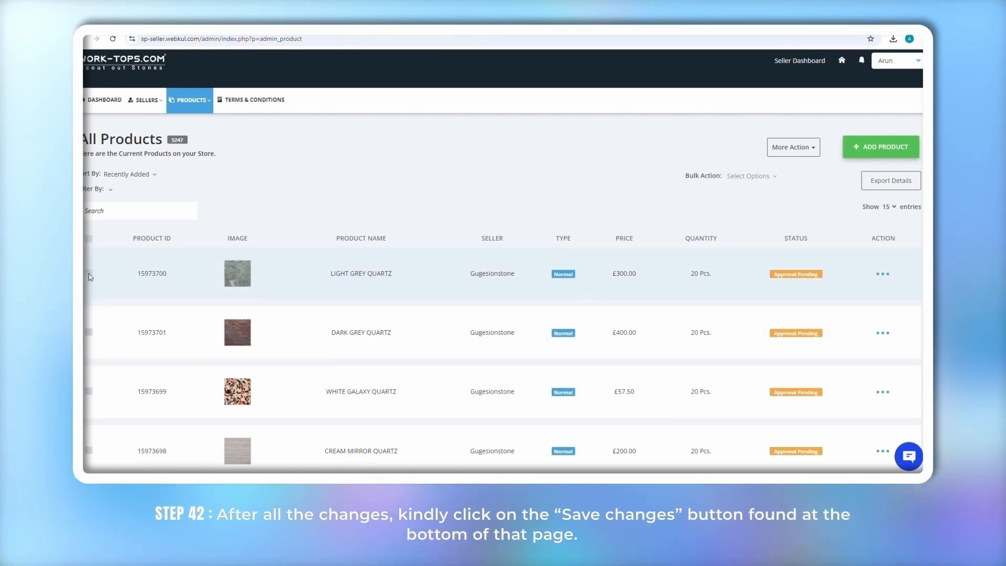
# Enable LIGHT GREY QUARTZ from its row actions menu and confirm
pyautogui.click(89, 273)
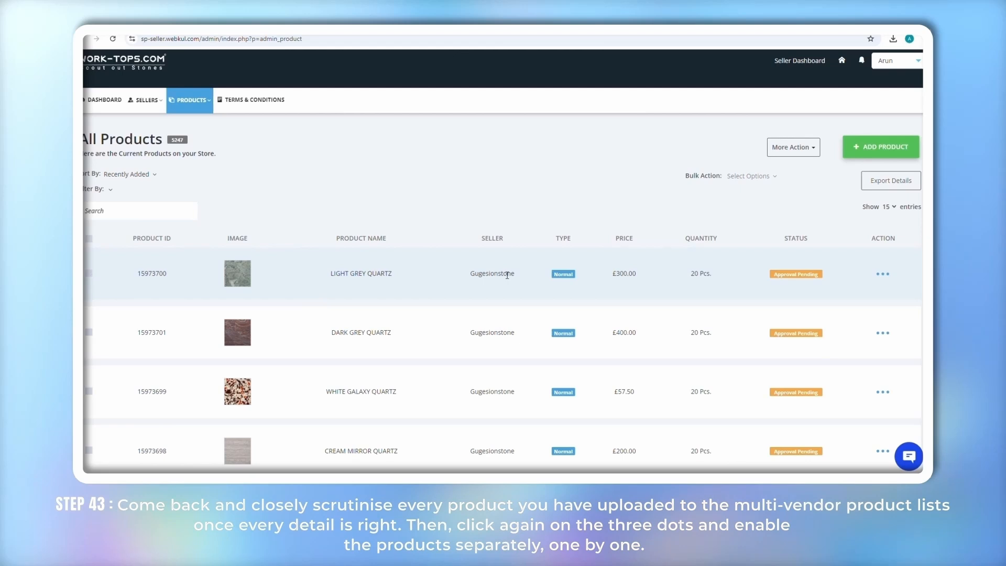
pyautogui.click(883, 274)
pyautogui.click(871, 304)
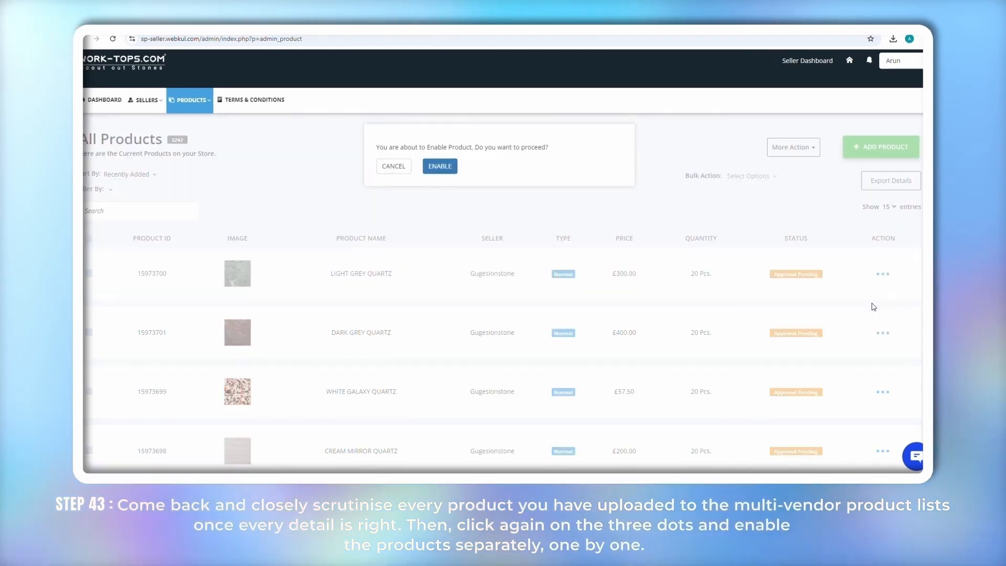
pyautogui.click(441, 167)
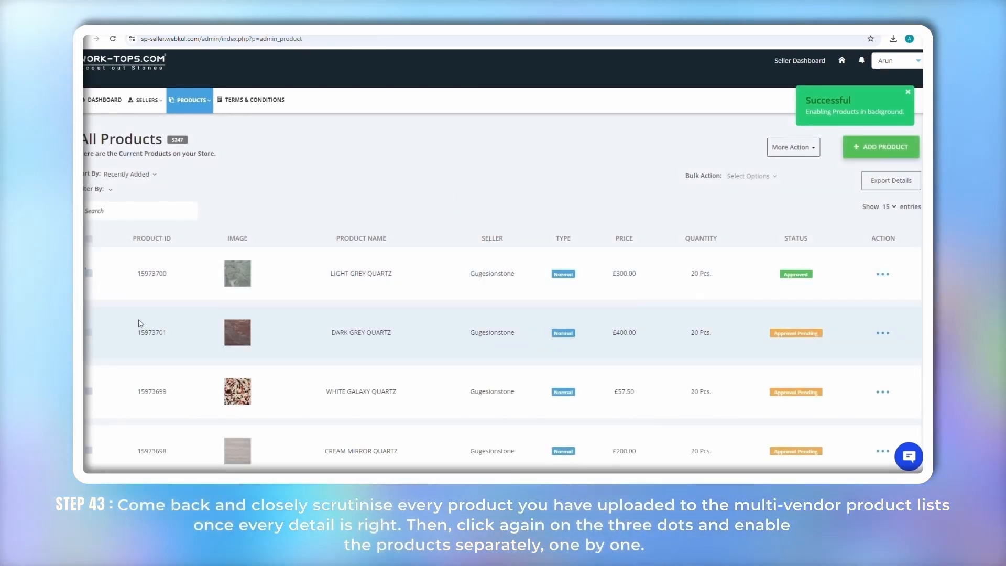
# Bulk-enable DARK GREY QUARTZ and WHITE GALAXY QUARTZ together and confirm
pyautogui.click(88, 332)
pyautogui.click(89, 393)
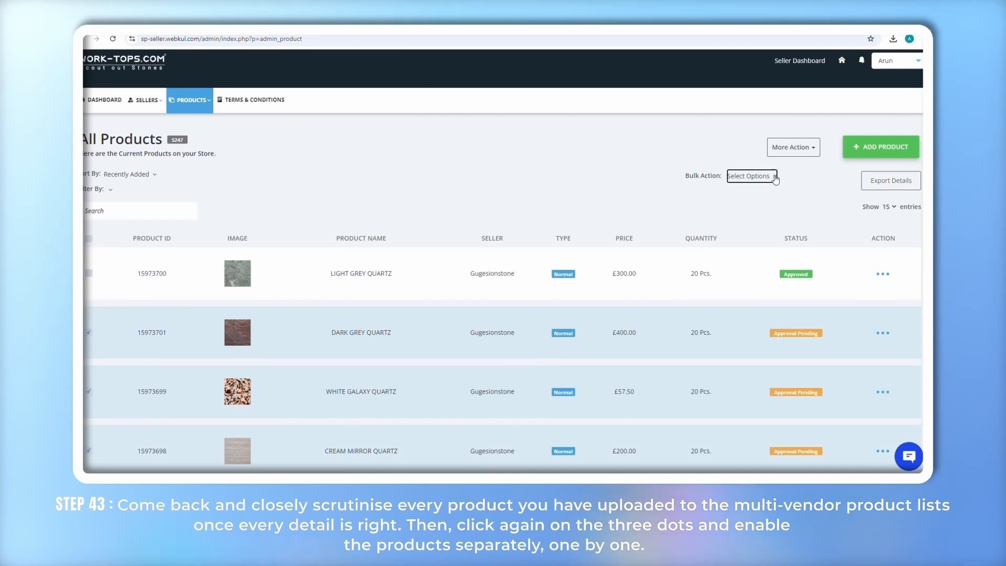
pyautogui.click(732, 201)
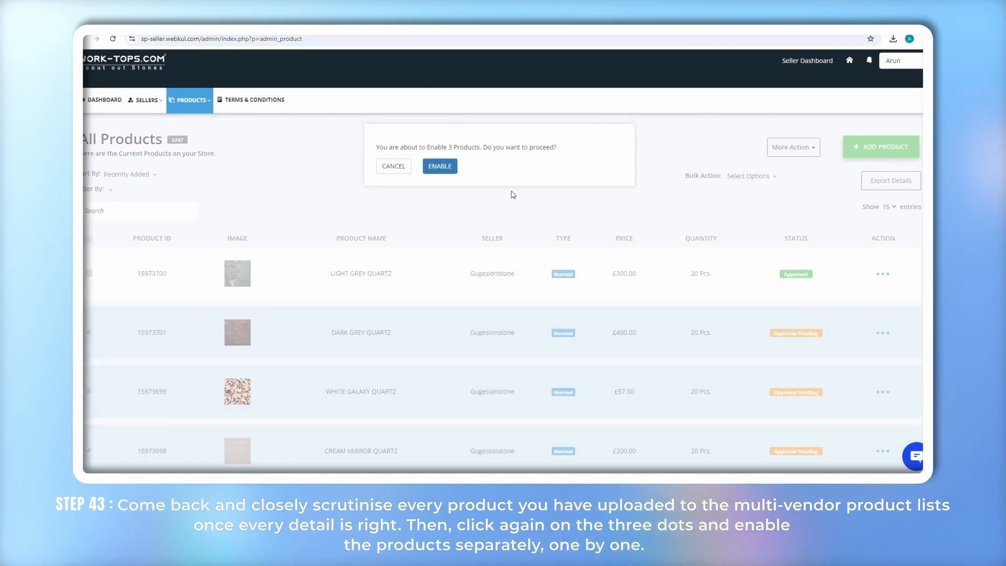
pyautogui.click(440, 167)
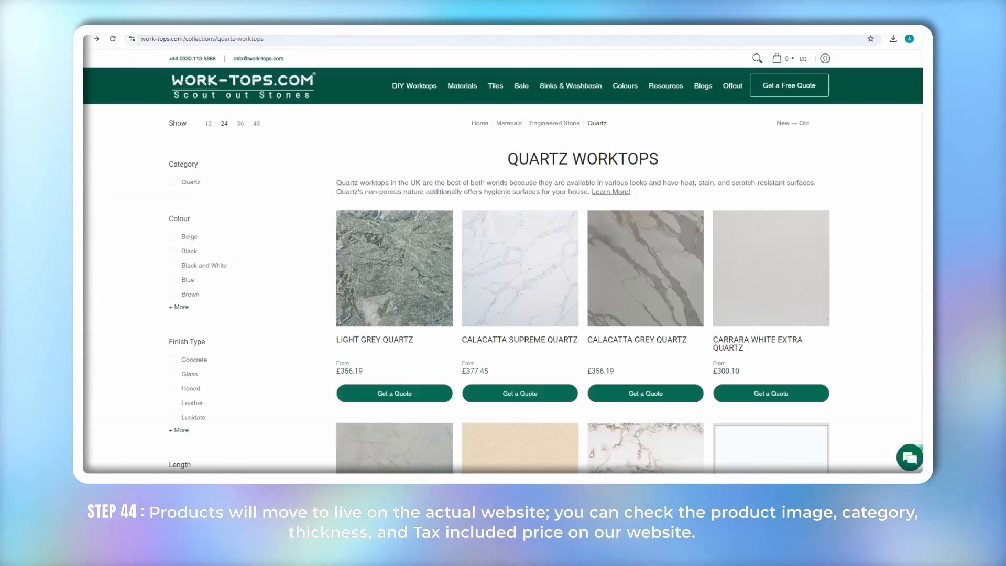
# Go to the Quartz Worktops collection and view the Dark Grey Quartz product page
pyautogui.moveTo(463, 85)
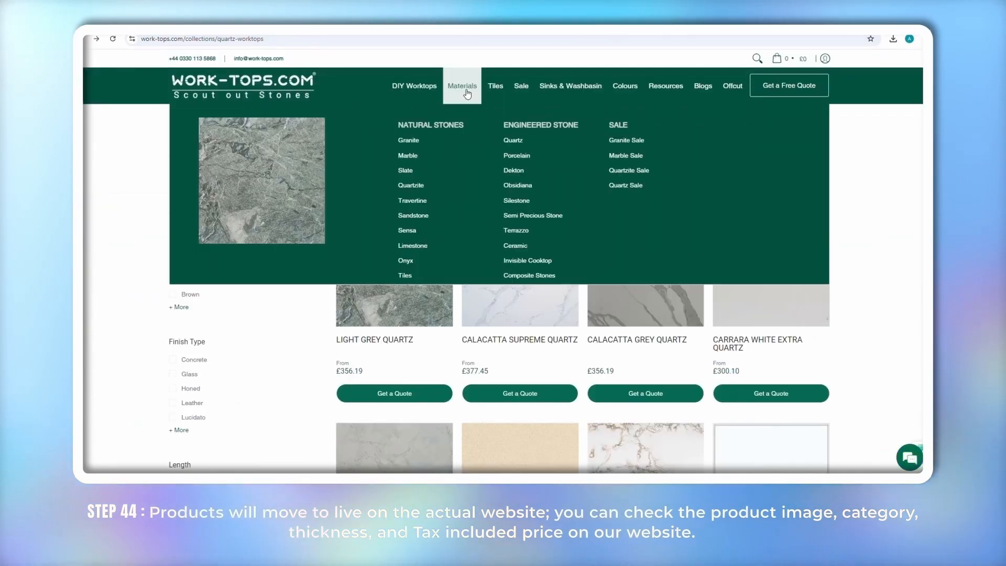
pyautogui.click(514, 140)
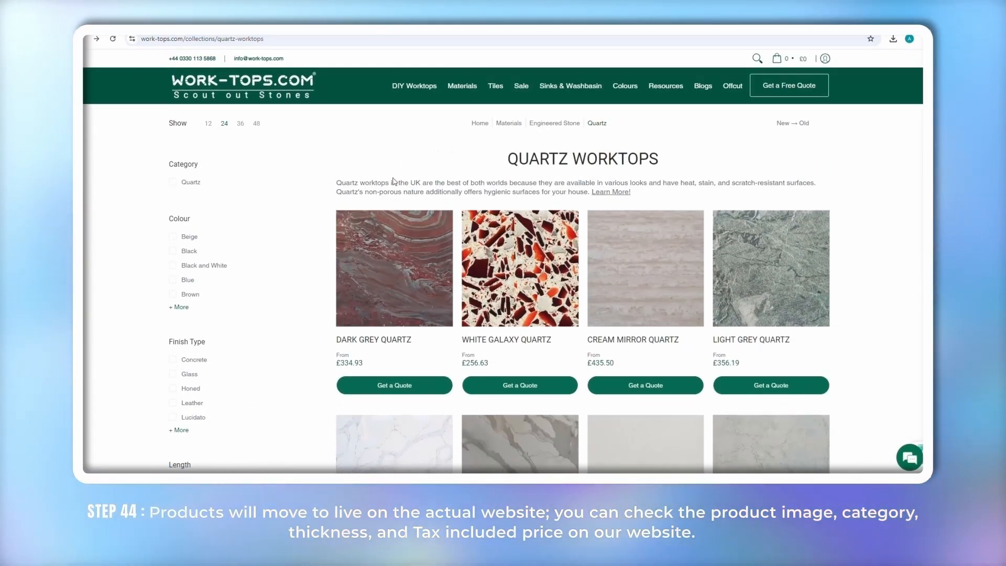
pyautogui.scroll(-1, 382, 229)
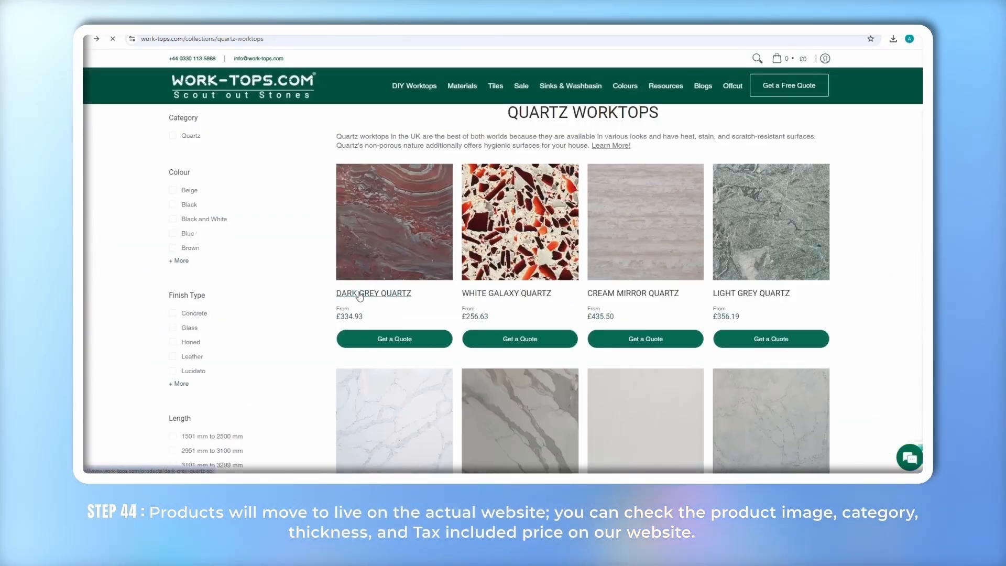
pyautogui.click(360, 295)
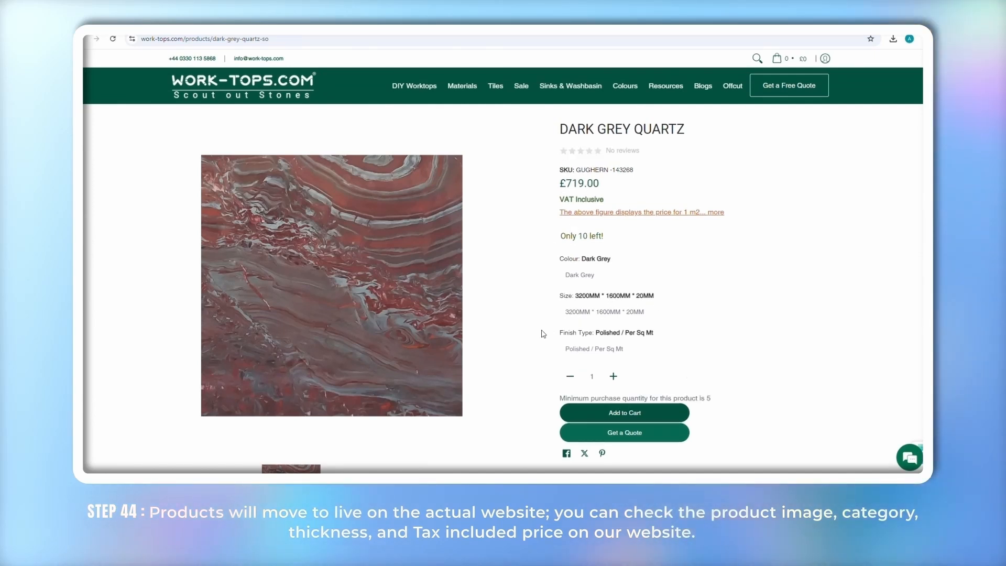
pyautogui.scroll(-2, 541, 333)
pyautogui.scroll(2, 541, 333)
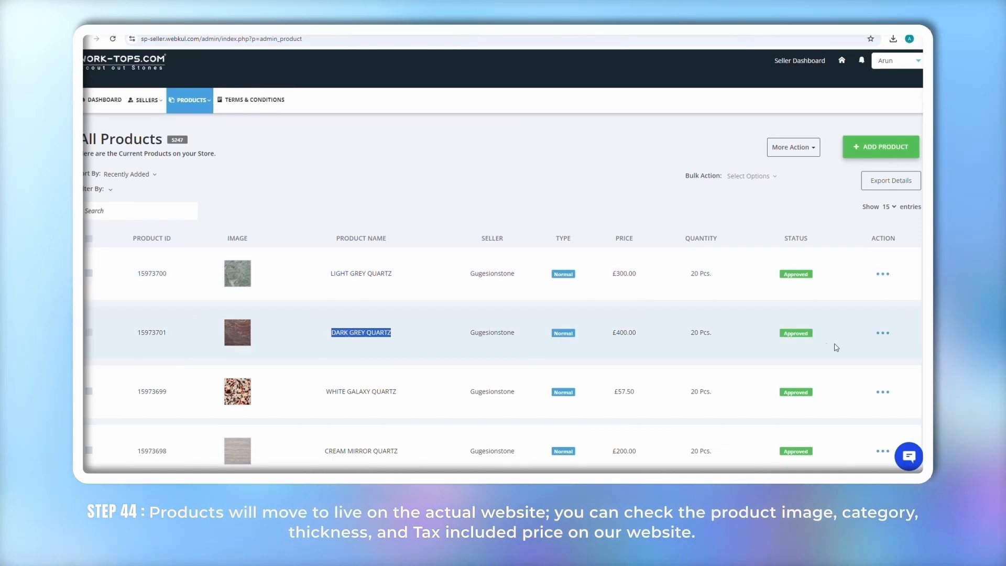
# Open DARK GREY QUARTZ's Edit Product page and check its available product types
pyautogui.click(883, 333)
pyautogui.click(868, 356)
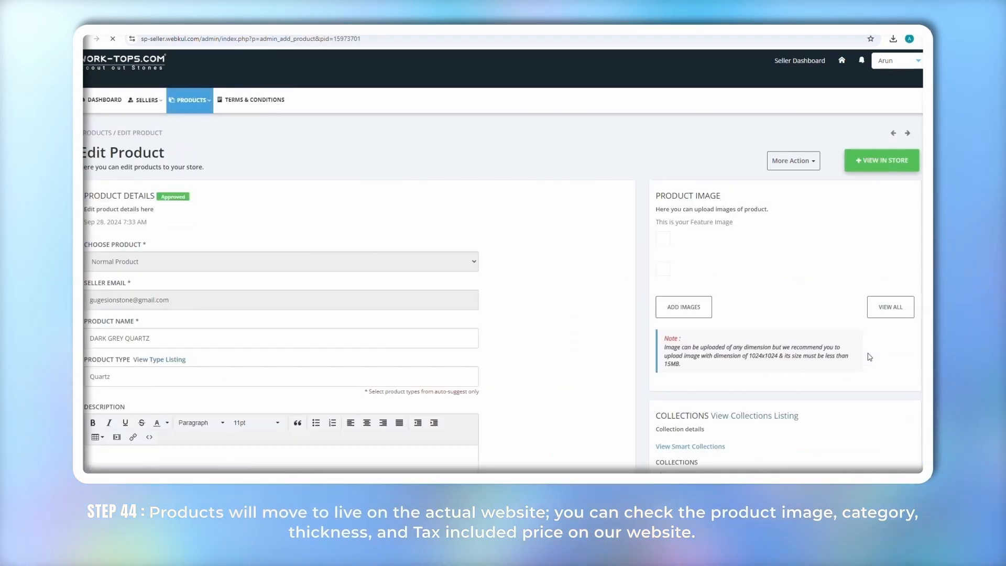
pyautogui.scroll(-6, 210, 349)
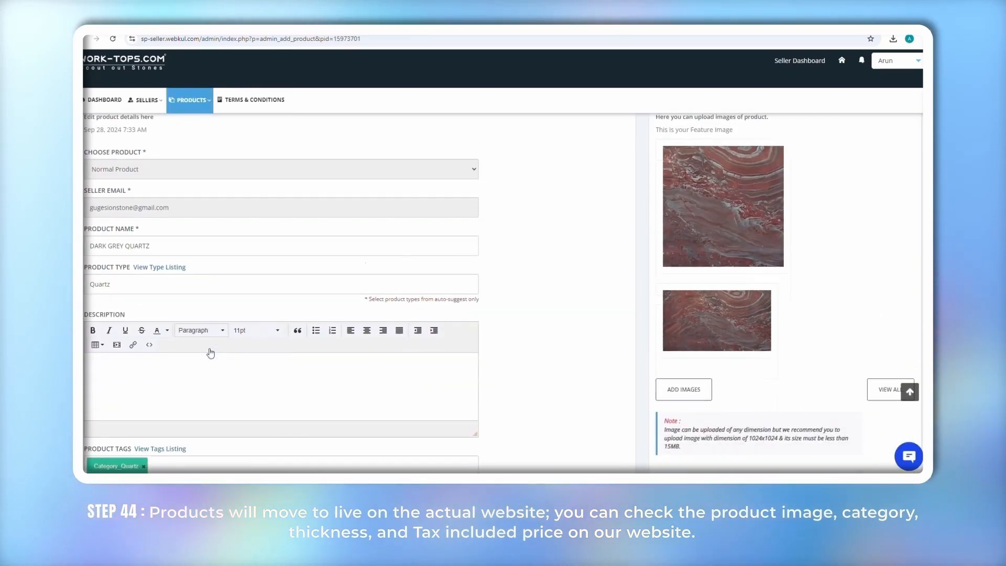
pyautogui.scroll(-2, 210, 348)
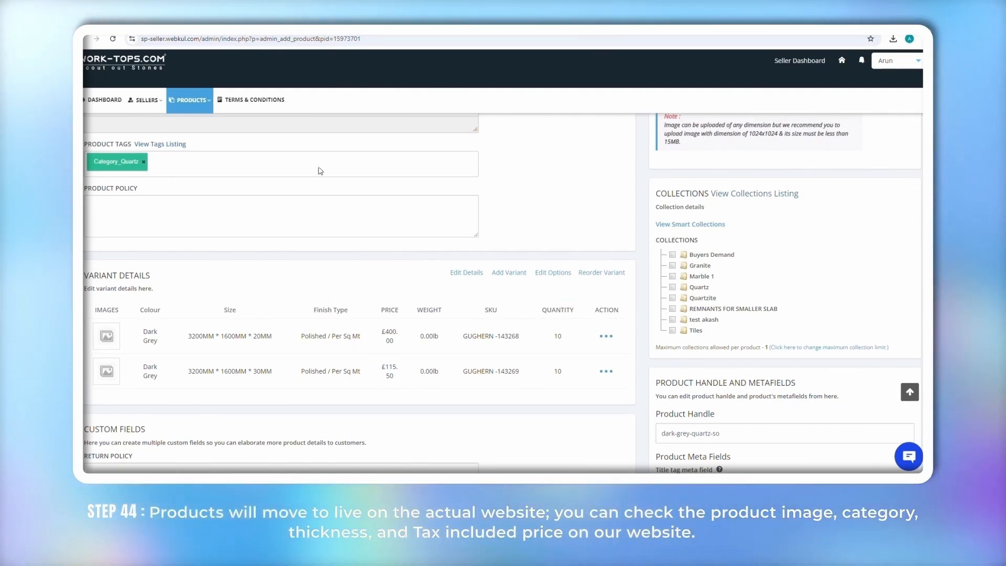
pyautogui.scroll(1, 318, 168)
pyautogui.scroll(3, 141, 209)
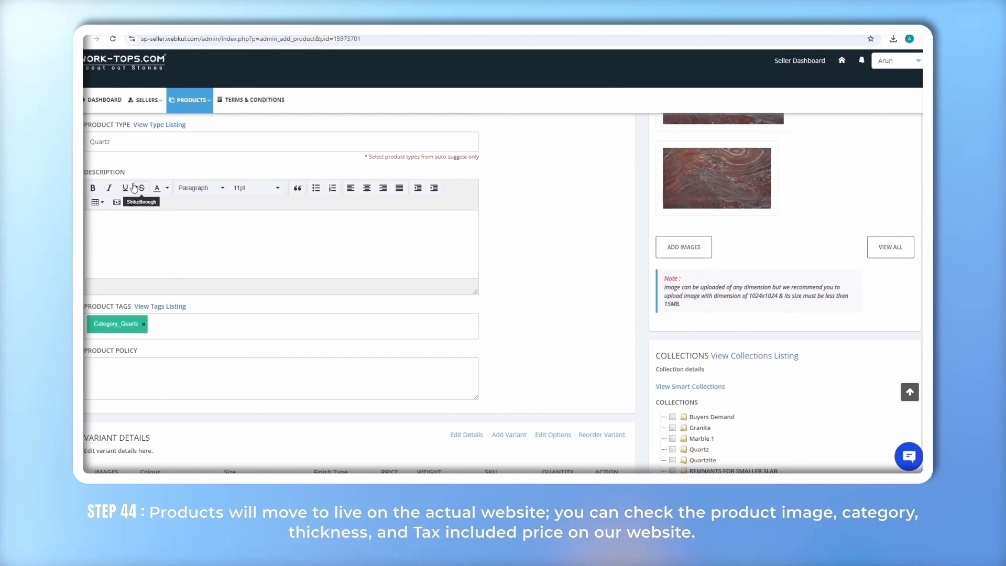
pyautogui.doubleClick(114, 143)
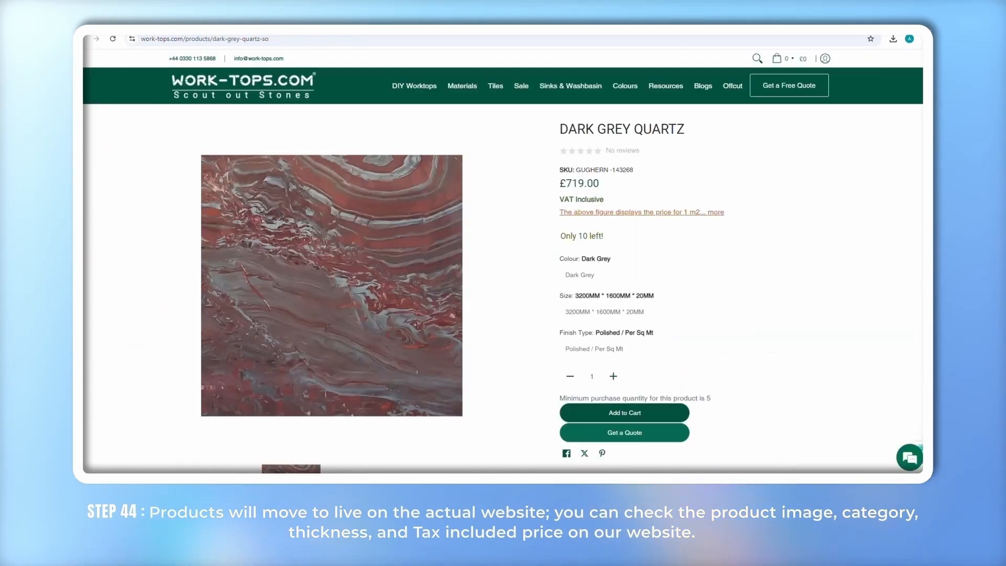
# Inspect the remaining product fields, then go back to the Quartz Worktops collection
pyautogui.scroll(-1, 616, 297)
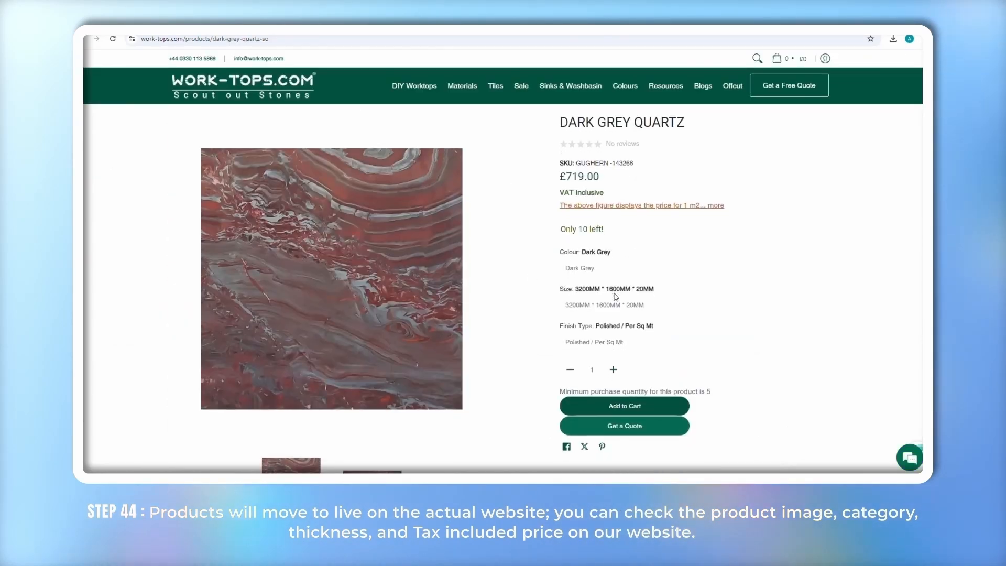
pyautogui.doubleClick(642, 125)
pyautogui.click(685, 183)
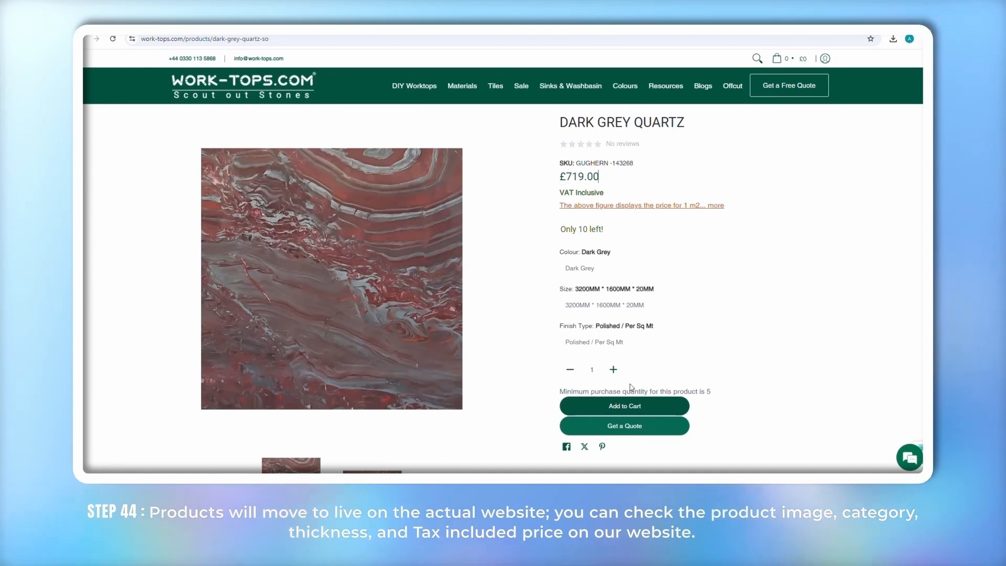
pyautogui.scroll(-3, 631, 387)
pyautogui.scroll(3, 632, 387)
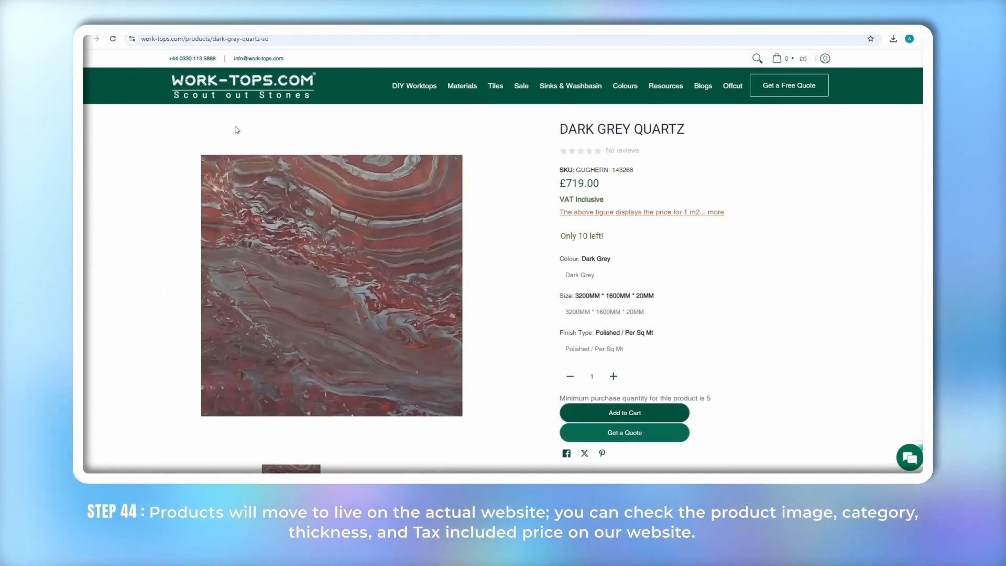
pyautogui.click(83, 39)
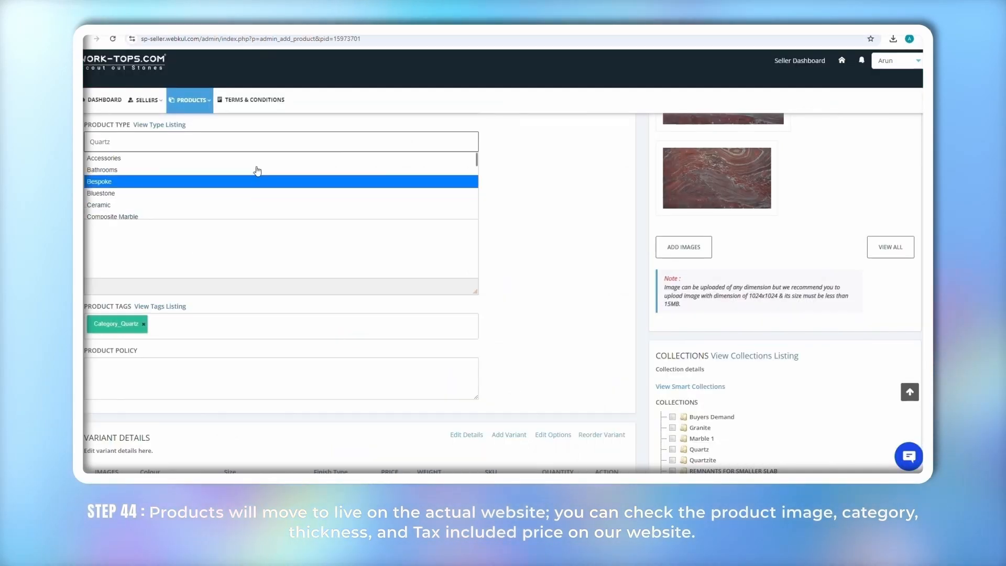
# Go to PRODUCTS > Products Listing to show all store products
pyautogui.click(191, 100)
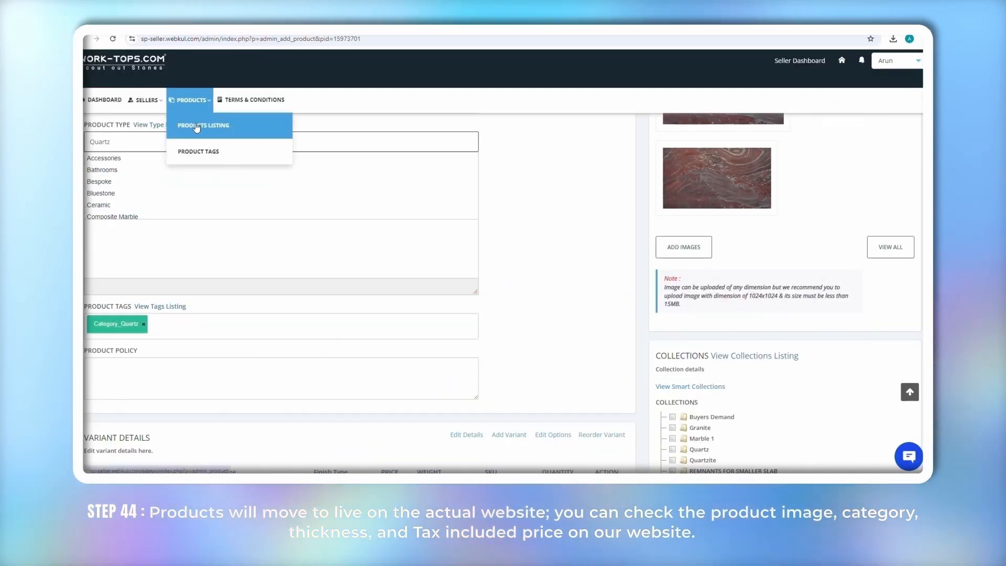
pyautogui.click(197, 126)
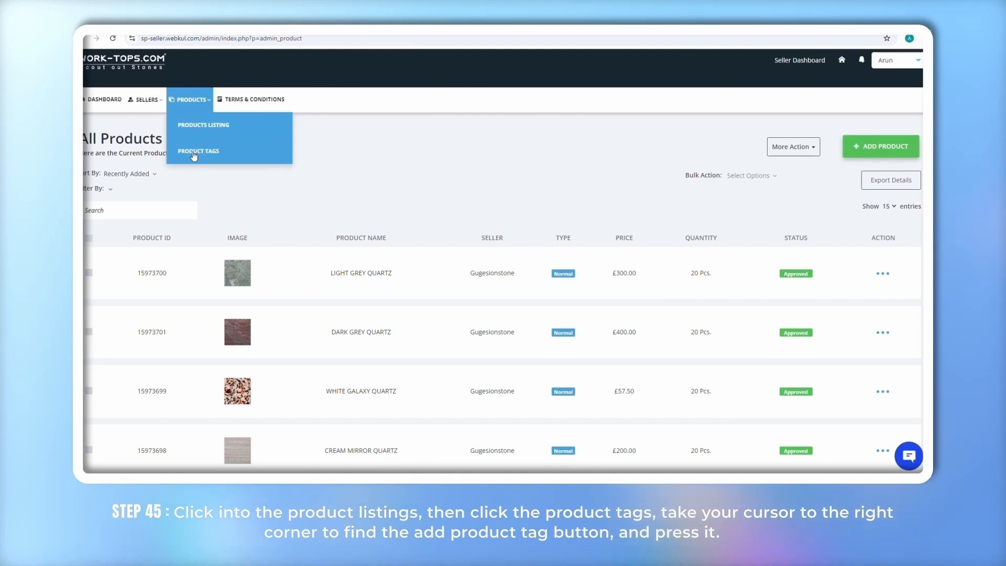
# Add the product tags Finish Type_Gold and Colour_Taupe
pyautogui.click(194, 155)
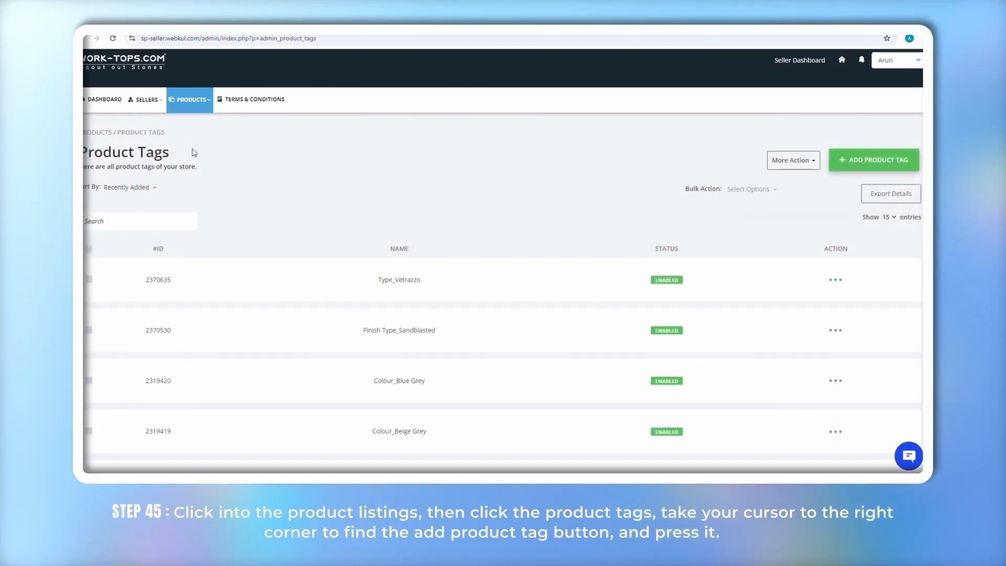
pyautogui.click(863, 167)
pyautogui.click(260, 247)
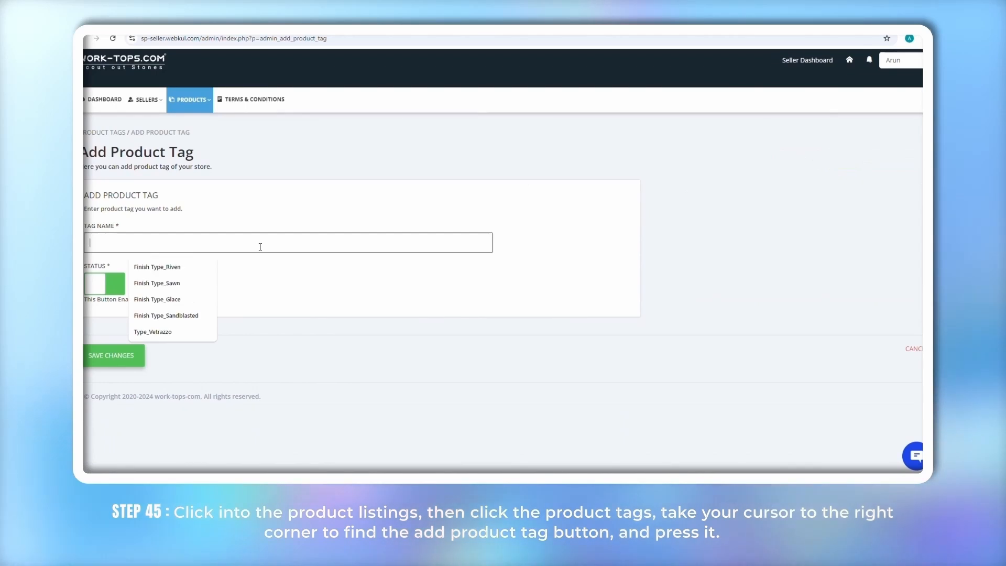
pyautogui.write('Finish Type')
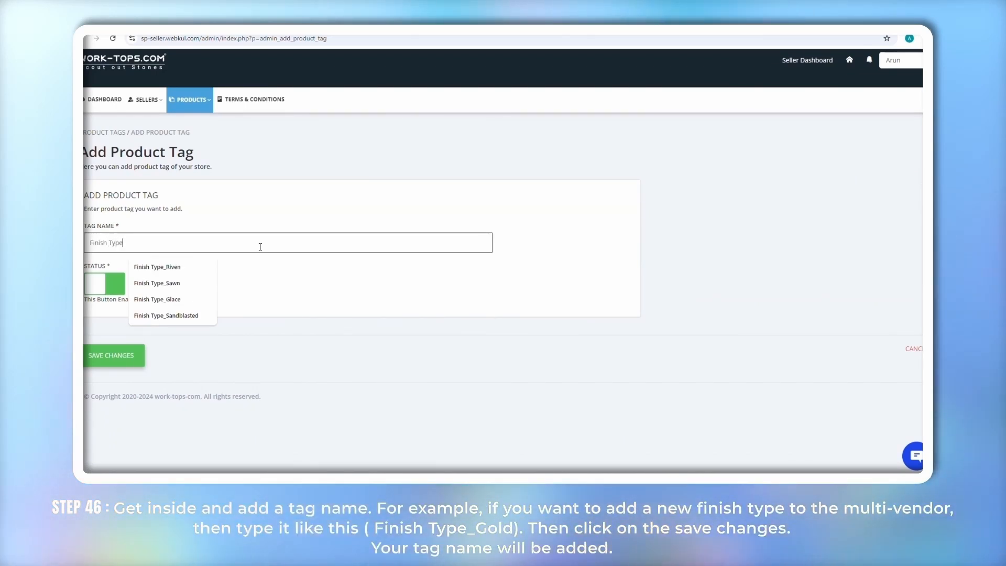
pyautogui.write('_Gold')
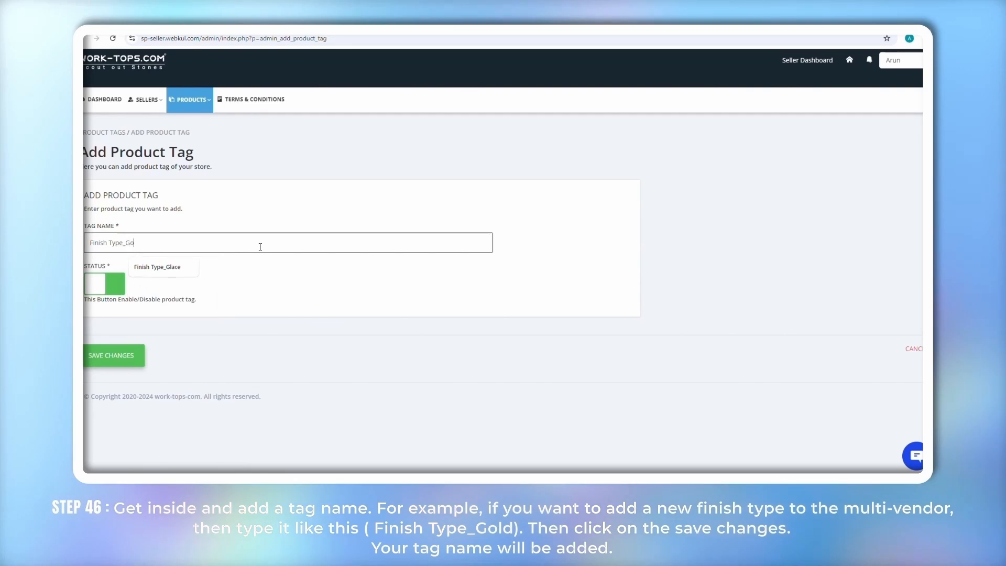
pyautogui.click(116, 362)
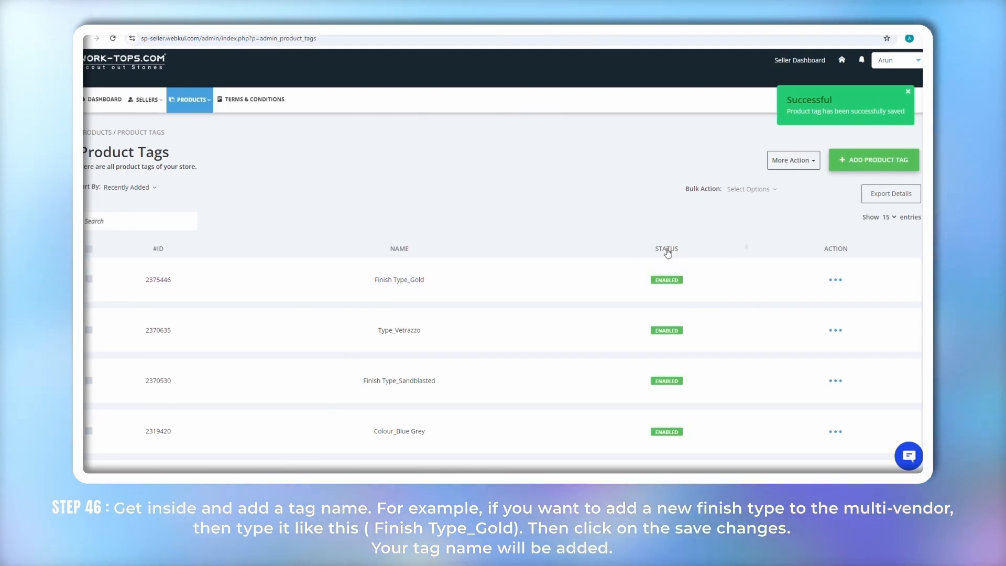
pyautogui.click(864, 163)
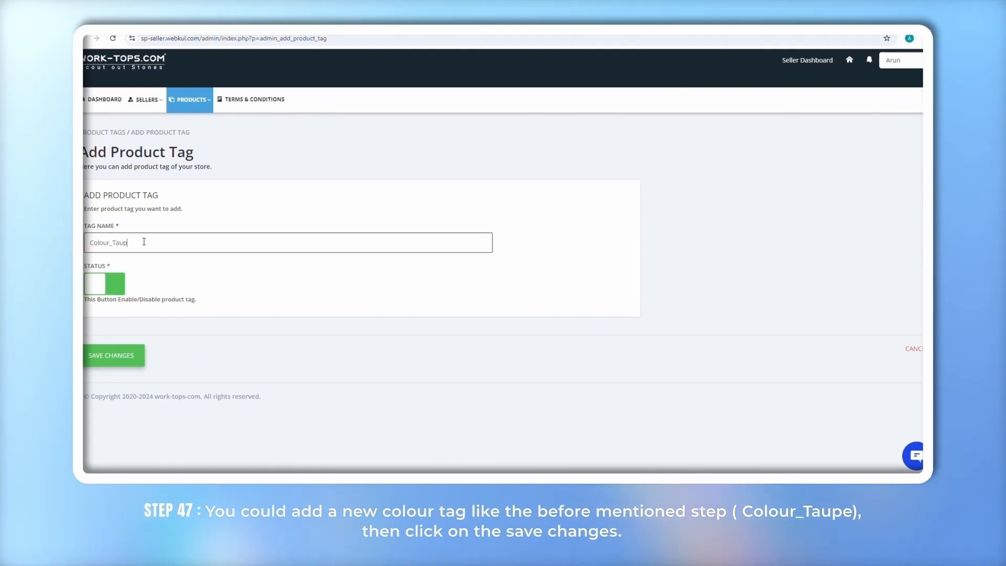
pyautogui.click(111, 360)
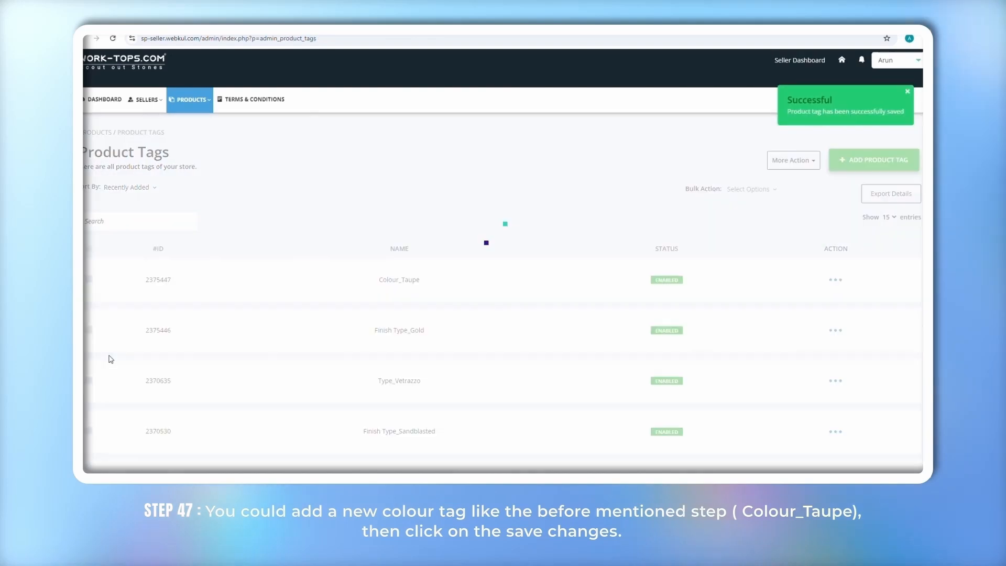
# Add the product tags Width_1234mm to 2000mm and Thickness_45mm to 100mm
pyautogui.click(874, 159)
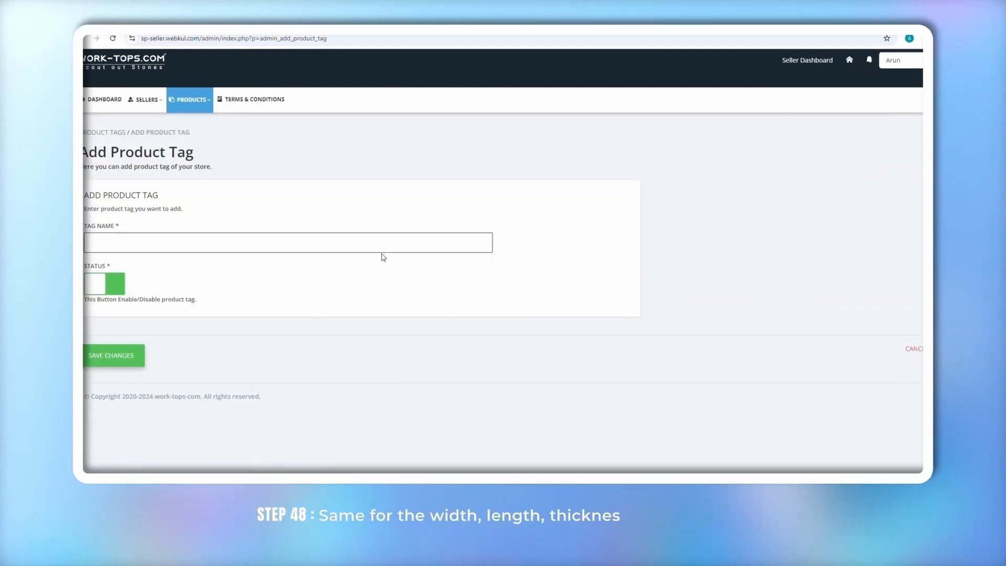
pyautogui.click(228, 243)
pyautogui.write('Width_')
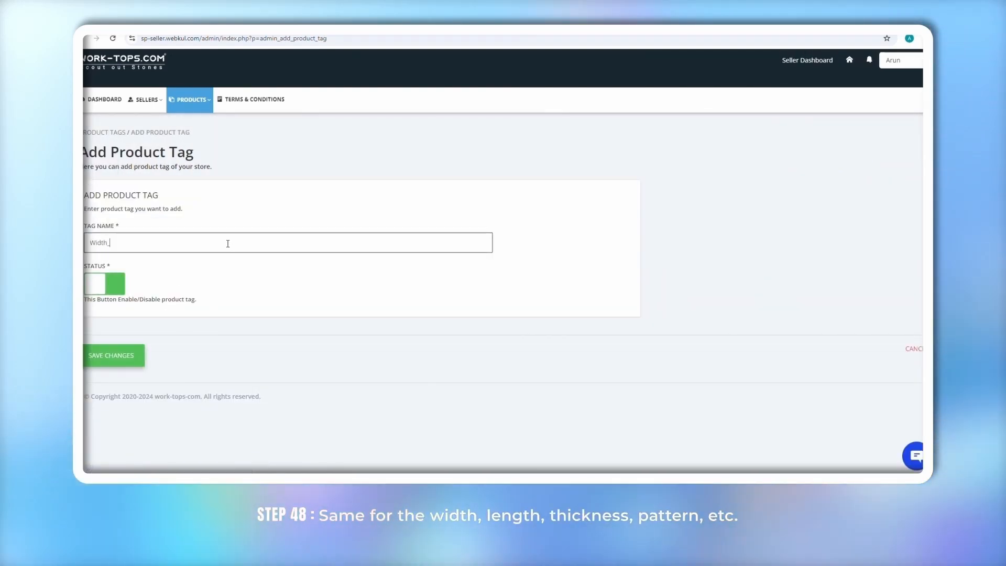
pyautogui.write('1234mm to 2000mm')
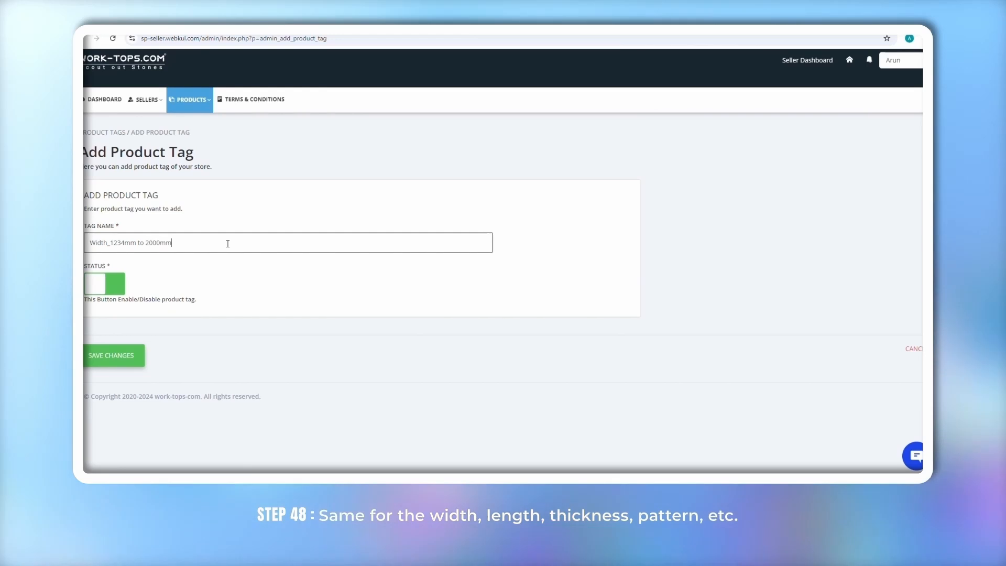
pyautogui.click(111, 359)
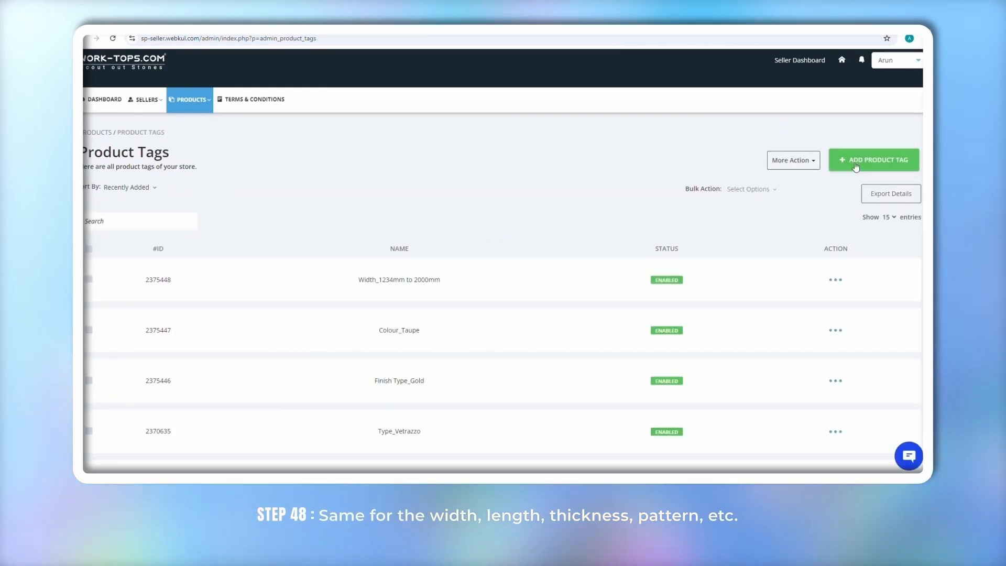
pyautogui.write('Thic')
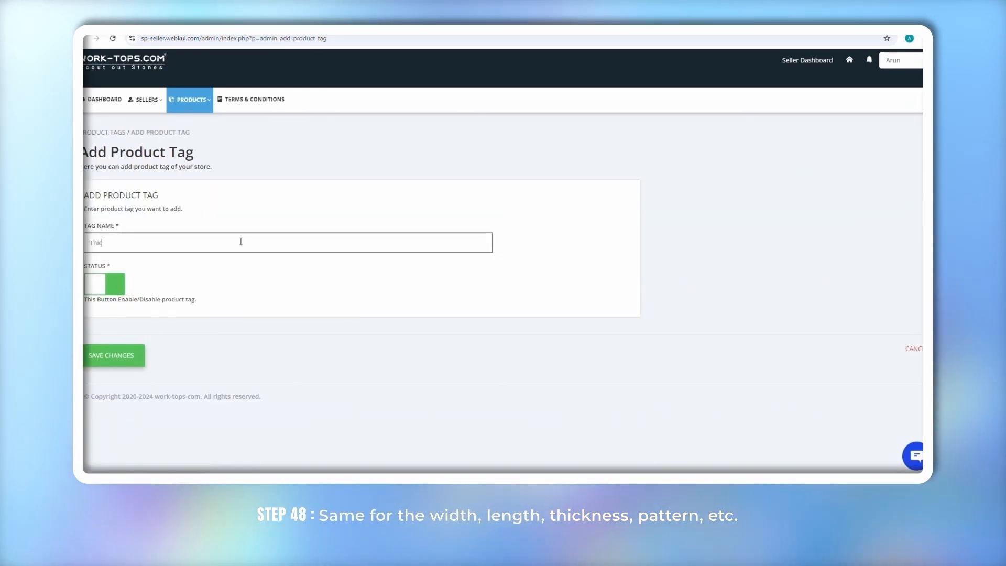
pyautogui.write('kness_45mm to 100mm')
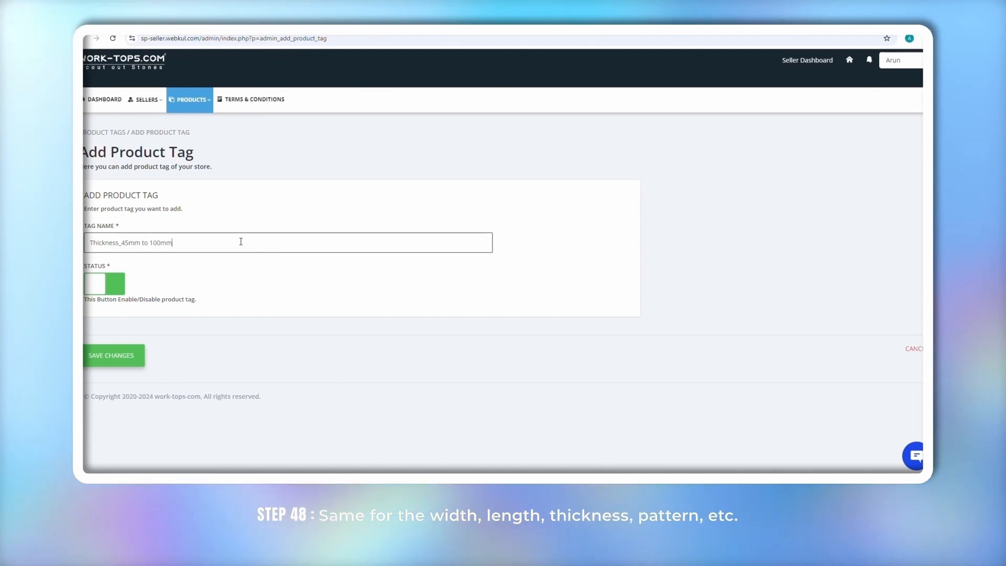
pyautogui.click(107, 357)
# Add the product tag Length_20mm to 60mm and start the Pattern_twirls tag
pyautogui.click(873, 160)
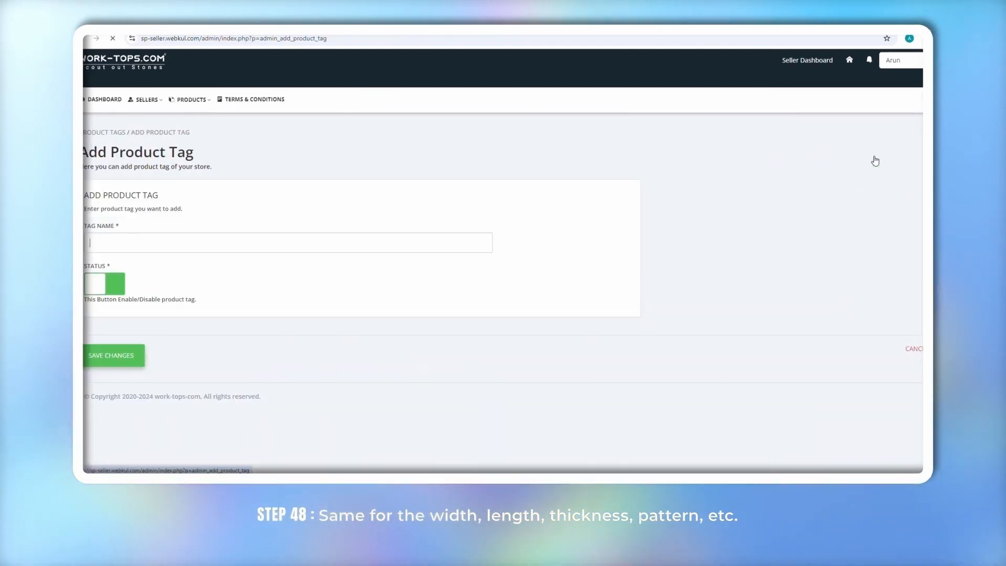
pyautogui.click(145, 242)
pyautogui.write('Length_20mm to 60mm')
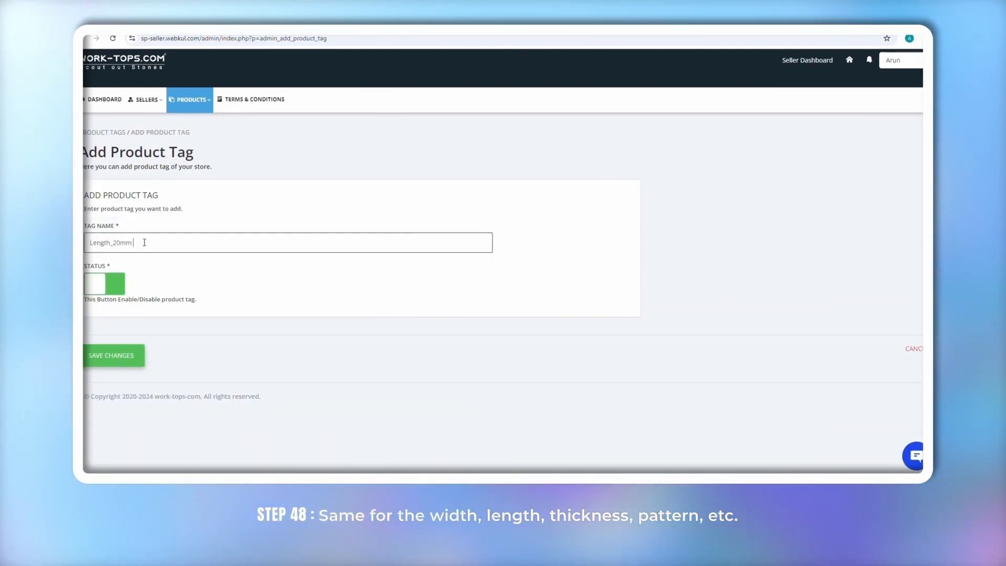
pyautogui.click(115, 357)
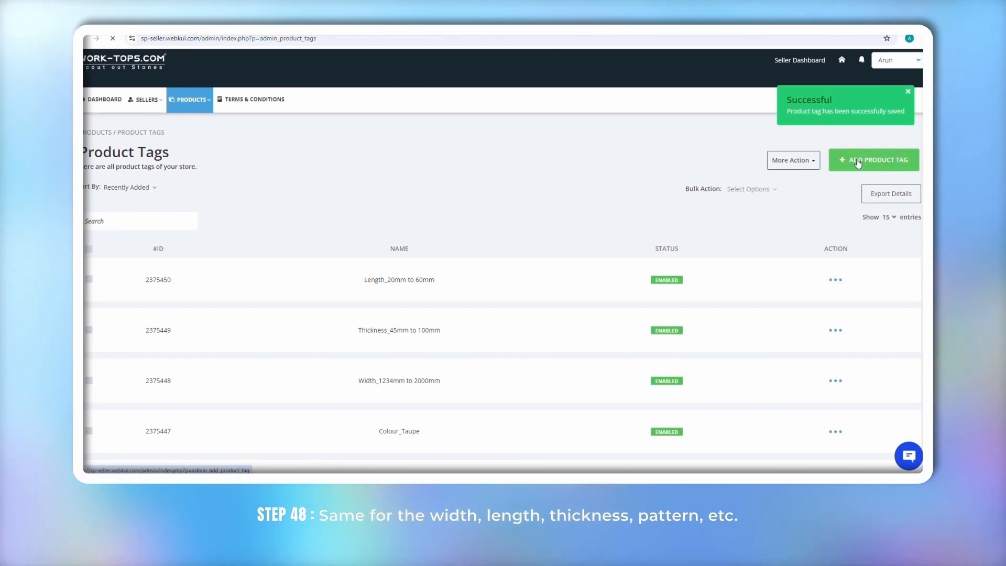
pyautogui.click(852, 160)
pyautogui.click(117, 243)
pyautogui.write('Pattern_')
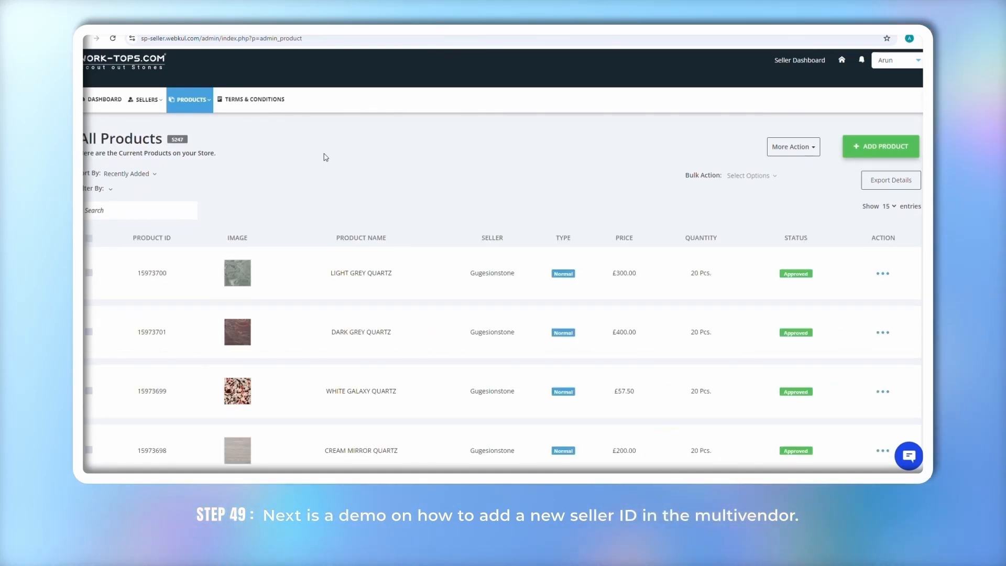
# Start a new seller with the seller's name and shop name Stone store
pyautogui.click(146, 100)
pyautogui.click(155, 124)
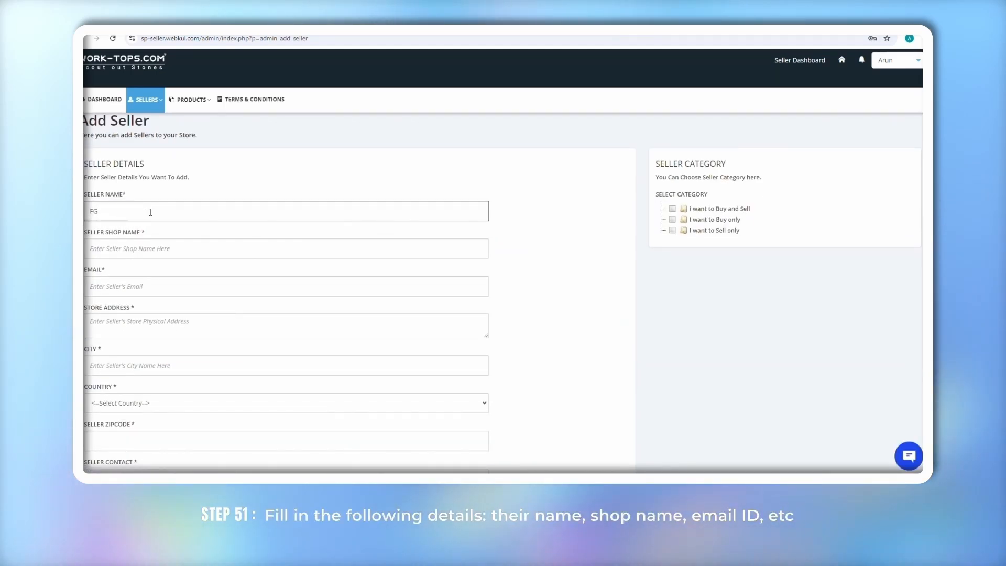
pyautogui.write('W')
pyautogui.click(117, 247)
pyautogui.write('Stone store')
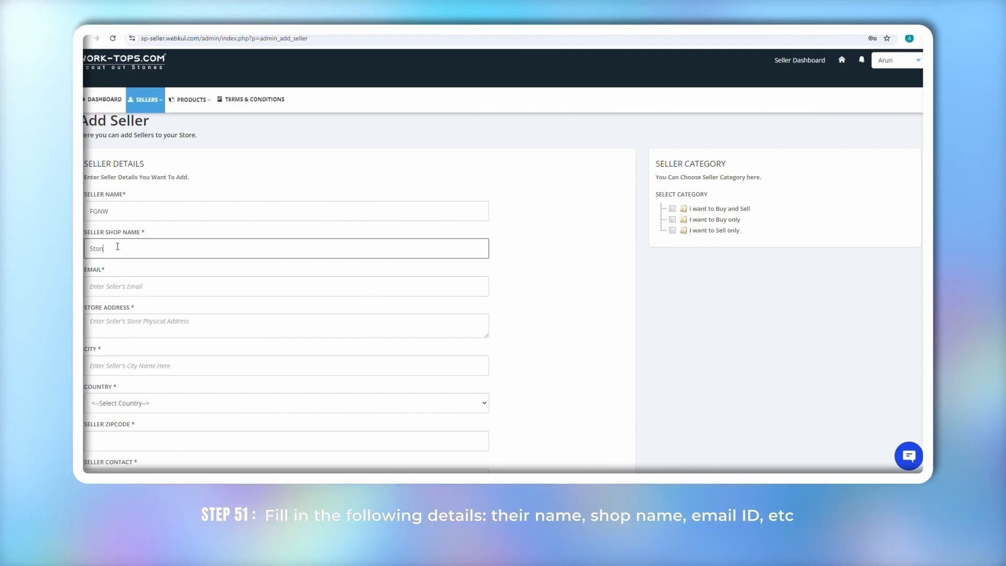
pyautogui.scroll(-1, 133, 65)
pyautogui.press('Tab')
# Copy the vendor's e-mail from the spreadsheet into the seller's Email field
pyautogui.click(138, 29)
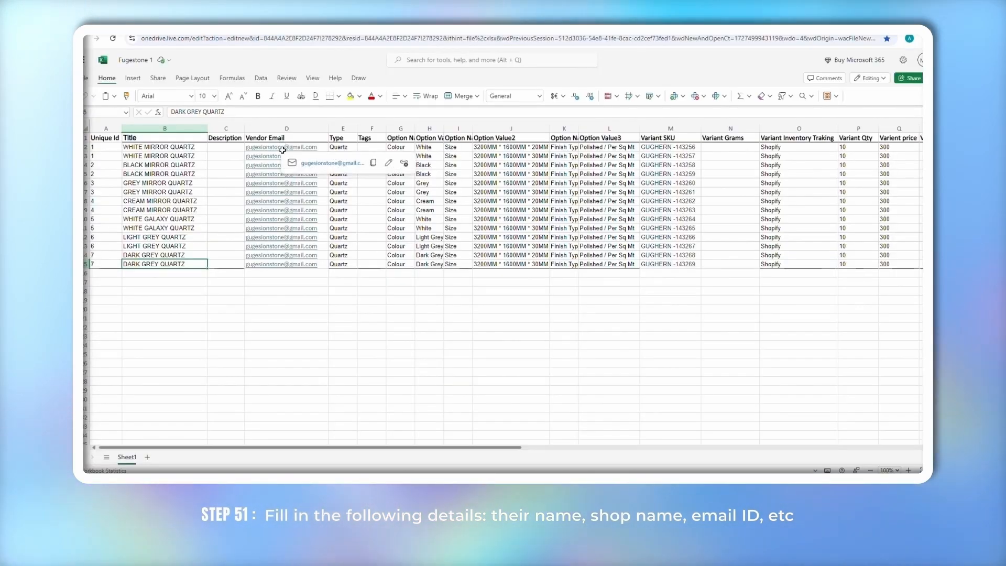
pyautogui.click(282, 148)
pyautogui.hotkey('ctrl', 'c')
pyautogui.click(112, 30)
pyautogui.hotkey('ctrl', 'v')
# Enter the store address, city London and country United Kingdom, then start the zipcode
pyautogui.click(101, 294)
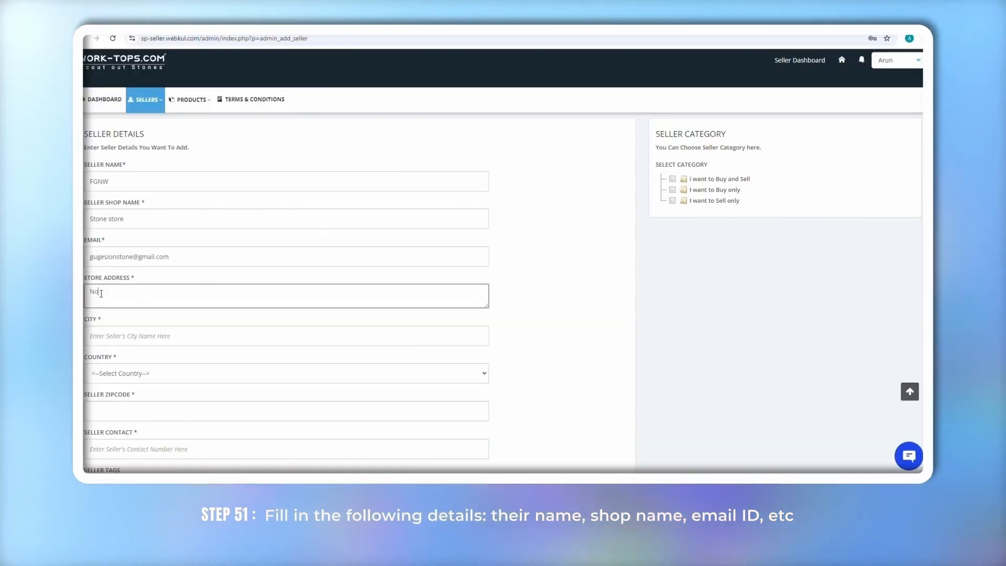
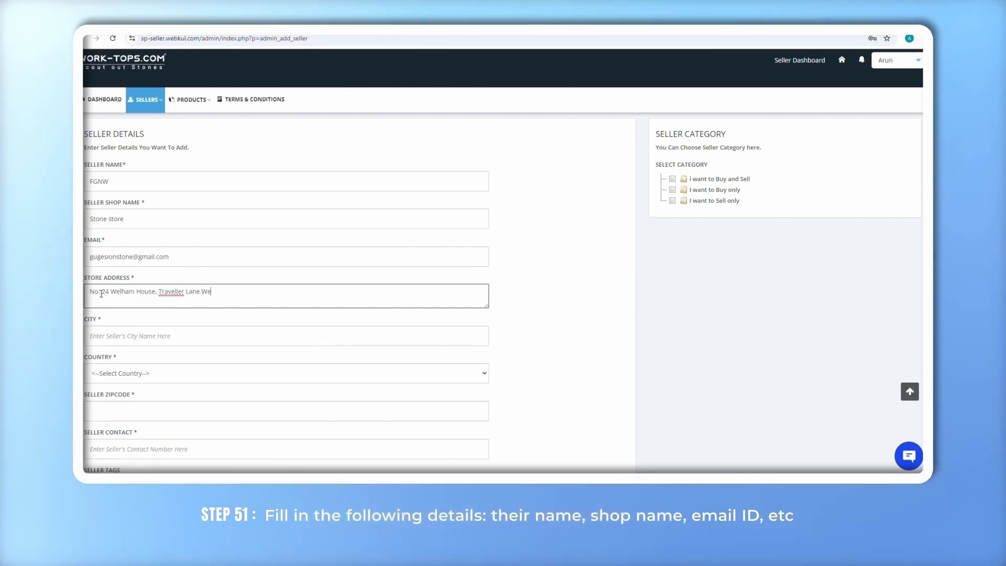
pyautogui.scroll(-1, 107, 310)
pyautogui.click(108, 320)
pyautogui.write('Londo')
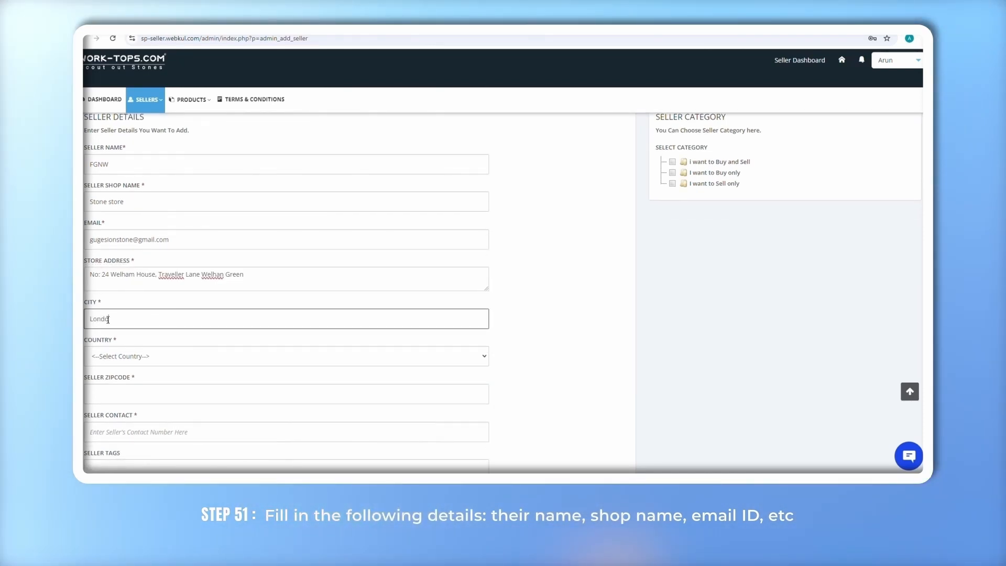
pyautogui.write('n')
pyautogui.scroll(-1, 108, 319)
pyautogui.click(105, 325)
pyautogui.scroll(-20, 152, 271)
pyautogui.click(115, 214)
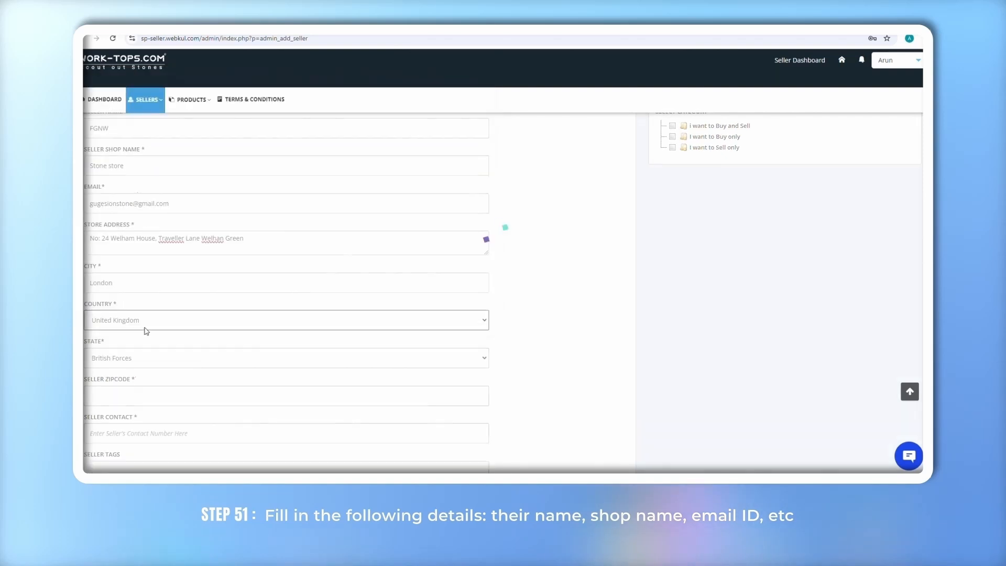
pyautogui.scroll(-2, 143, 331)
pyautogui.click(125, 314)
# Fill in the seller's contact number and tag the seller as Stone Supplier
pyautogui.press('Tab')
pyautogui.scroll(-1, 114, 335)
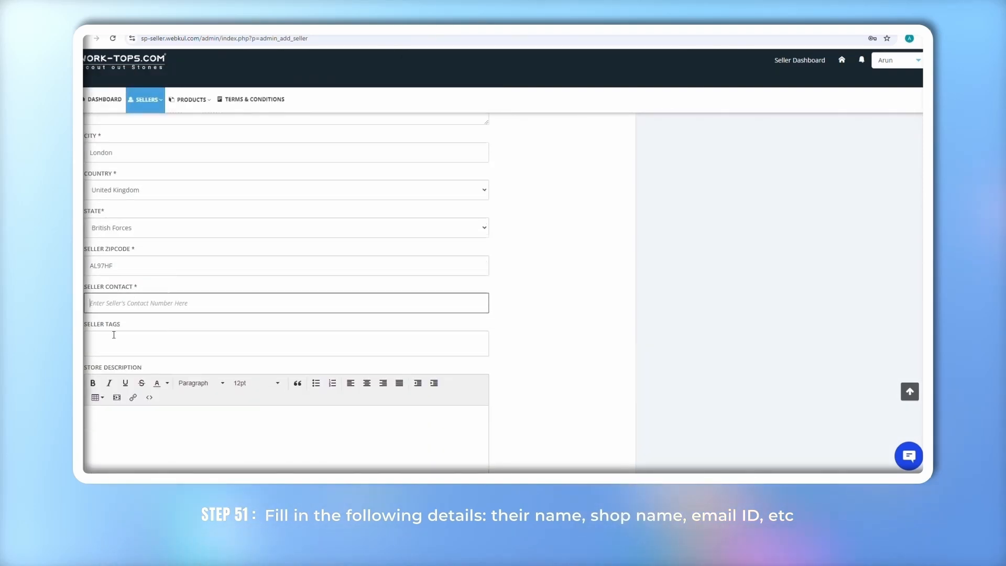
pyautogui.scroll(-1, 104, 303)
pyautogui.click(124, 299)
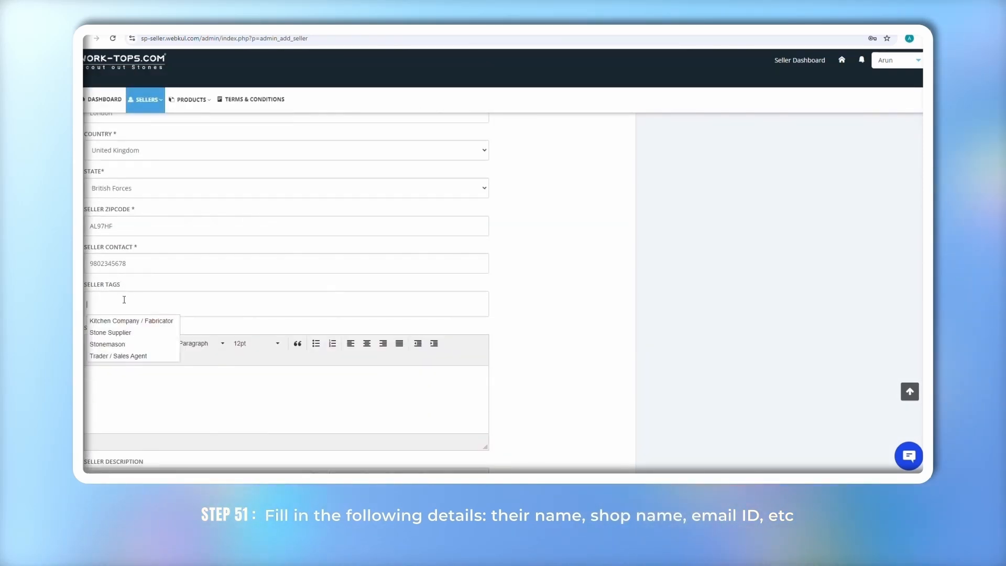
pyautogui.click(114, 332)
pyautogui.scroll(-2, 114, 335)
pyautogui.scroll(-7, 115, 335)
# Set and confirm the seller account's password
pyautogui.click(95, 293)
pyautogui.write('••••••••')
pyautogui.click(94, 330)
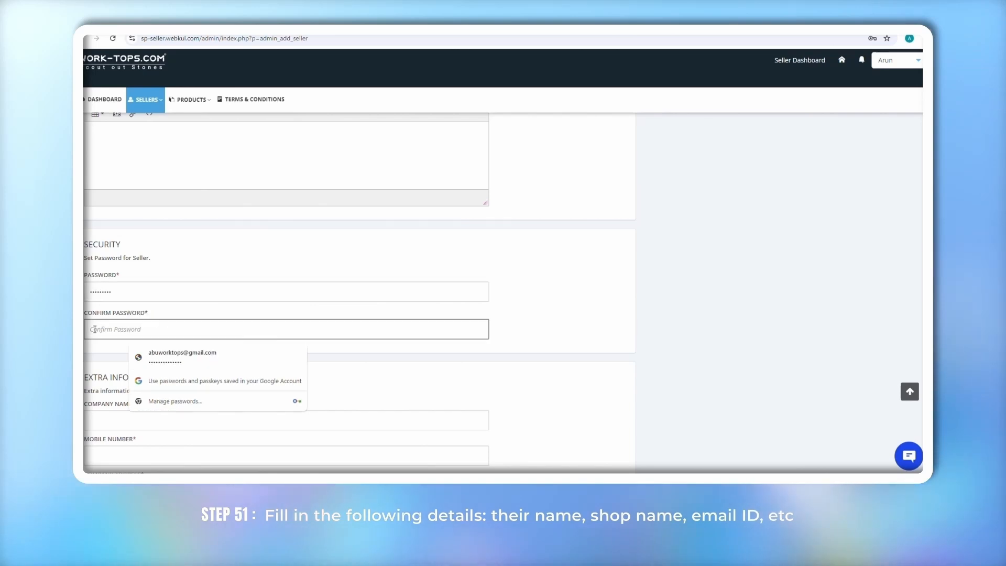
pyautogui.write('••••••••')
pyautogui.scroll(6, 219, 347)
pyautogui.scroll(5, 218, 344)
pyautogui.scroll(-10, 218, 343)
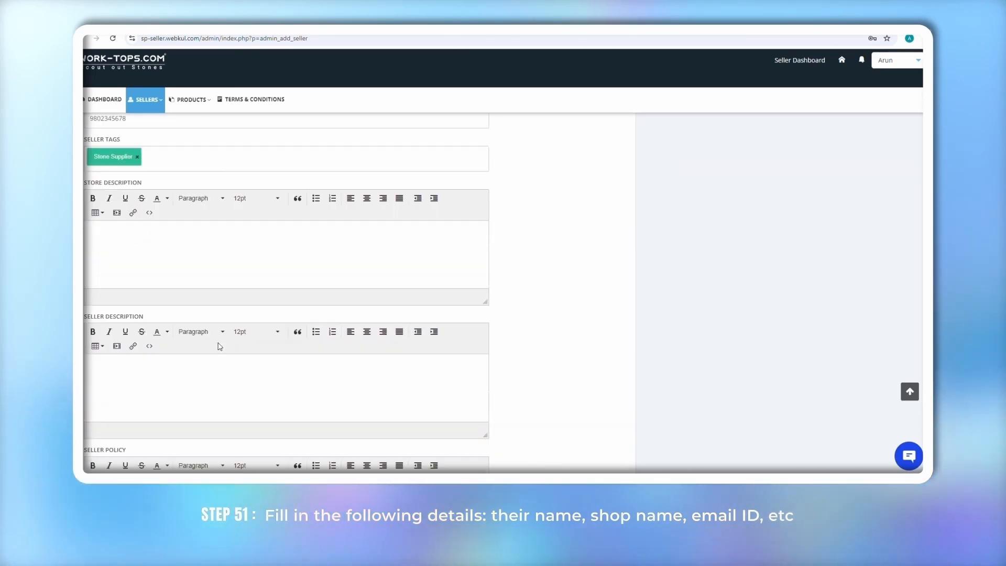
# Enter company name MARBLE STORE, the mobile number and the company address
pyautogui.click(128, 299)
pyautogui.scroll(-1, 135, 275)
pyautogui.write('M')
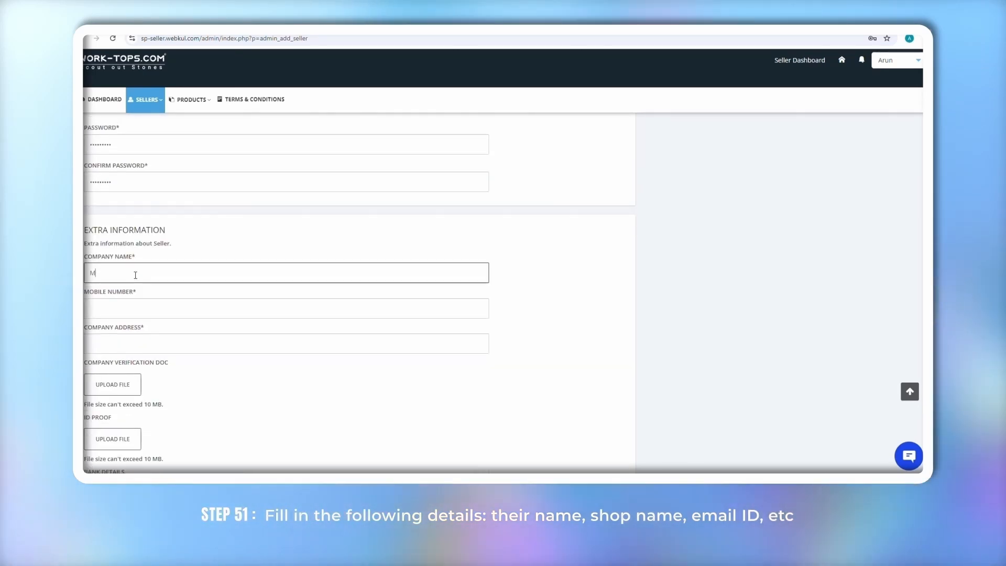
pyautogui.write('ARBLE STORE')
pyautogui.scroll(-1, 136, 275)
pyautogui.click(146, 292)
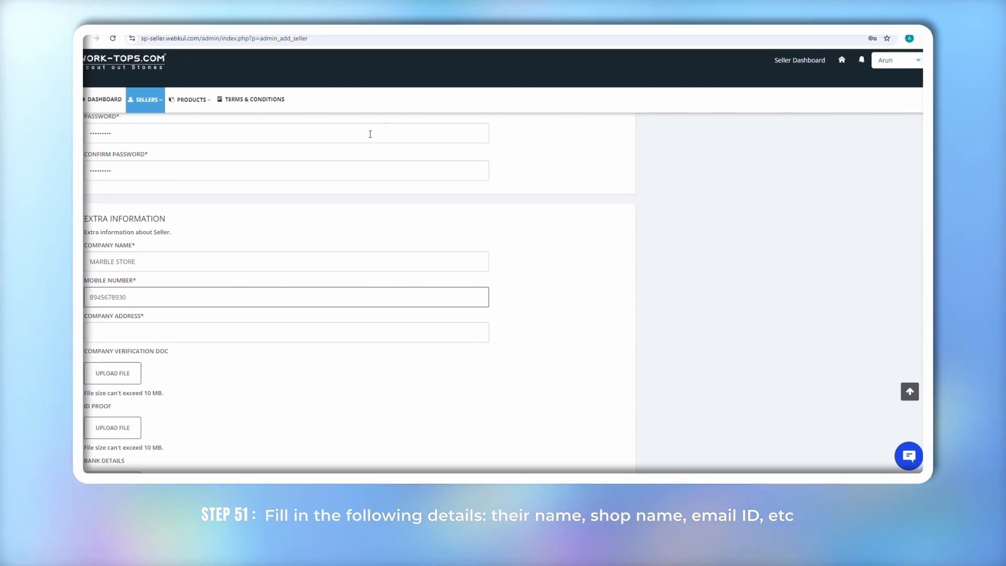
pyautogui.scroll(-2, 370, 134)
pyautogui.click(107, 331)
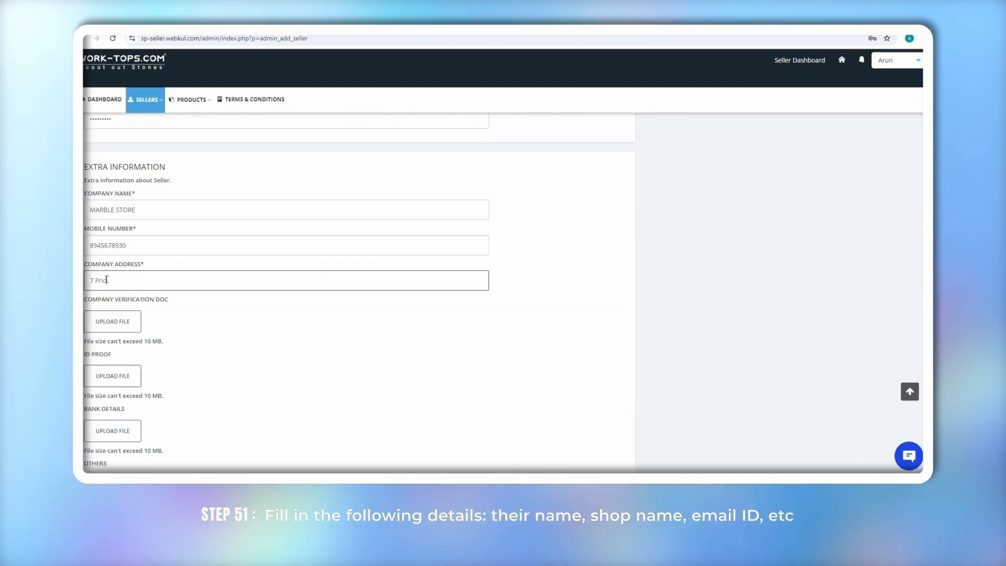
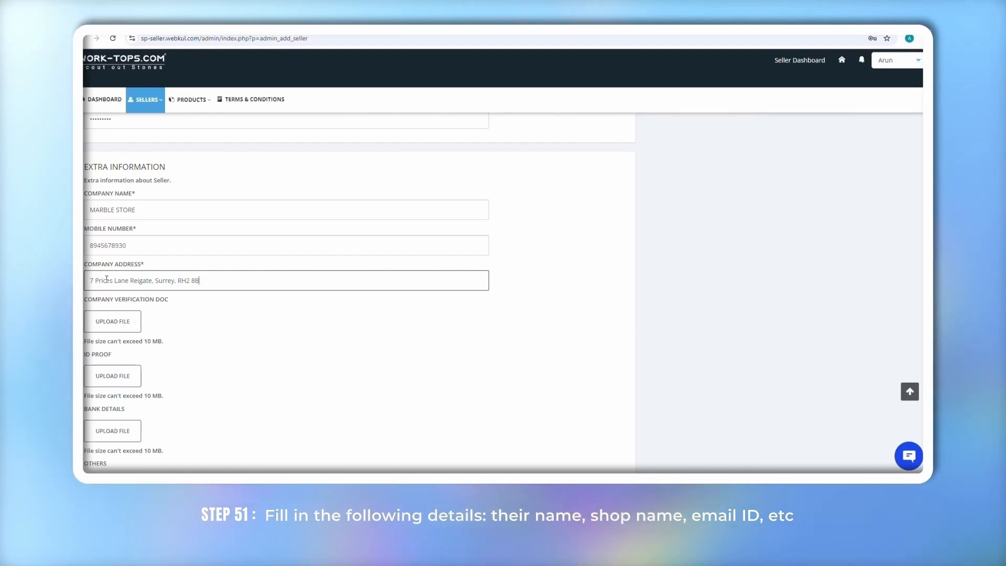
# Create the Stone store seller account and review the resulting seller page
pyautogui.scroll(-3, 147, 304)
pyautogui.scroll(15, 186, 323)
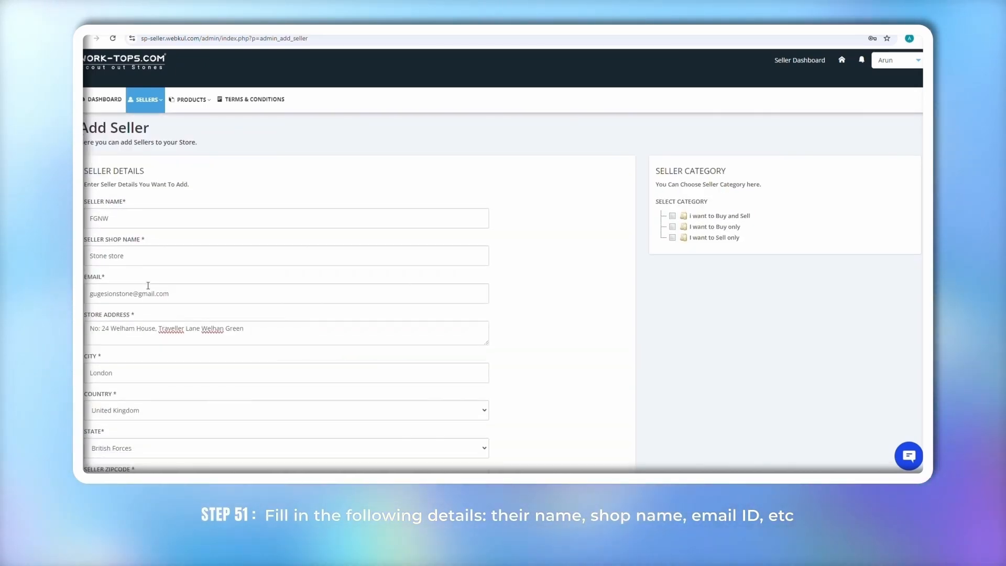
pyautogui.scroll(-10, 149, 285)
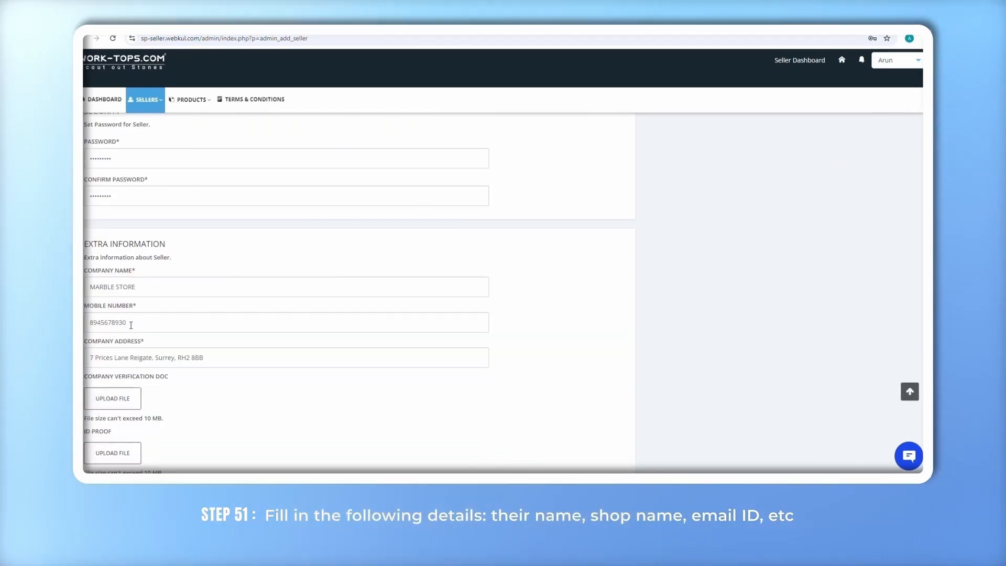
pyautogui.scroll(-5, 131, 326)
pyautogui.click(111, 419)
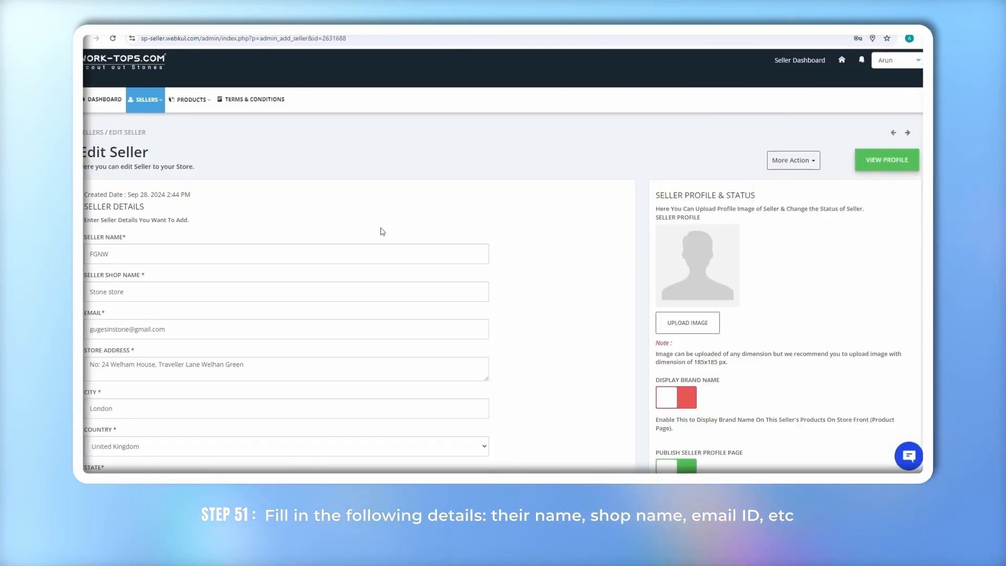
pyautogui.scroll(-3, 380, 229)
pyautogui.scroll(-12, 381, 231)
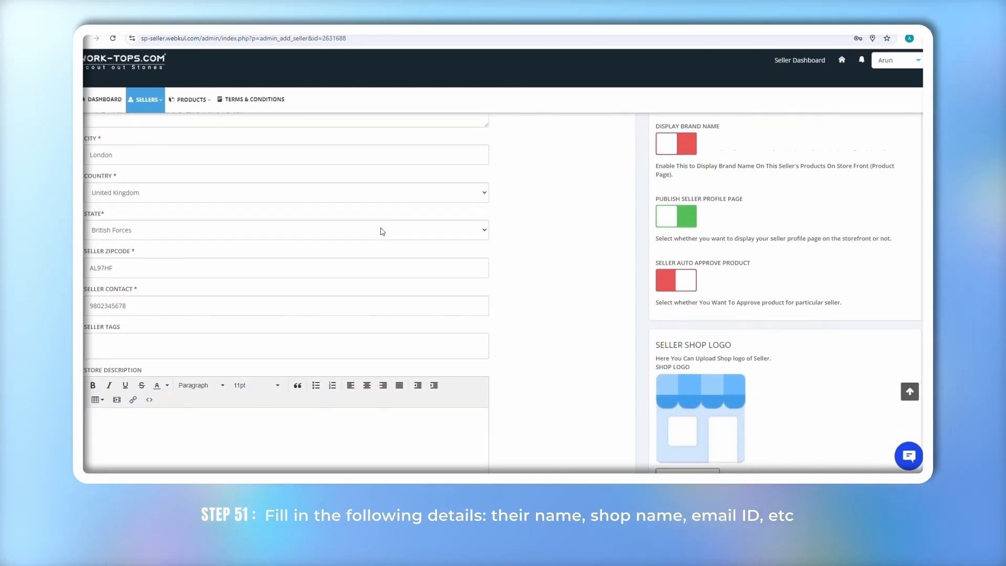
pyautogui.scroll(-5, 381, 231)
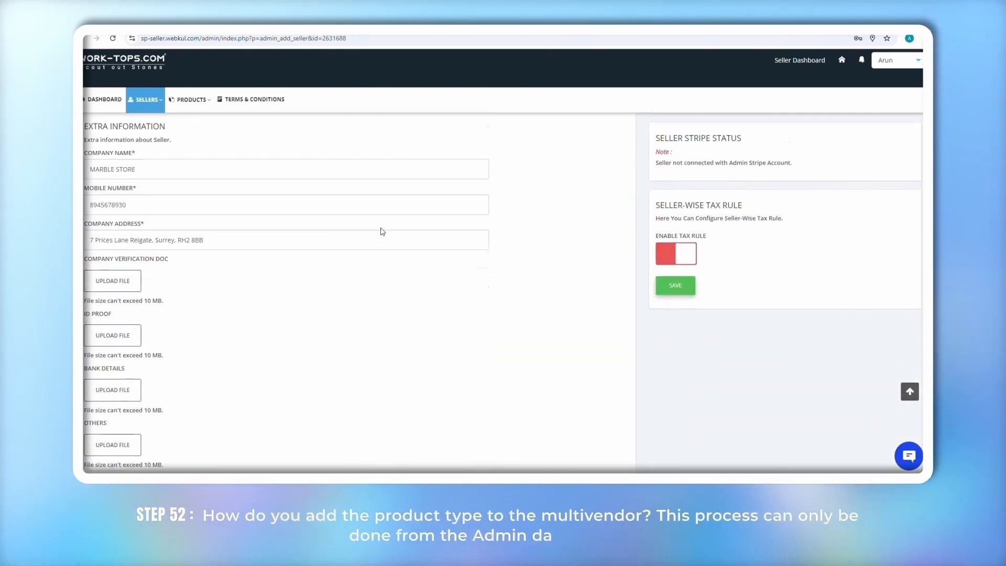
pyautogui.scroll(20, 382, 229)
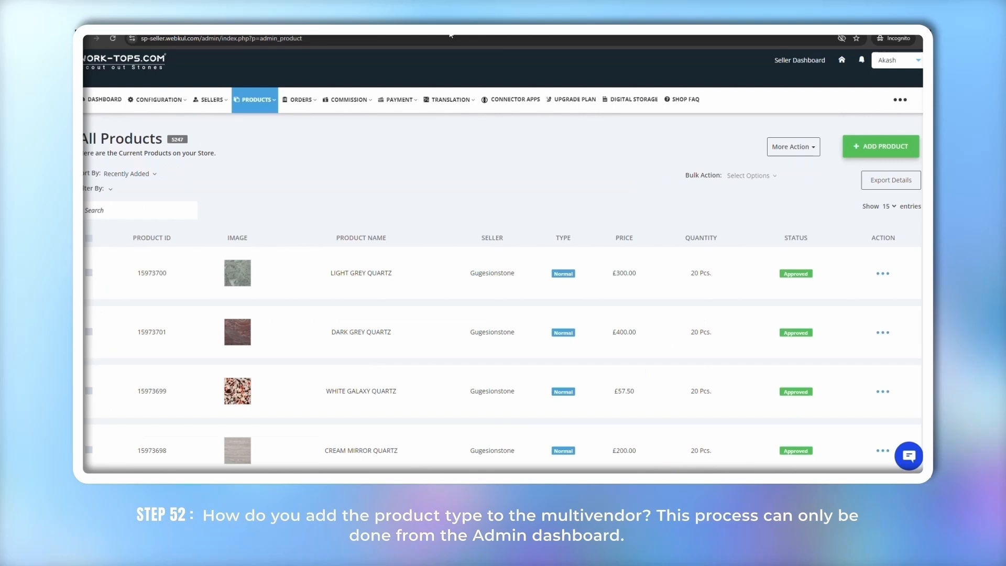
# Add and save Corian as a new product type under Products > Product Types
pyautogui.click(255, 99)
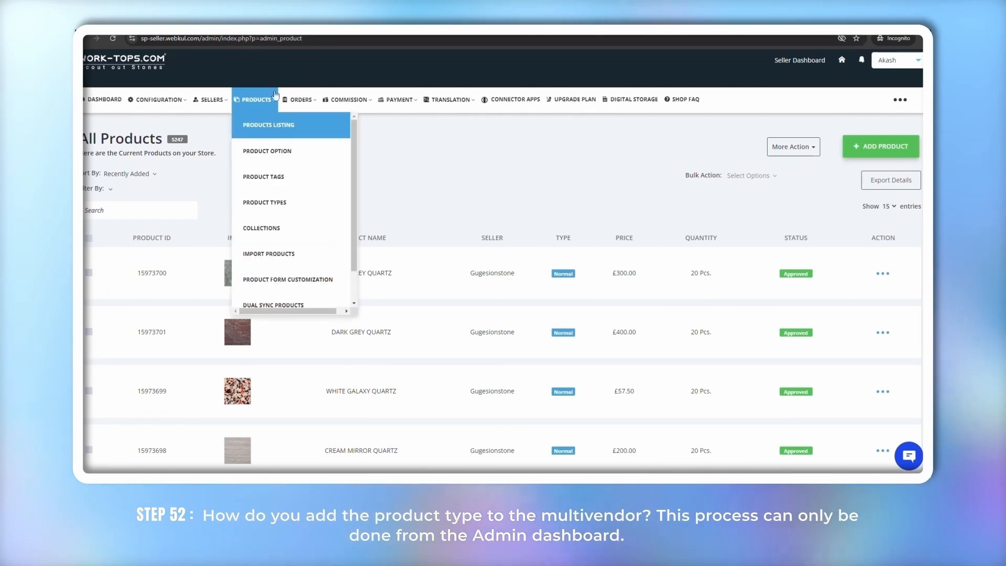
pyautogui.click(258, 200)
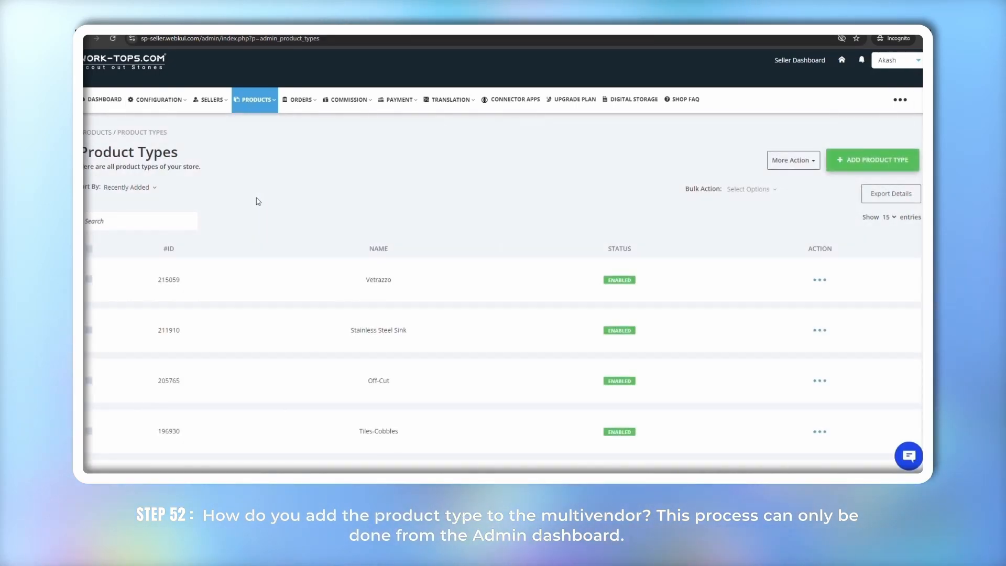
pyautogui.click(865, 160)
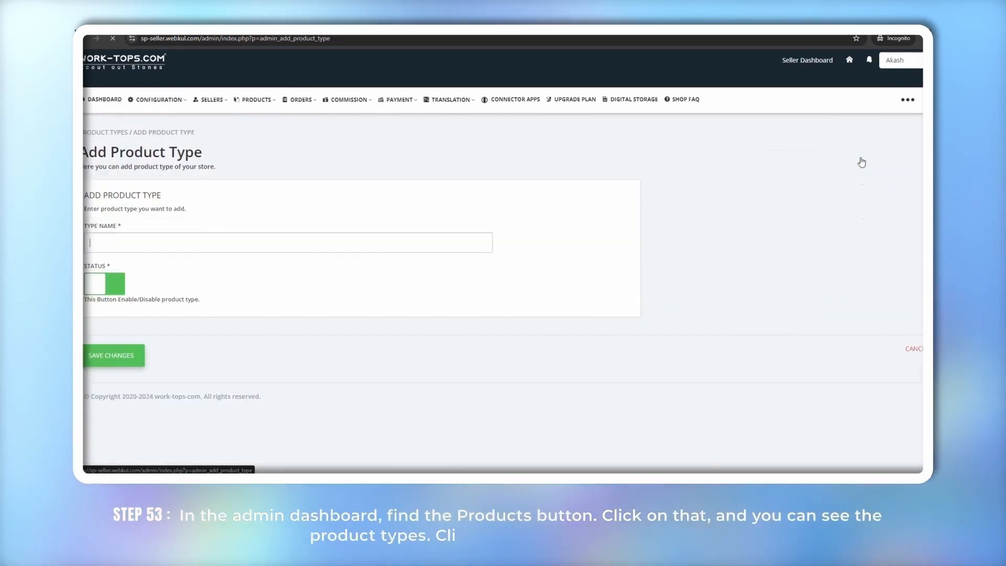
pyautogui.click(350, 242)
pyautogui.write('Corian')
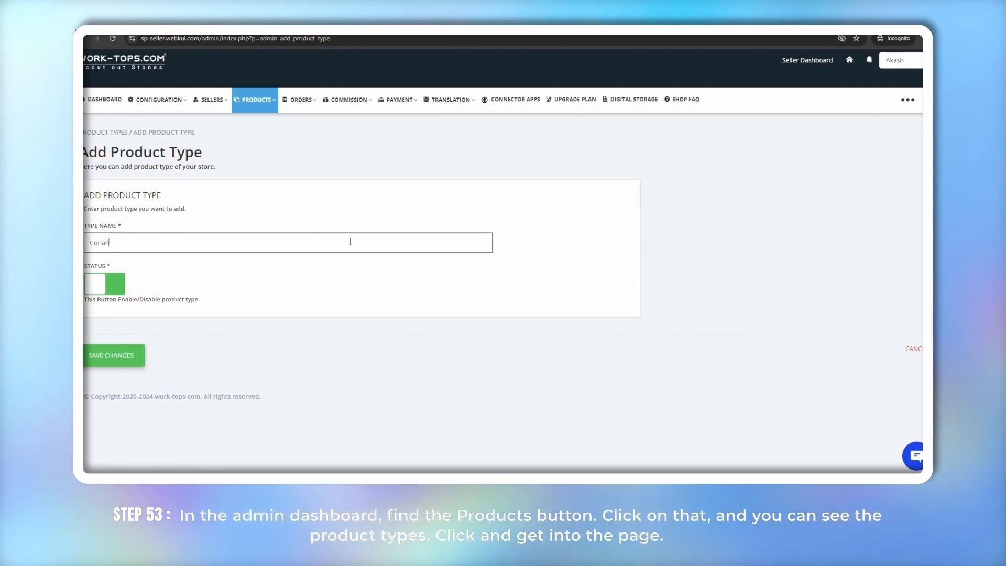
pyautogui.click(112, 355)
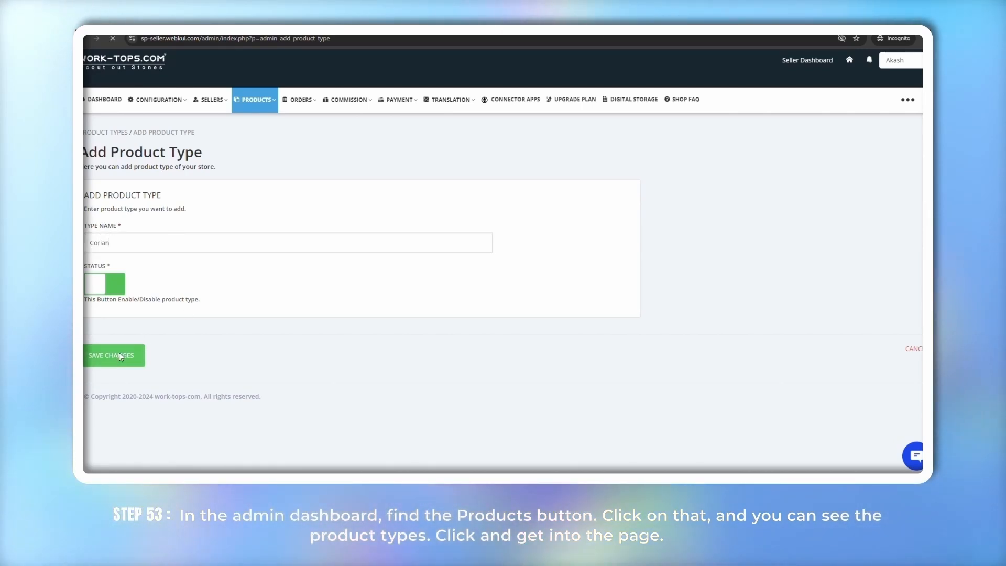